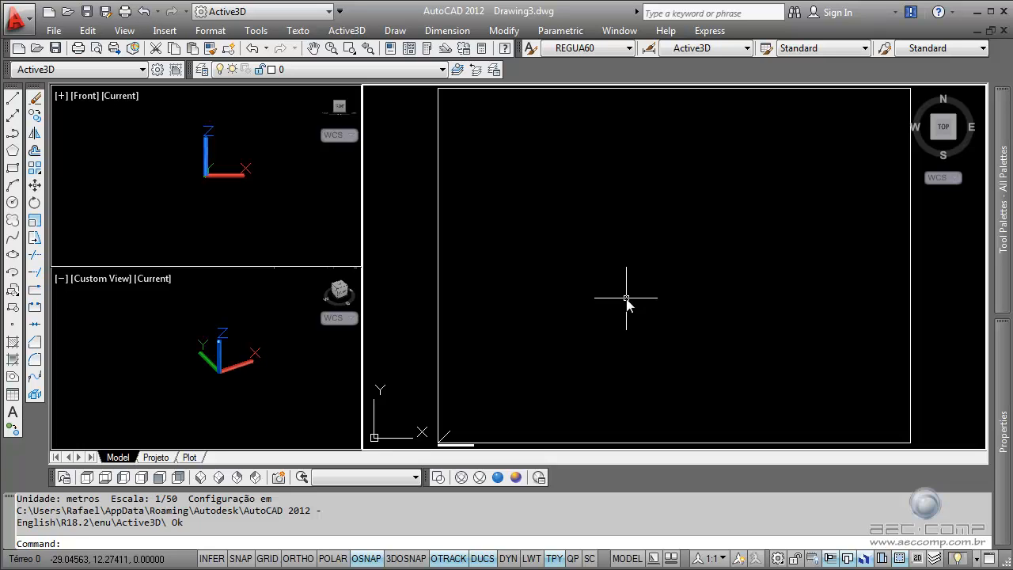
Draw a rectangular 10 by 10 m slab (laje) inside the plan frame from two diagonal corners.
type("LJ")
key("Return")
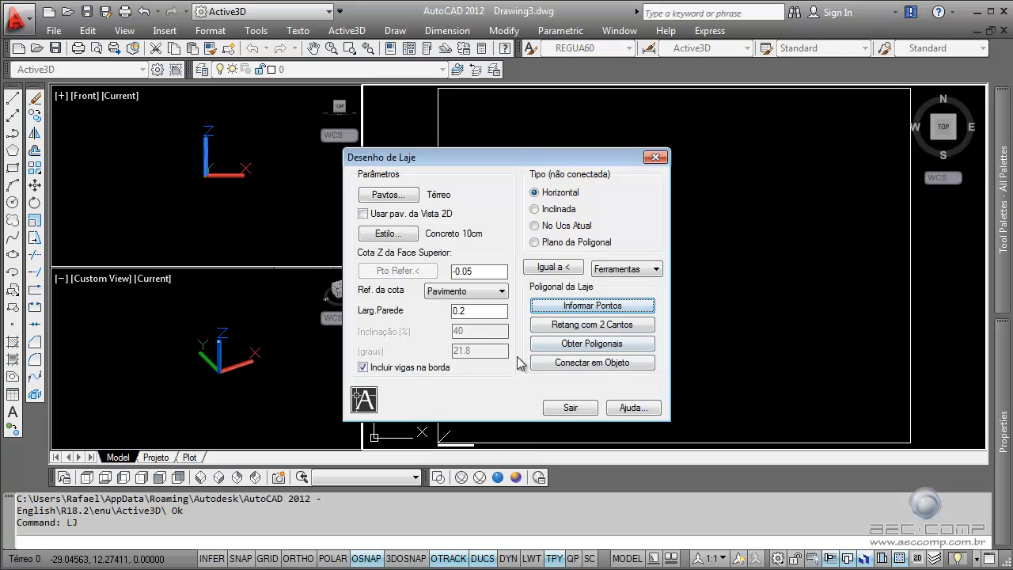
left_click(594, 327)
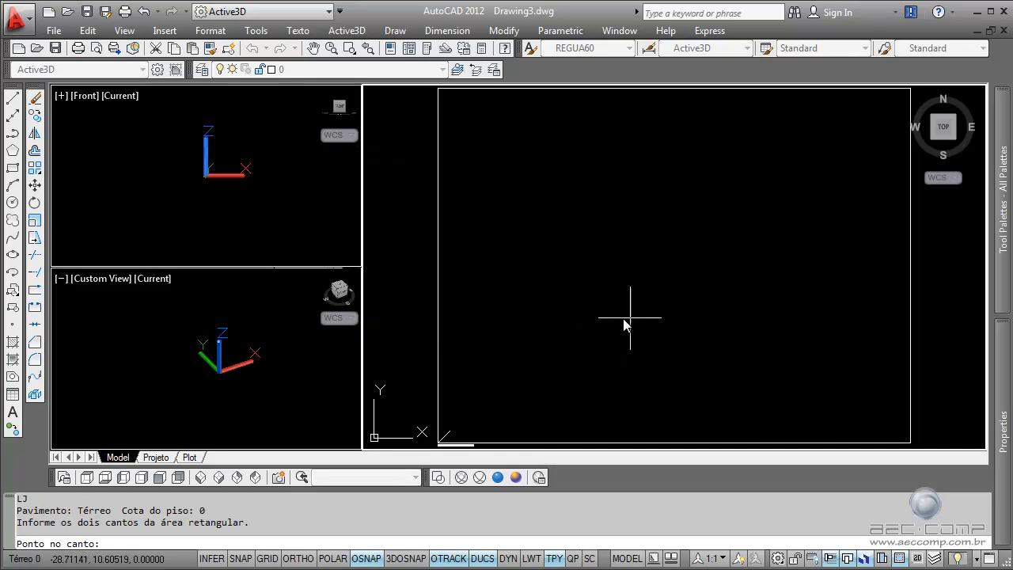
left_click(600, 334)
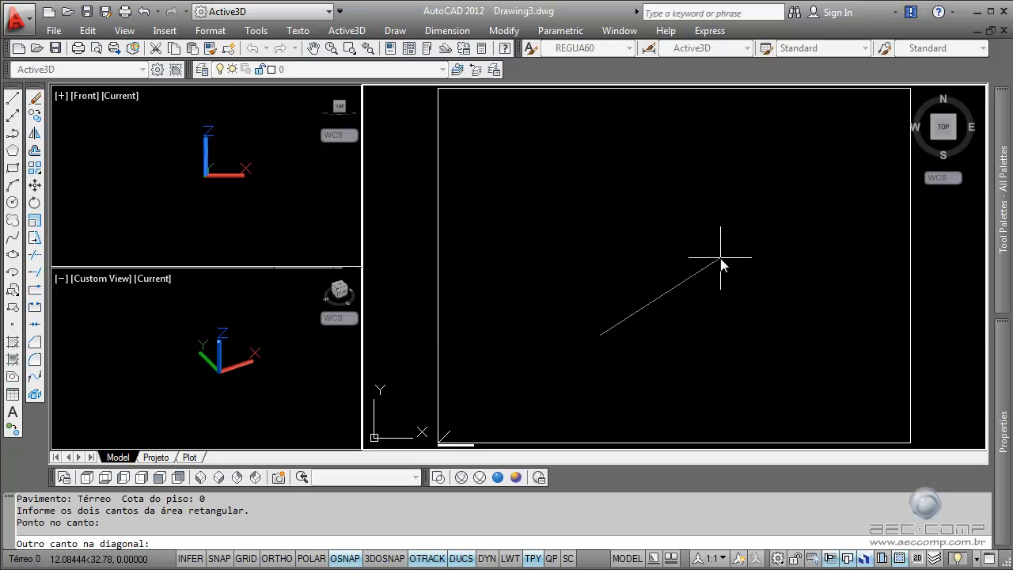
type("@10,10")
key("Return")
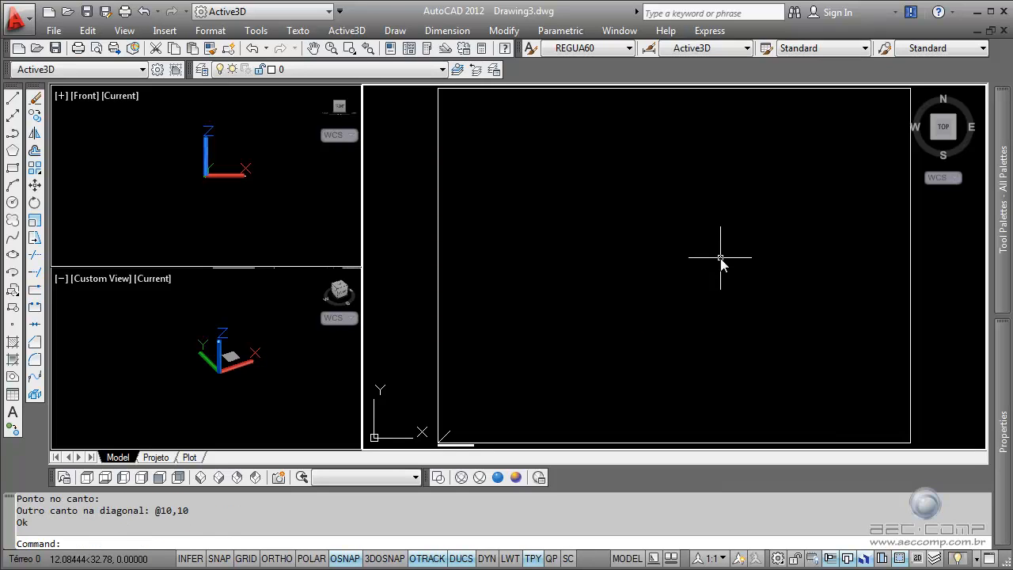
Select the new slab in the 3D view and set its Visualizar 2D to Borda+Hachura+Vista for the Corte view type.
left_click(241, 382)
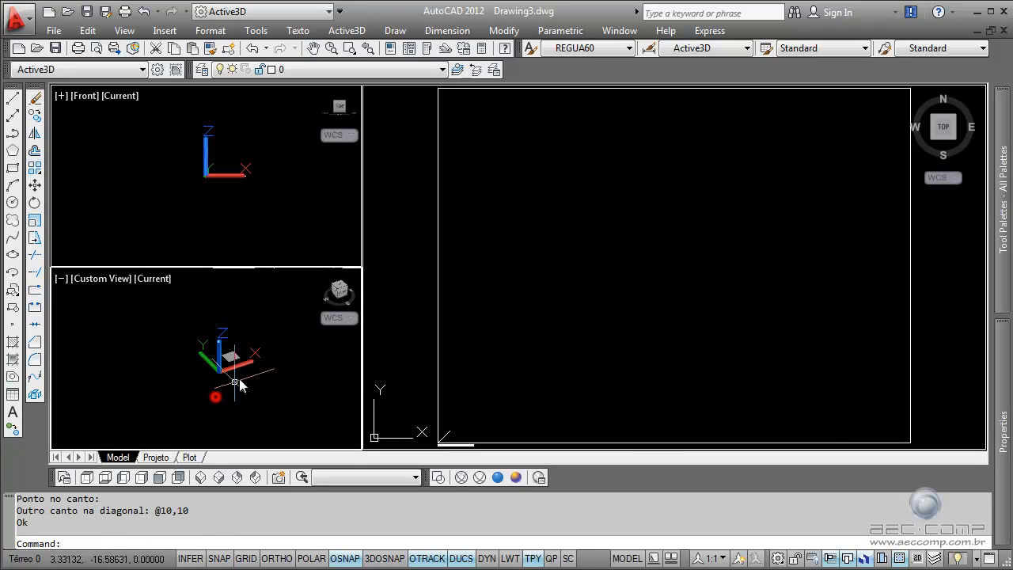
scroll(210, 338, "up", 8)
left_click(199, 332)
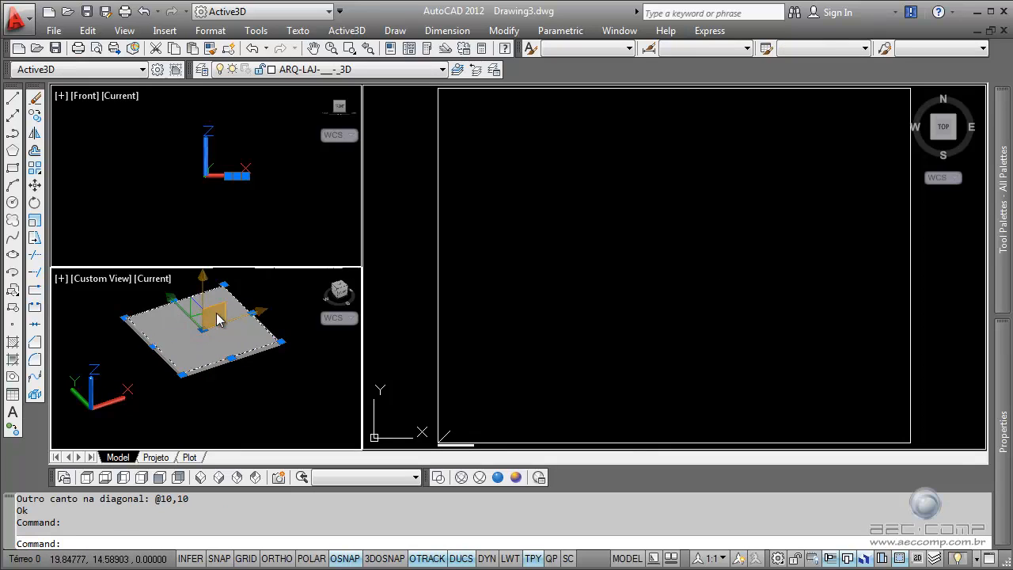
mouse_move(999, 428)
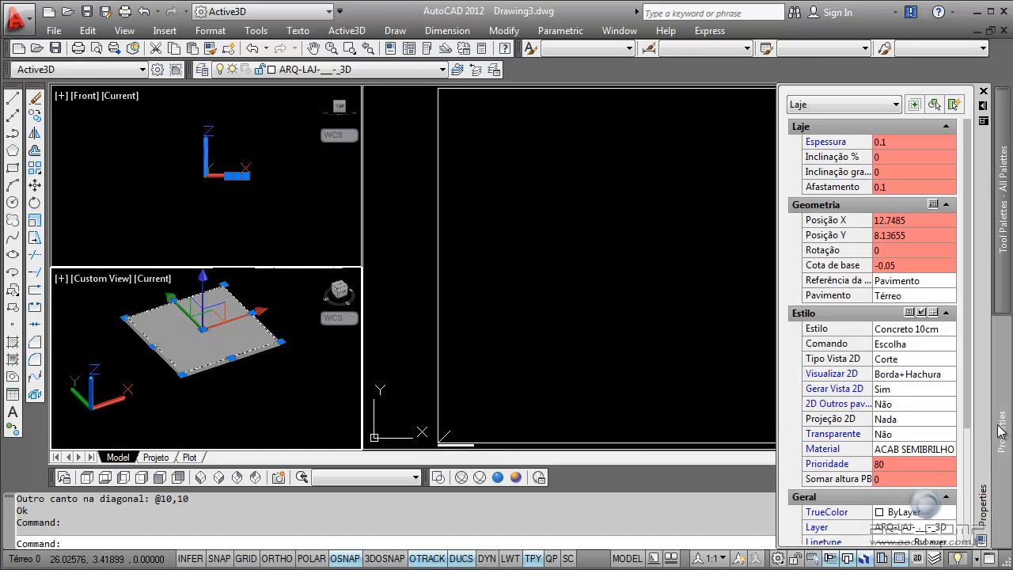
left_click(949, 374)
left_click(944, 440)
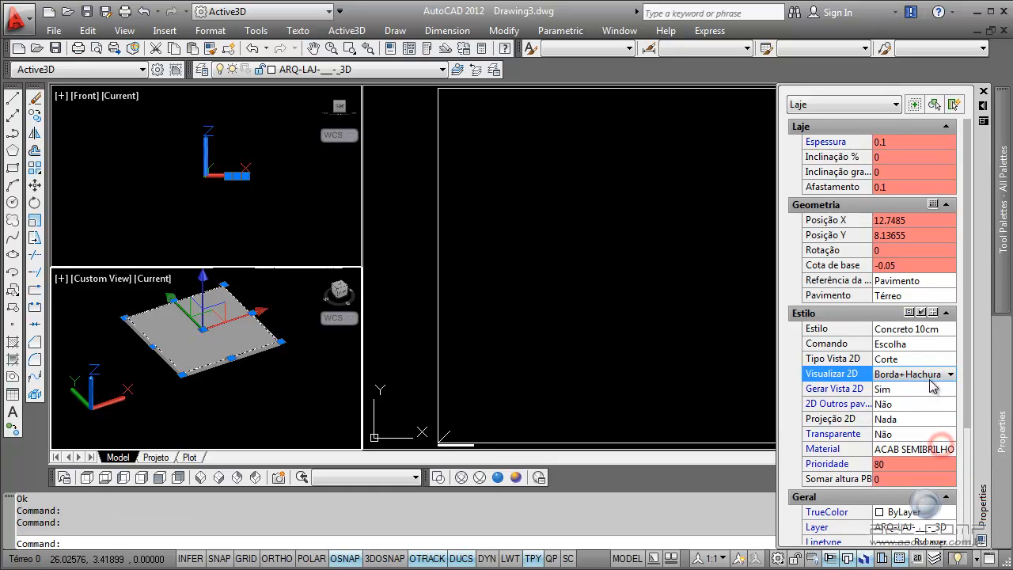
Switch the slab's Tipo Vista 2D to Planta and set Visualizar 2D to Borda+Hachura+Vista.
left_click(924, 359)
left_click(925, 359)
left_click(924, 386)
left_click(931, 374)
left_click(930, 374)
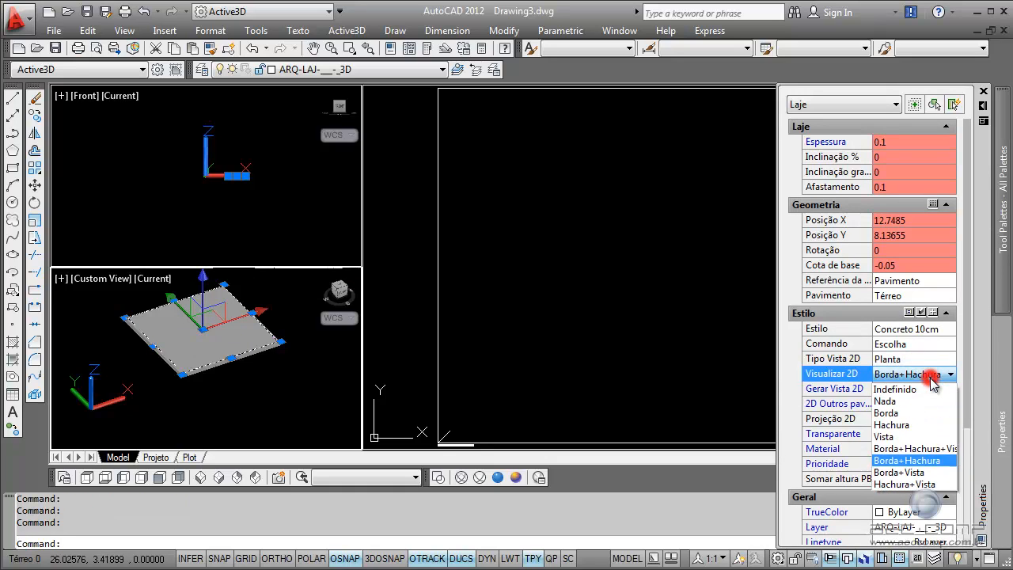
left_click(934, 449)
Activate the plan viewport and update its 2D views to draw the slab in plan.
left_click(622, 341)
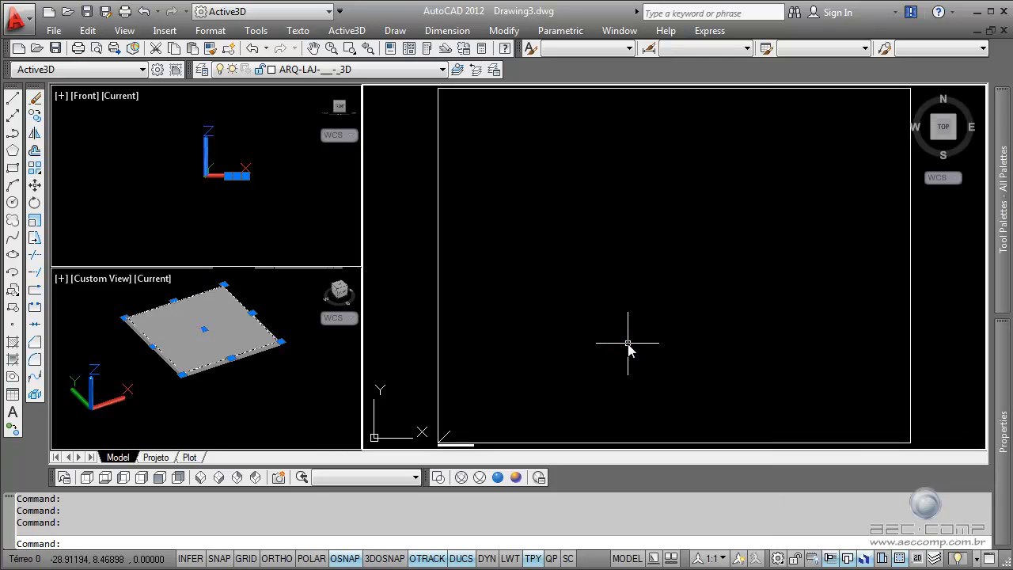
scroll(673, 277, "down", 4)
scroll(674, 278, "up", 4)
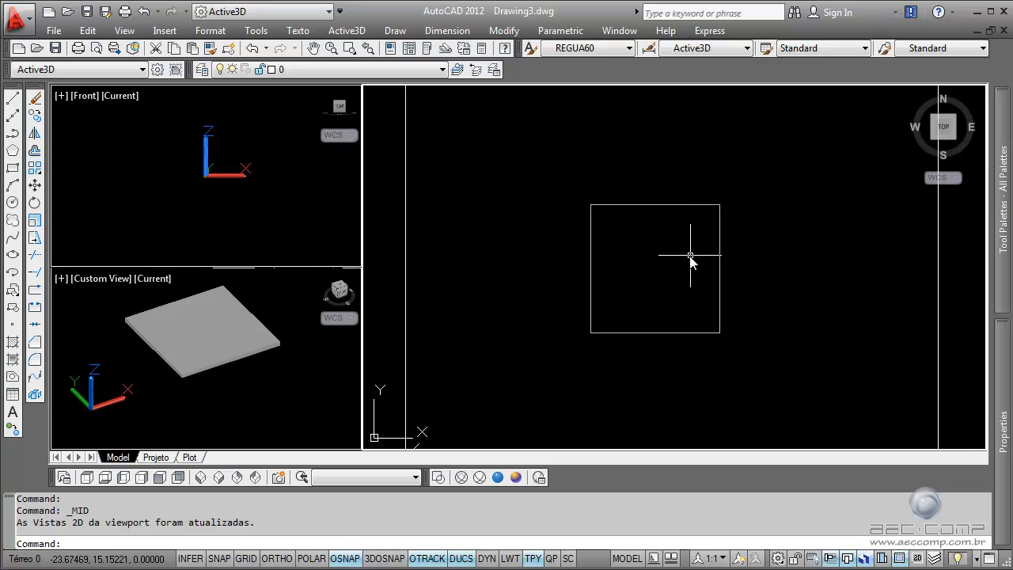
Generate a 2D section view, letter A, from a horizontal cut line through the middle of the slab, looking toward its upper edge in plan.
scroll(687, 265, "down", 2)
middle_click_drag(683, 295, 680, 308)
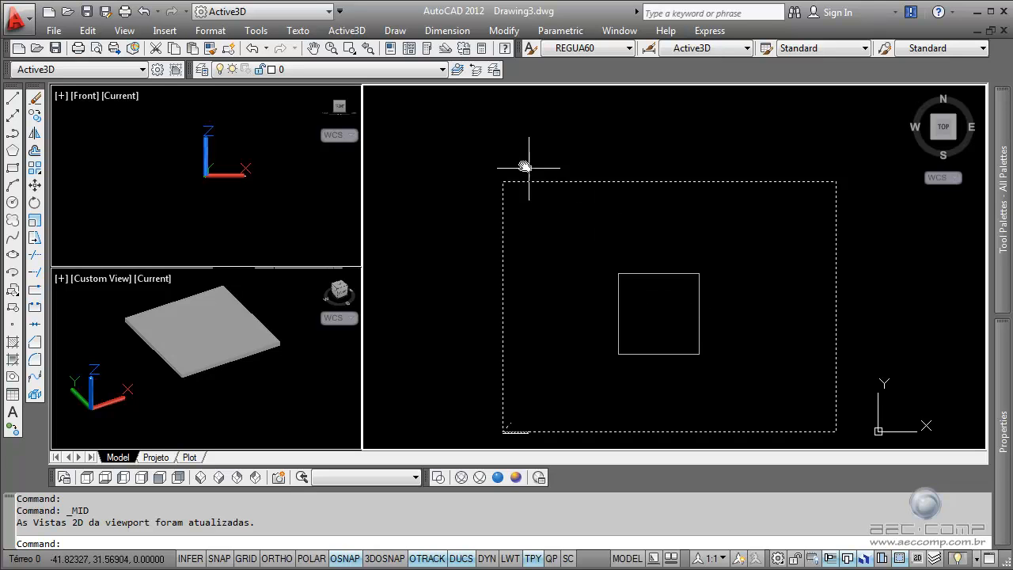
left_click(348, 30)
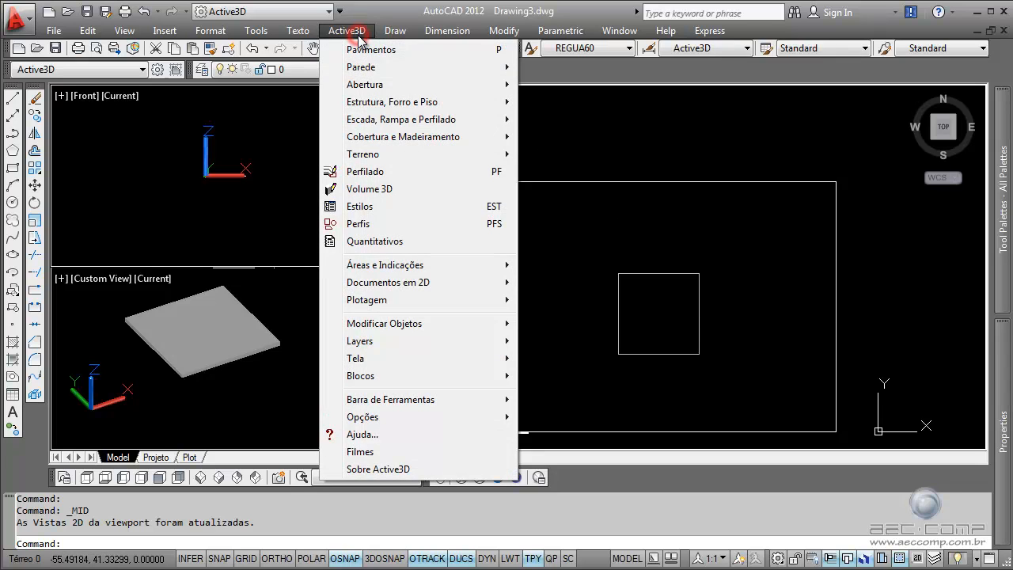
left_click(392, 274)
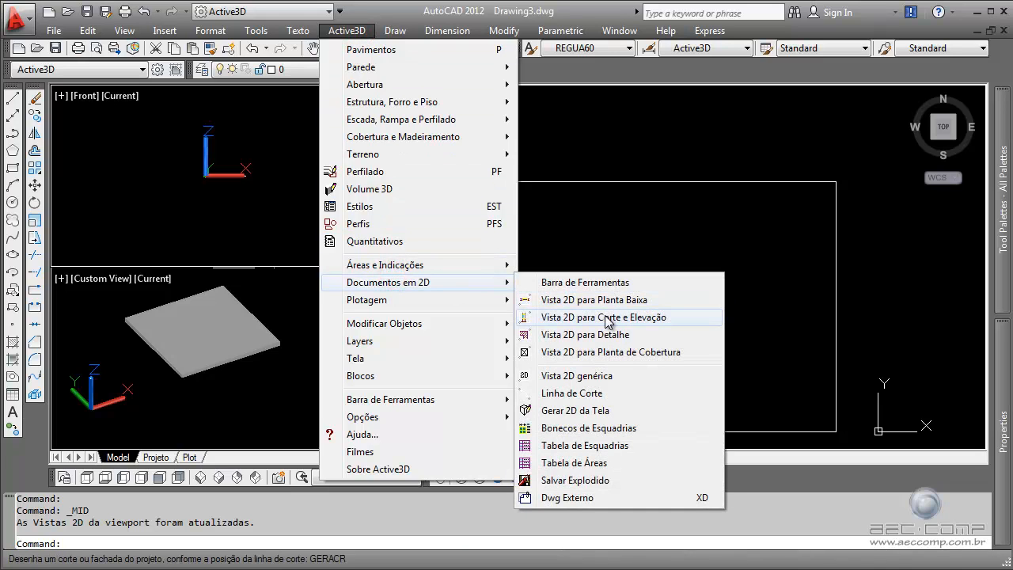
left_click(606, 317)
left_click(573, 387)
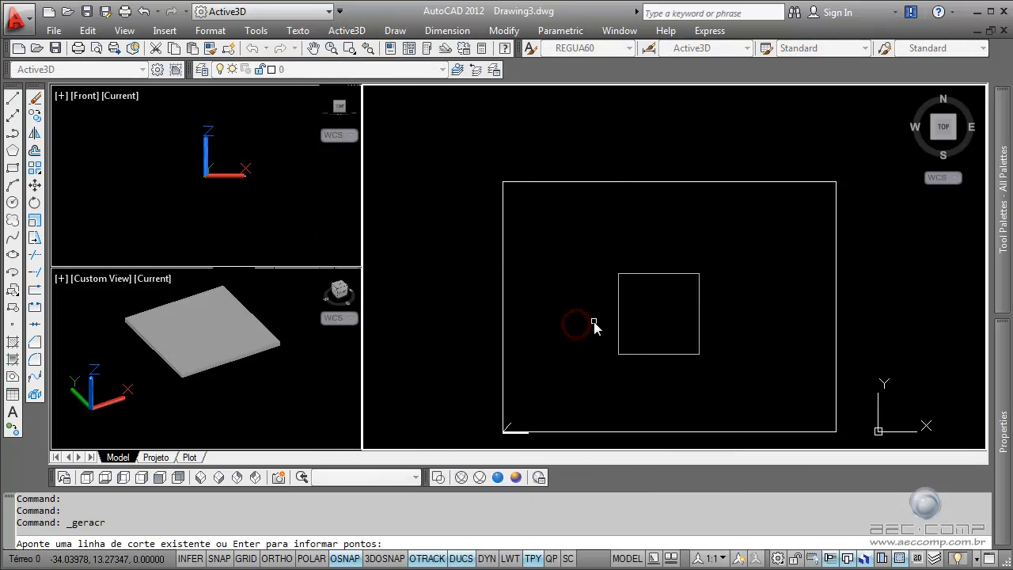
key("Return")
left_click(572, 315)
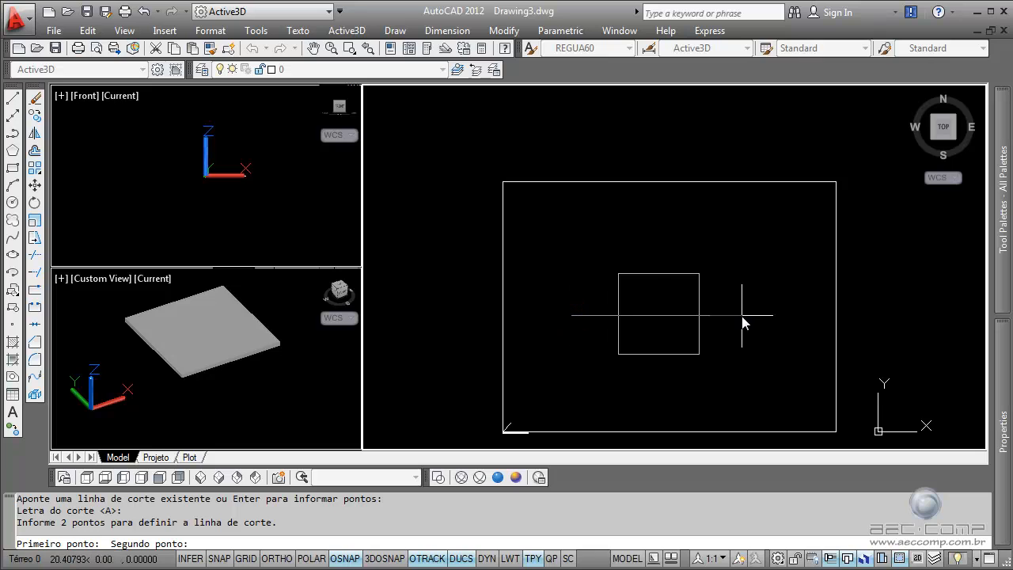
key("F8")
left_click(753, 315)
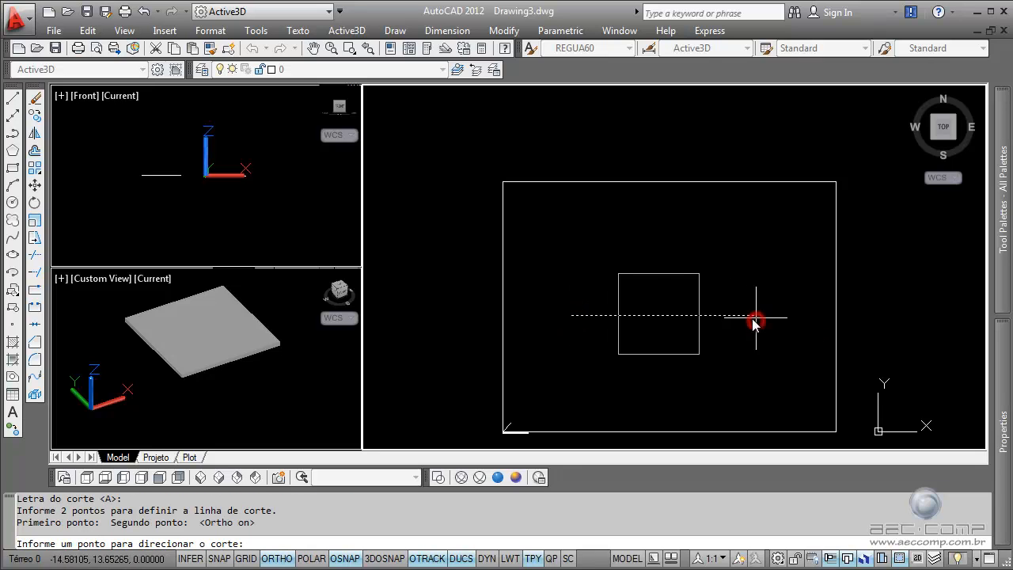
left_click(660, 287)
scroll(482, 255, "up", 4)
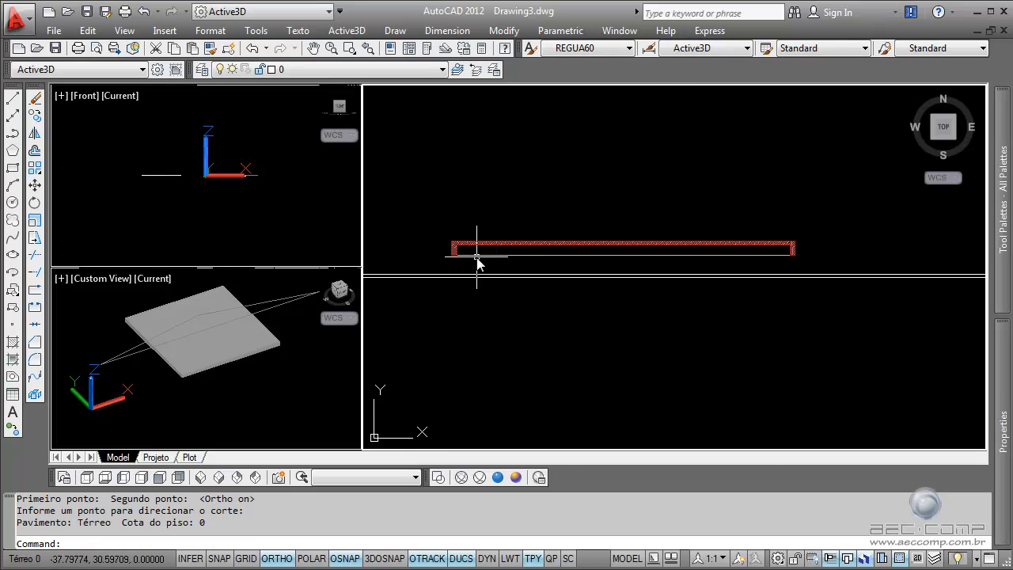
scroll(500, 237, "down", 4)
middle_click_drag(589, 353, 616, 342)
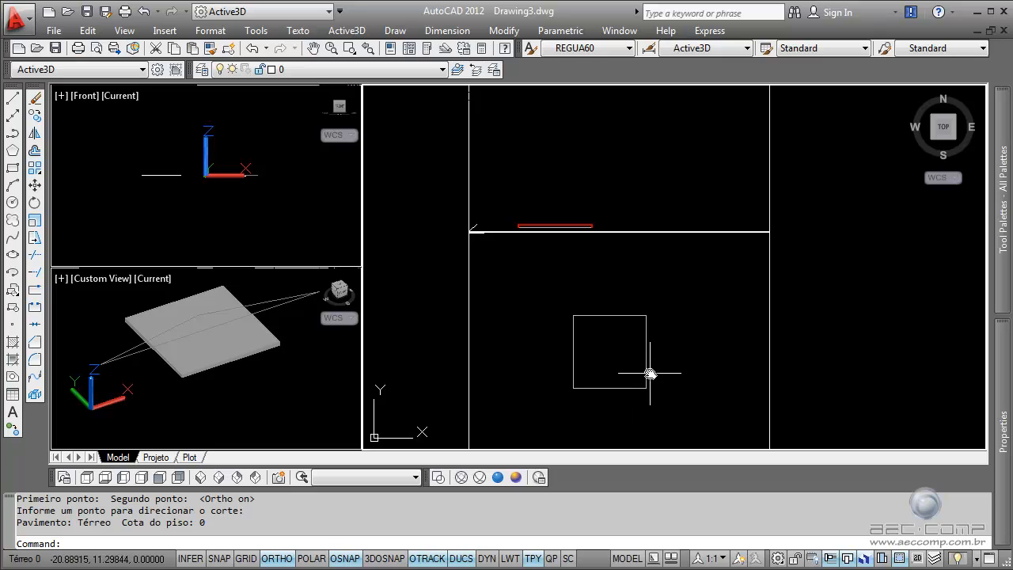
left_click(595, 388)
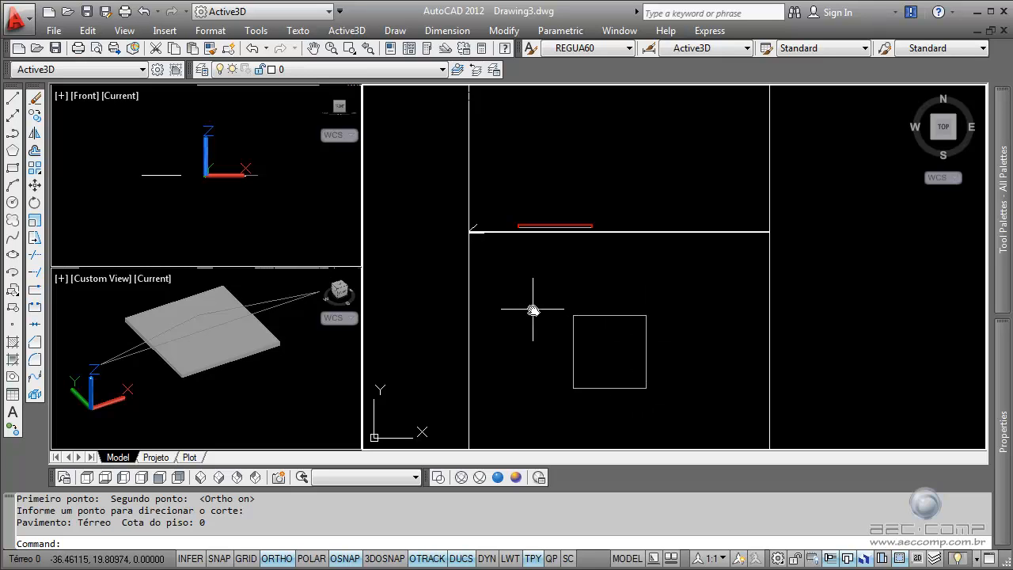
left_click(614, 315)
key("Escape")
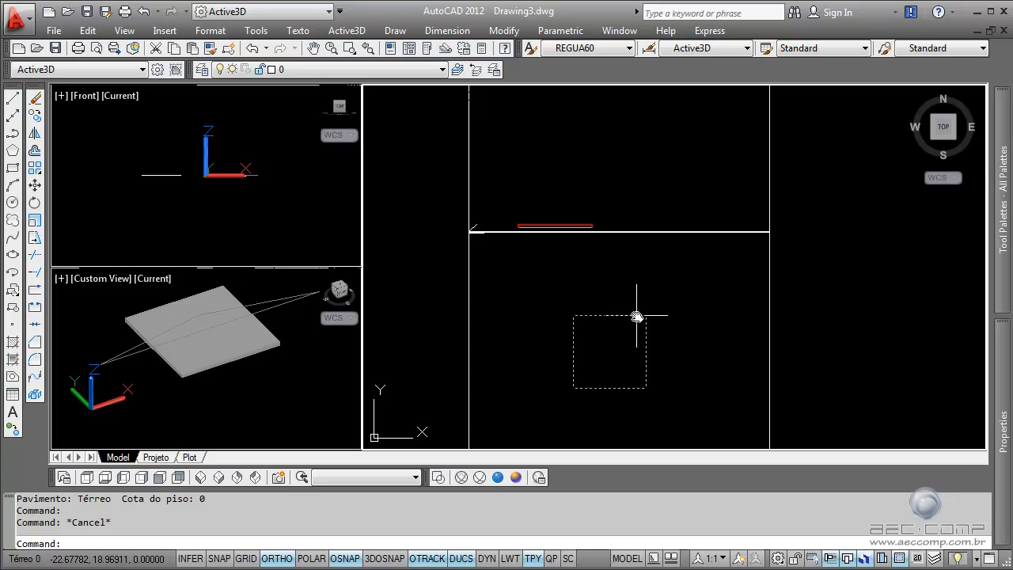
key("Escape")
key("Escape")
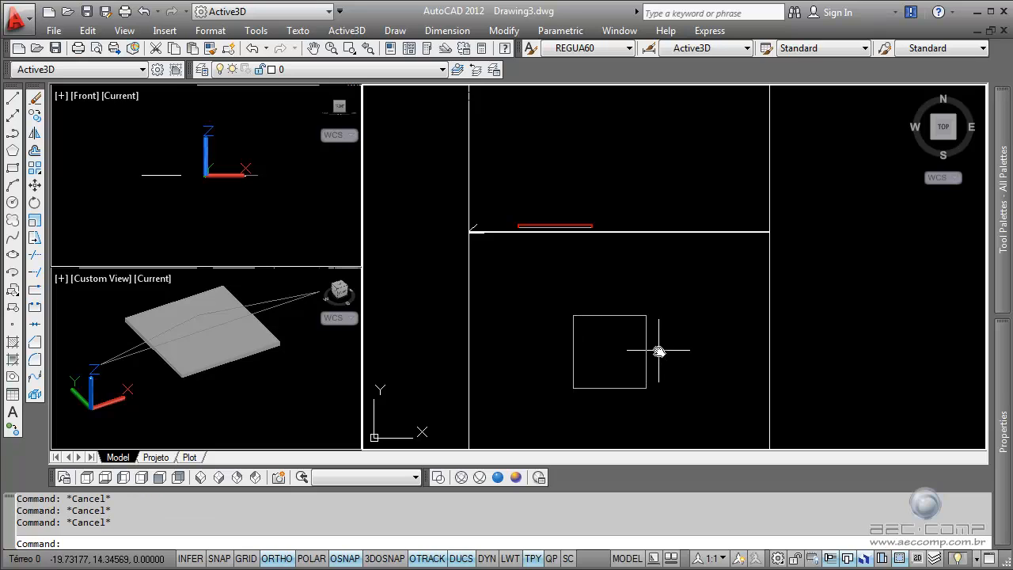
Create a copy of the existing Retangulo 1x1 profile in the profile library.
left_click(347, 30)
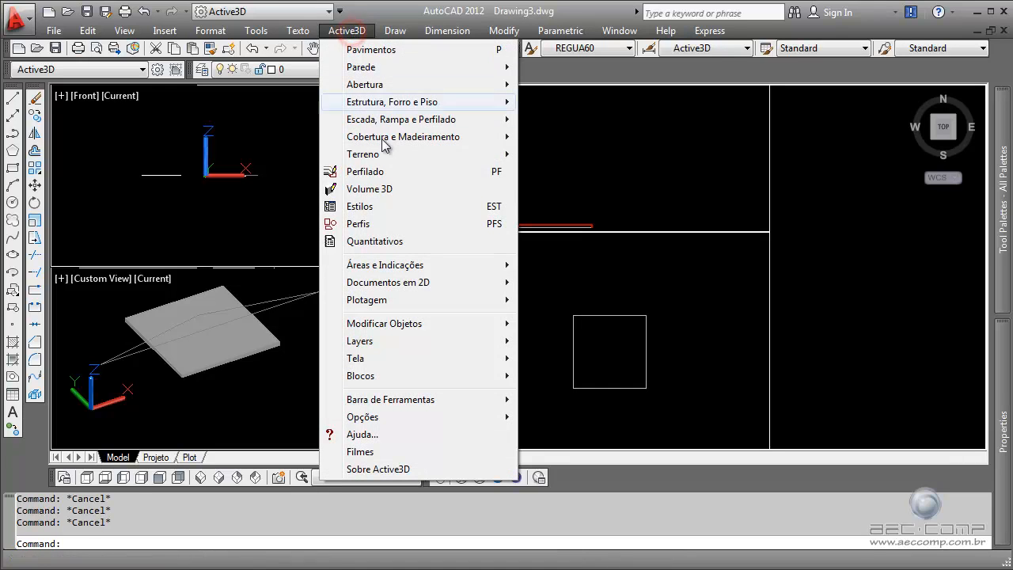
left_click(381, 227)
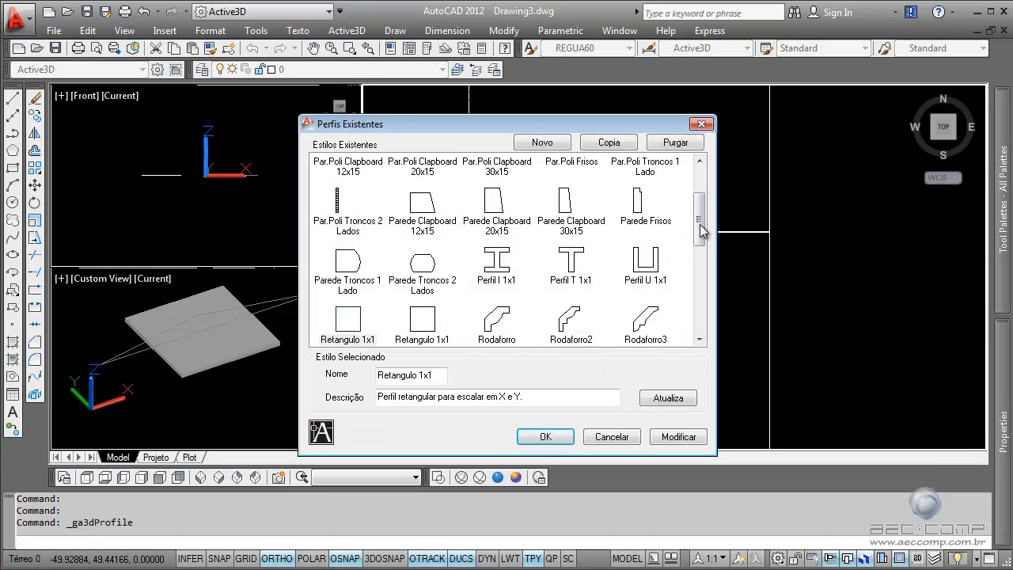
left_click_drag(702, 223, 707, 248)
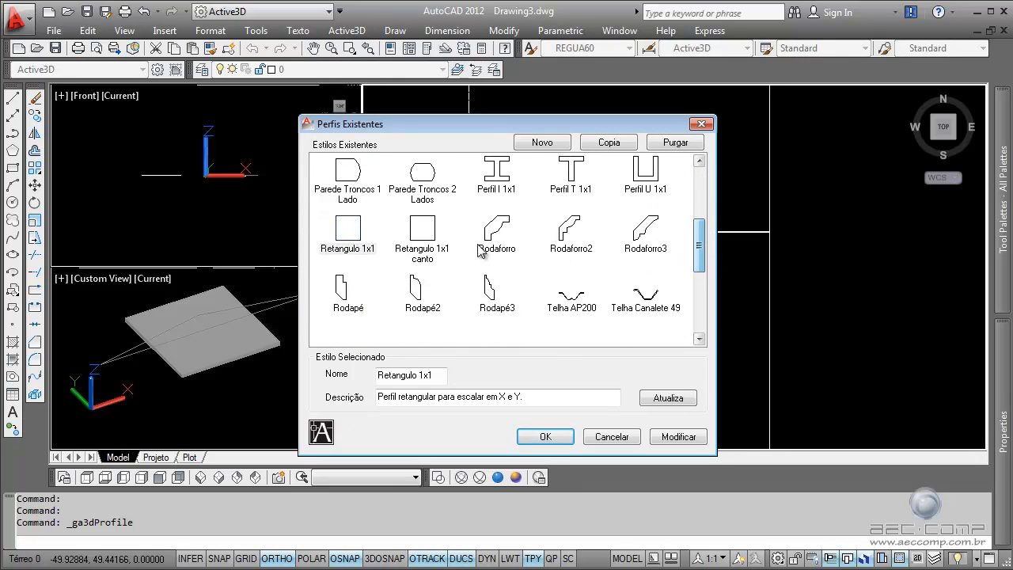
left_click(360, 249)
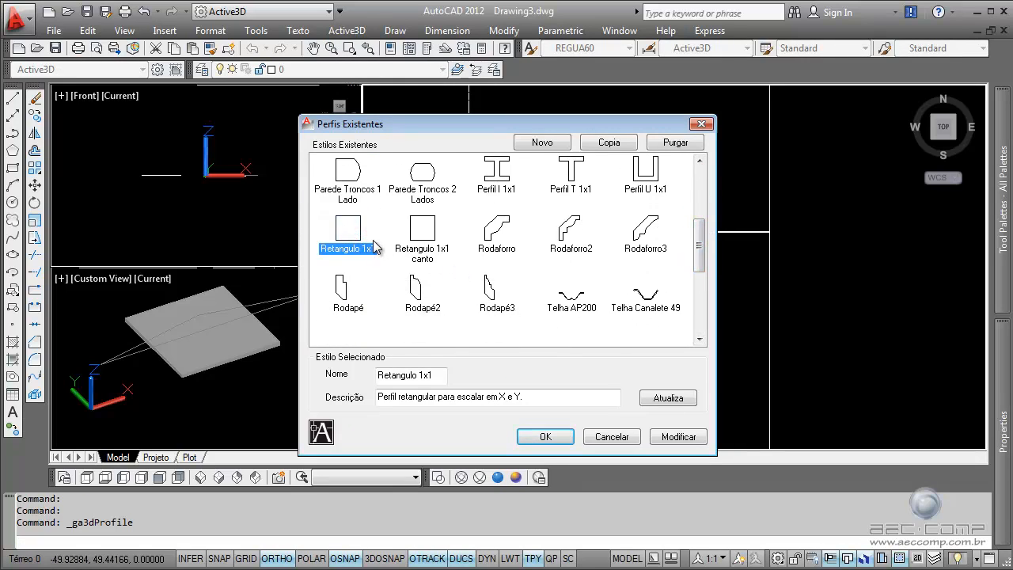
left_click(610, 144)
Rename the copied profile as Mureta Granito, clear its description, and save the update.
double_click(442, 375)
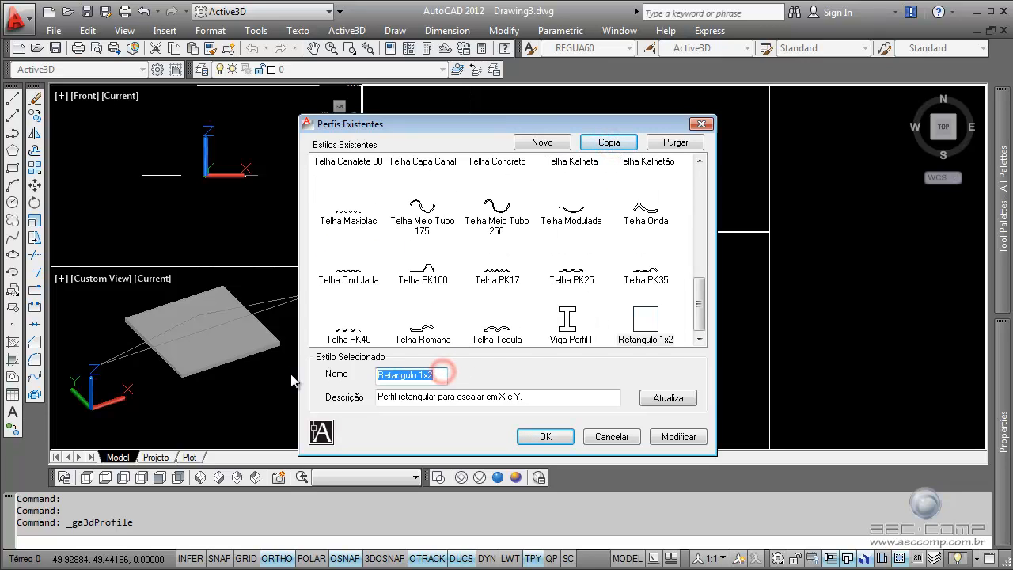
type("Mureta Granito")
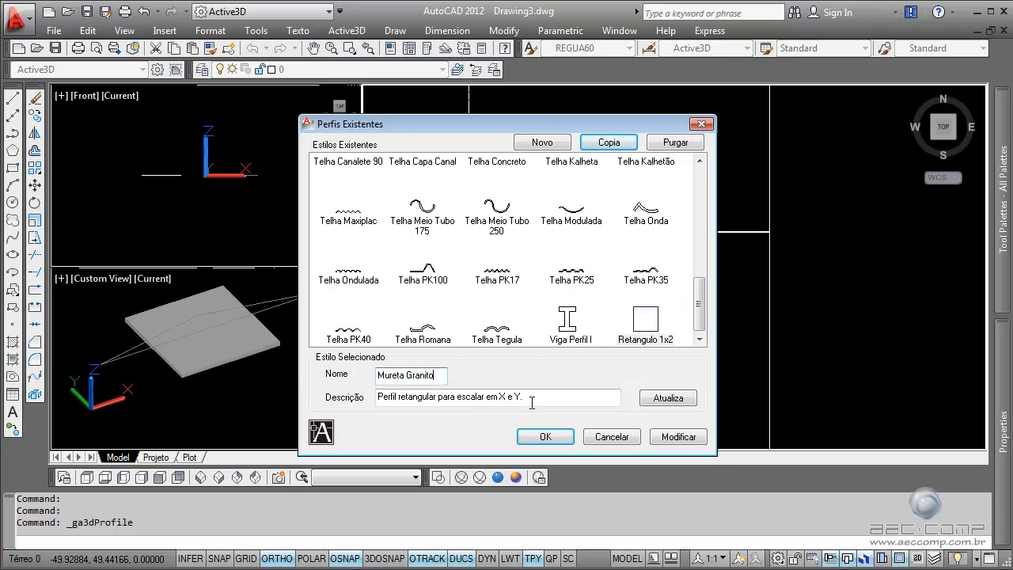
left_click_drag(529, 396, 373, 396)
key("Delete")
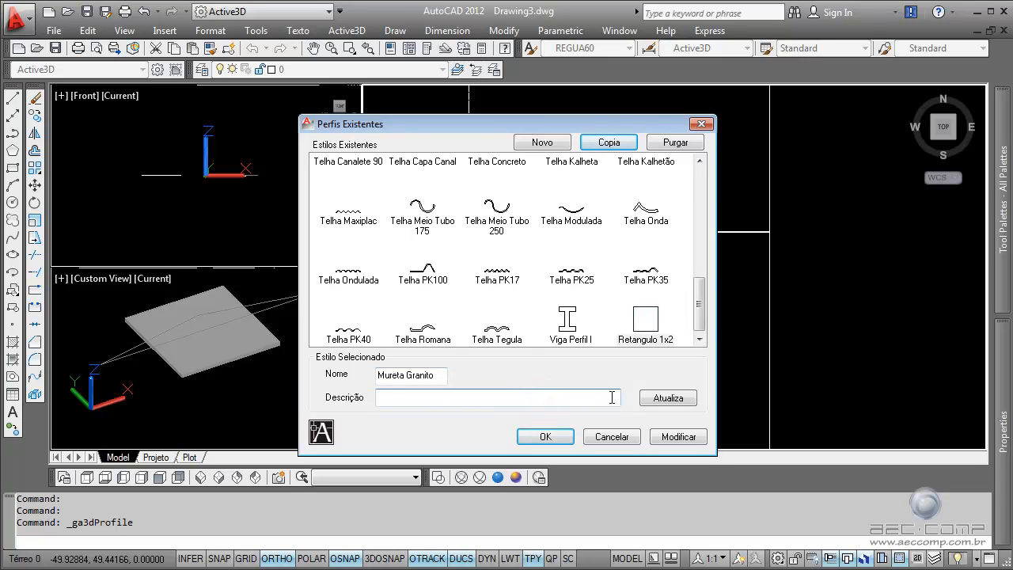
left_click(668, 399)
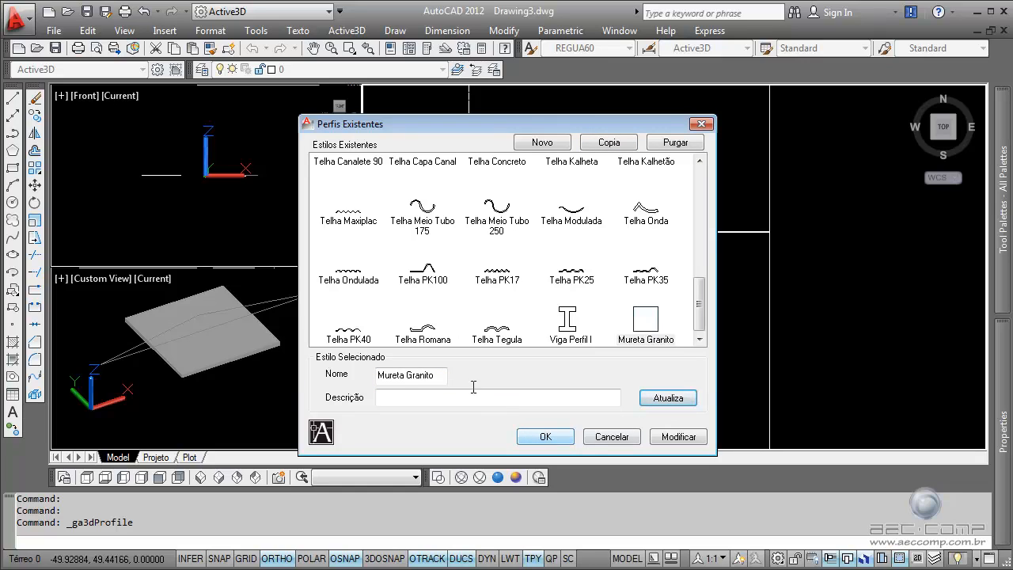
left_click(395, 397)
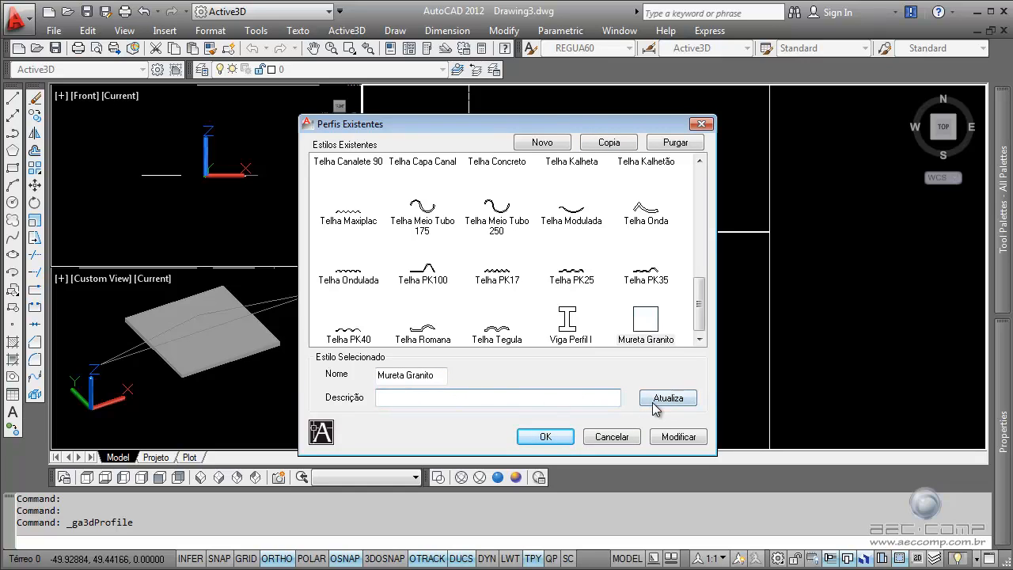
left_click(546, 437)
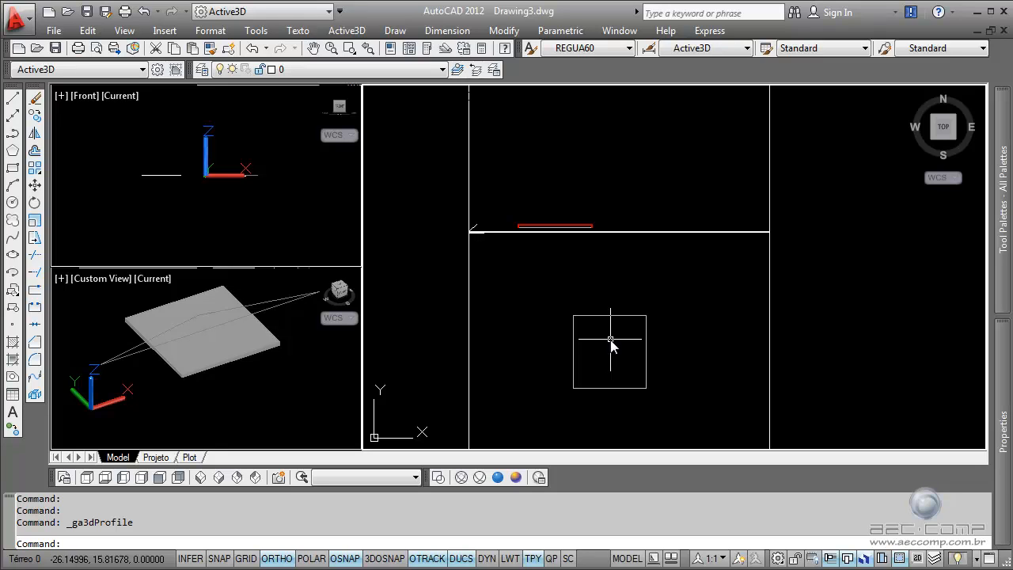
Start the Perfilado command and create a copy of the existing Retangular style in the profile style library.
left_click(331, 31)
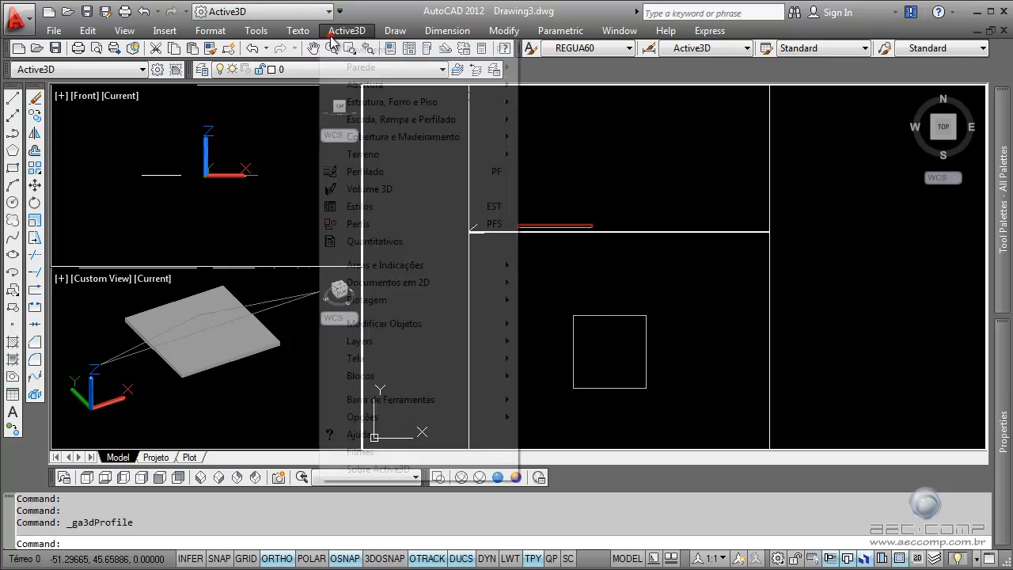
left_click(386, 173)
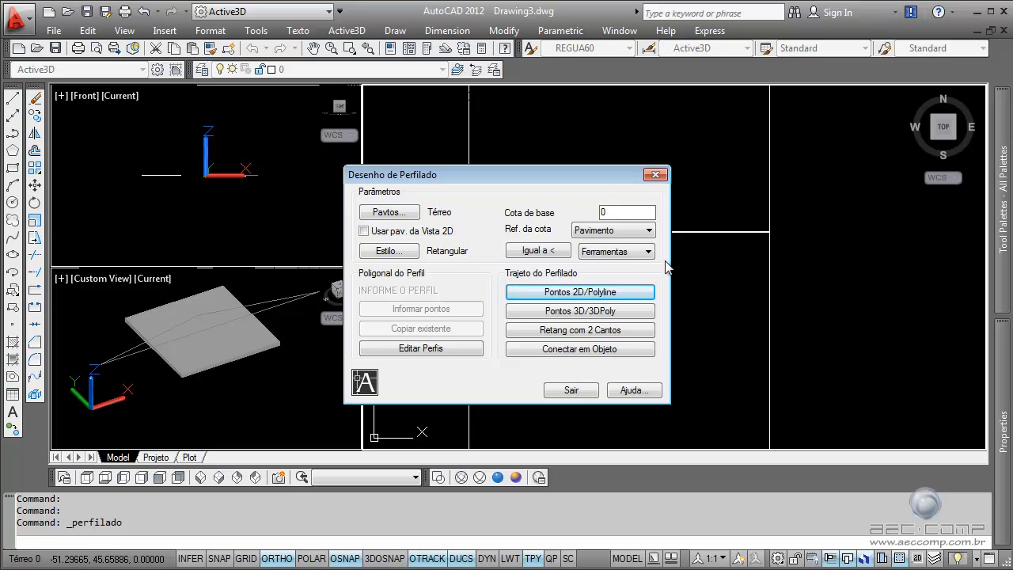
left_click(387, 251)
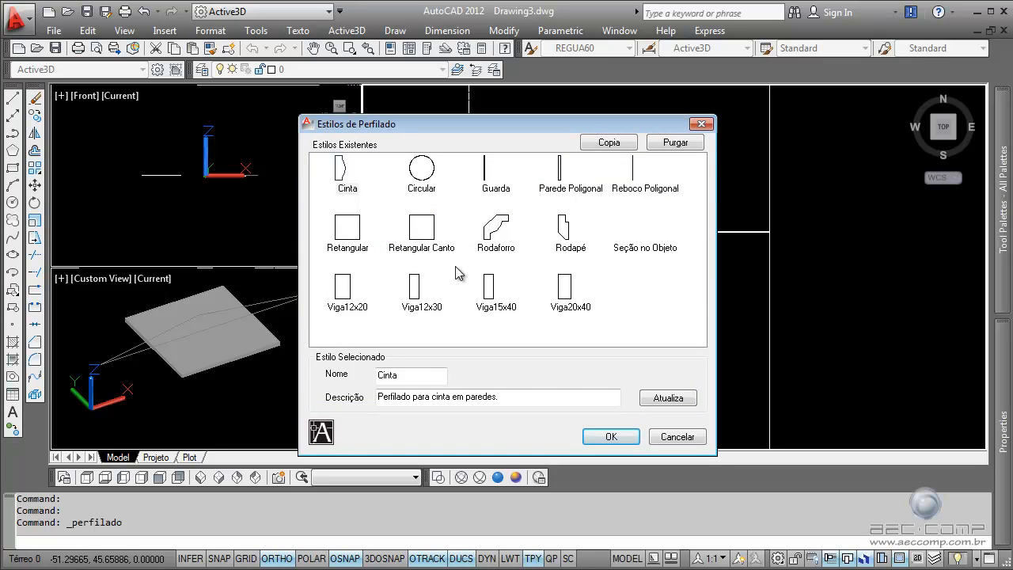
left_click(351, 249)
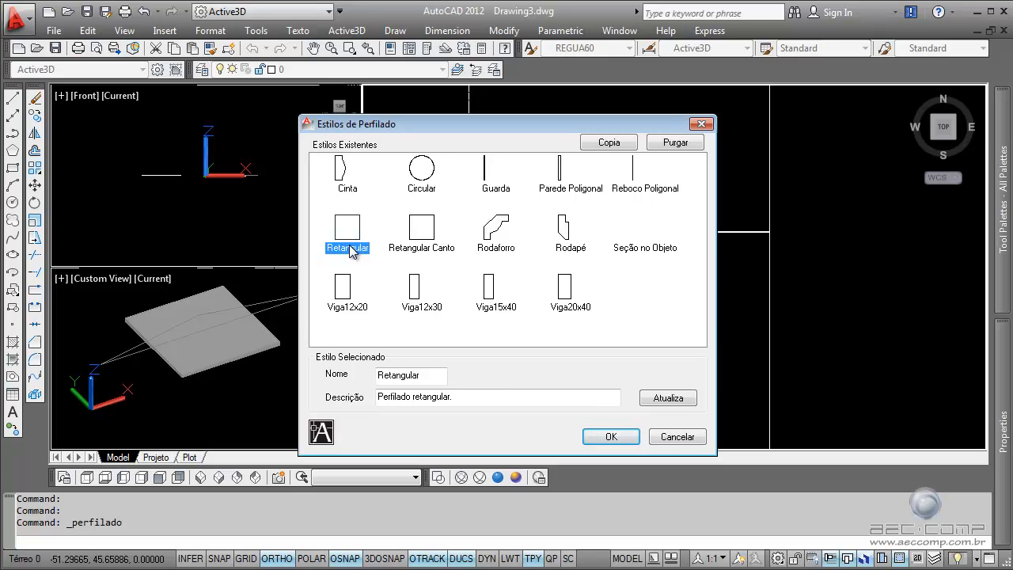
left_click(610, 143)
Name the copied style Mureta Granito, give it the same description, update it and accept it as the current Perfilado style.
double_click(440, 375)
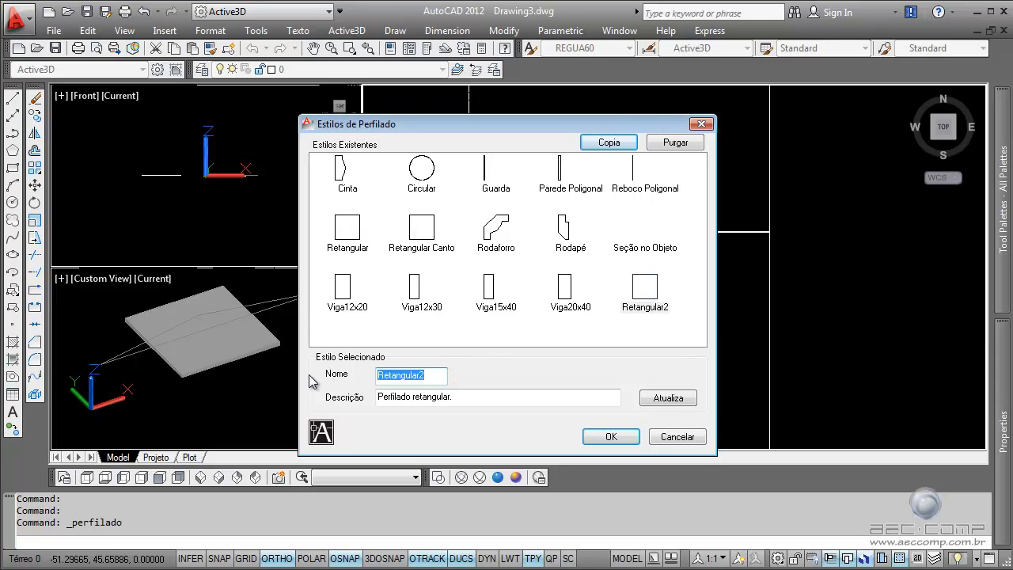
type("Mureta Grant")
double_click(440, 375)
key("ctrl+c")
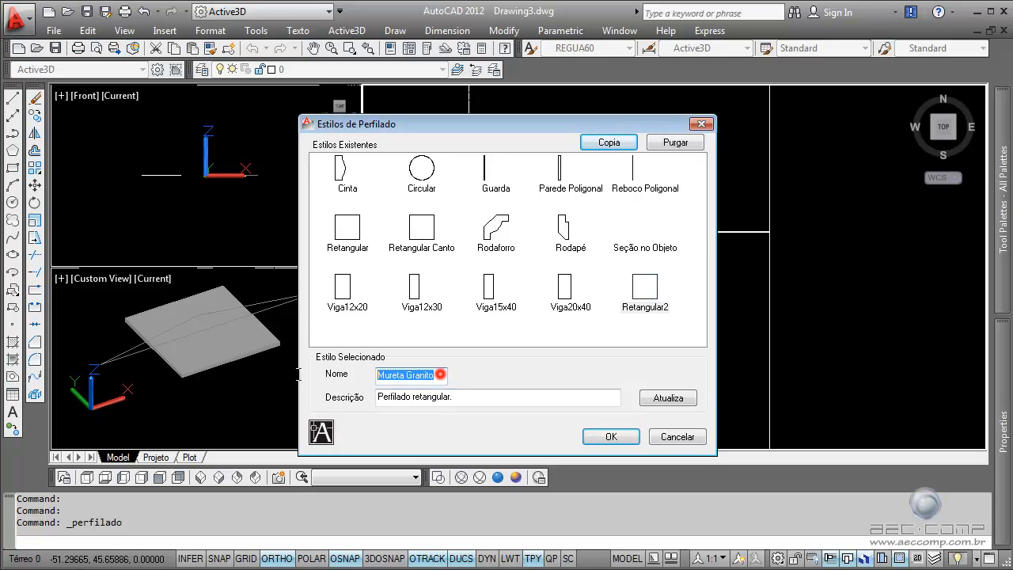
double_click(473, 402)
key("ctrl+v")
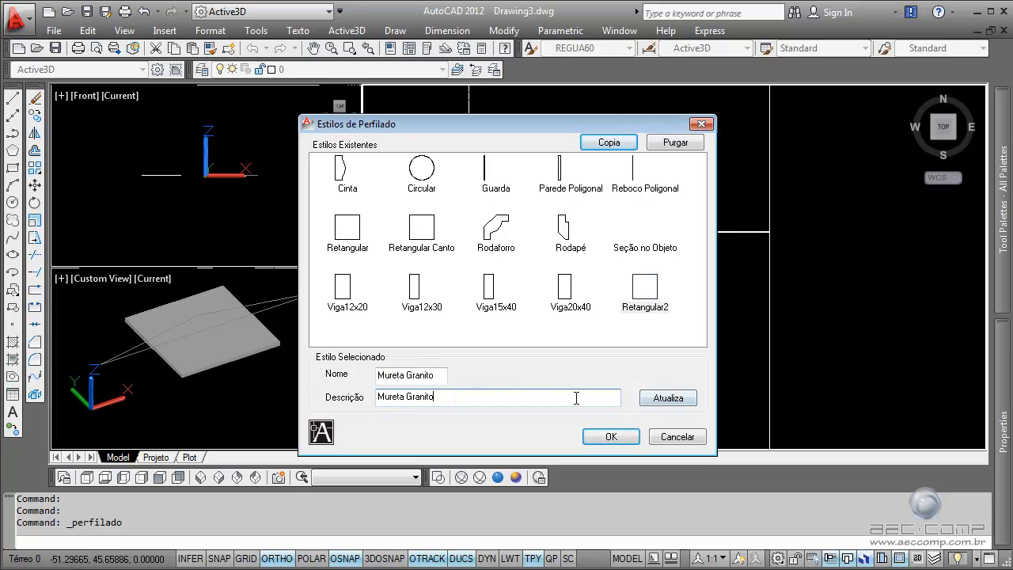
left_click(678, 399)
left_click(611, 440)
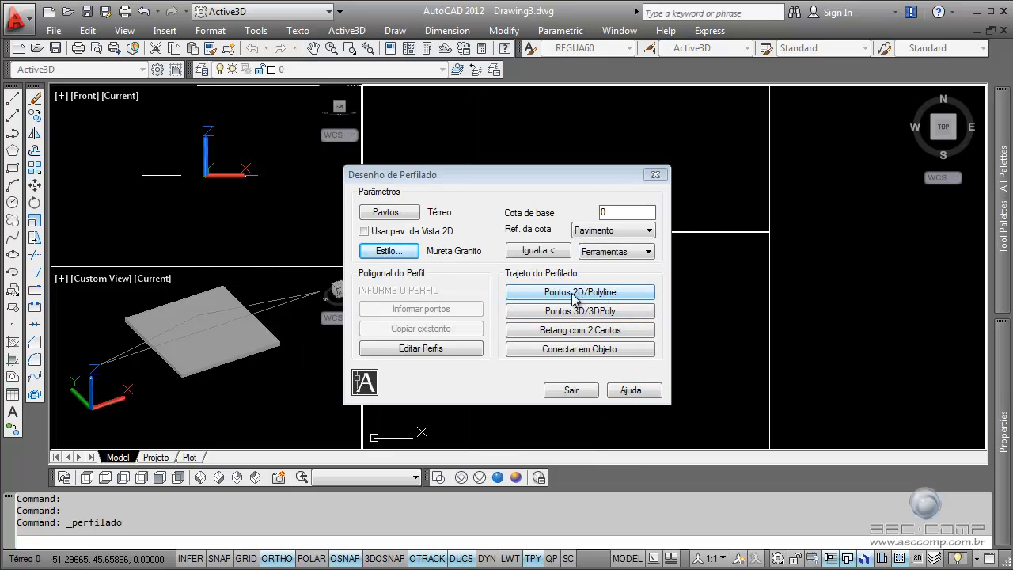
Draw a vertical two-point 2D path for the Mureta Granito profile just left of the square slab in plan.
left_click(595, 292)
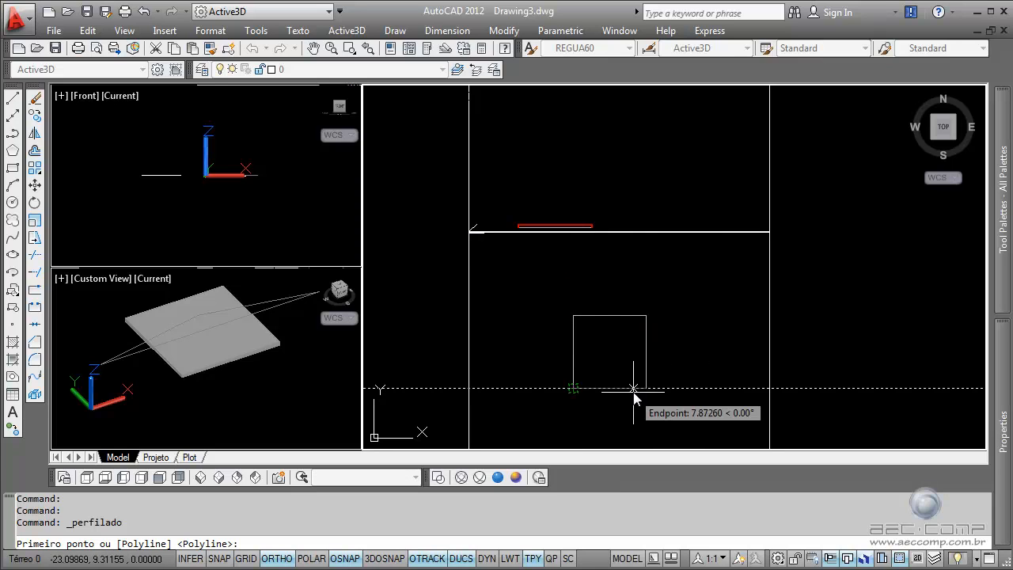
left_click(548, 346)
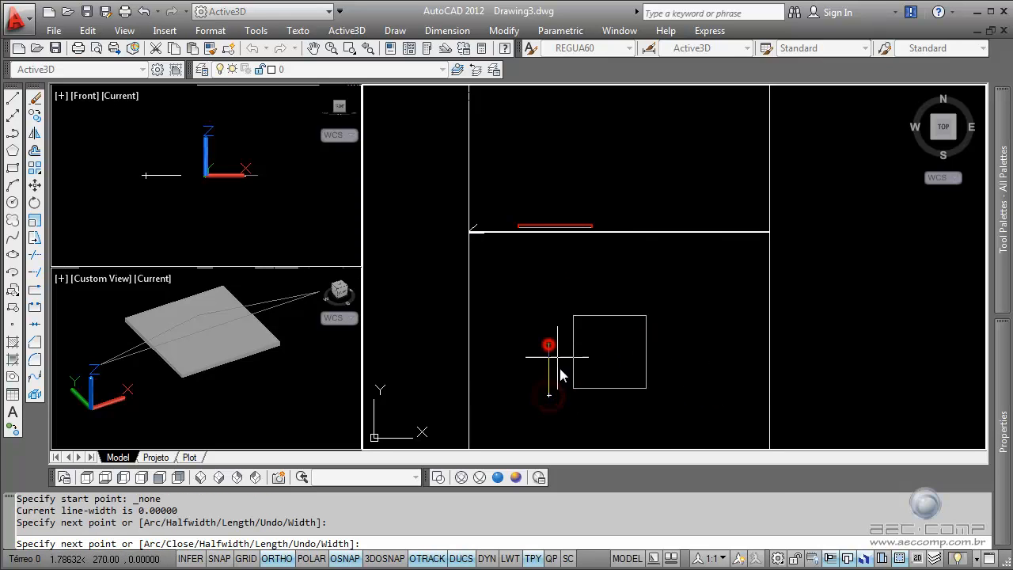
left_click(554, 395)
key("Return")
Select the new profiled bar in the 3D view and change its Perfil property to Mureta Granito.
left_click(210, 398)
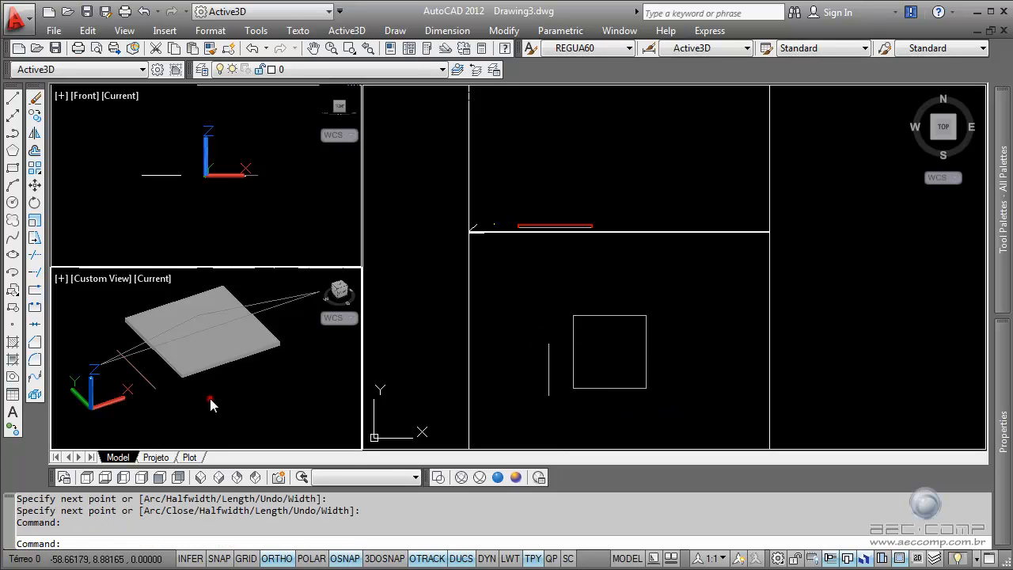
scroll(141, 393, "up", 5)
left_click(221, 396)
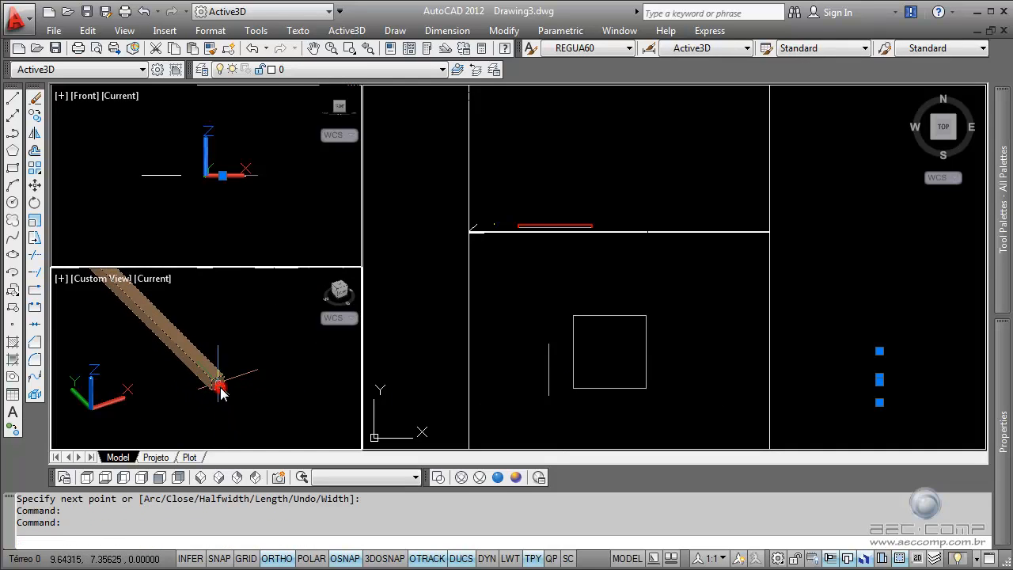
mouse_move(1002, 449)
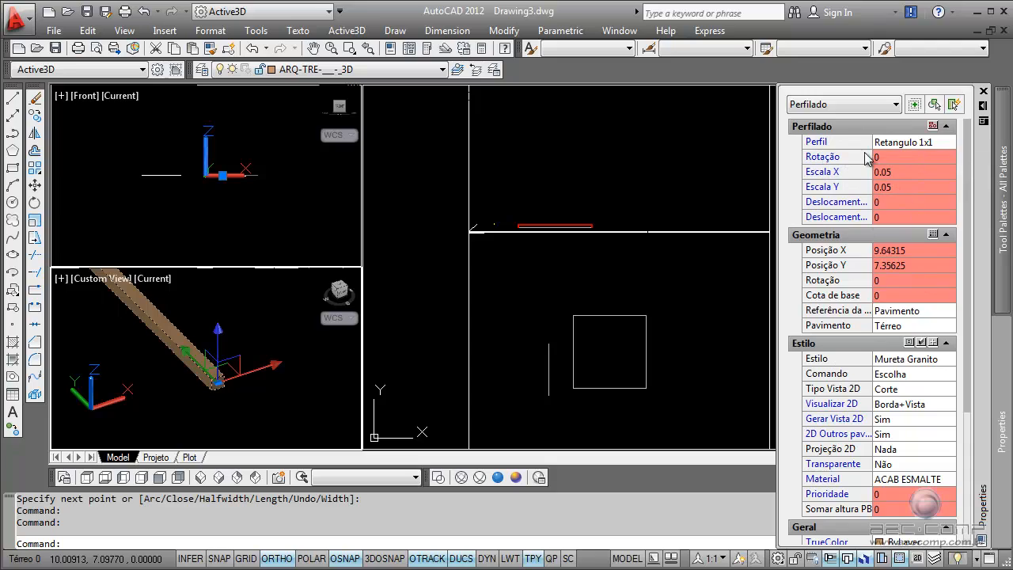
left_click(839, 144)
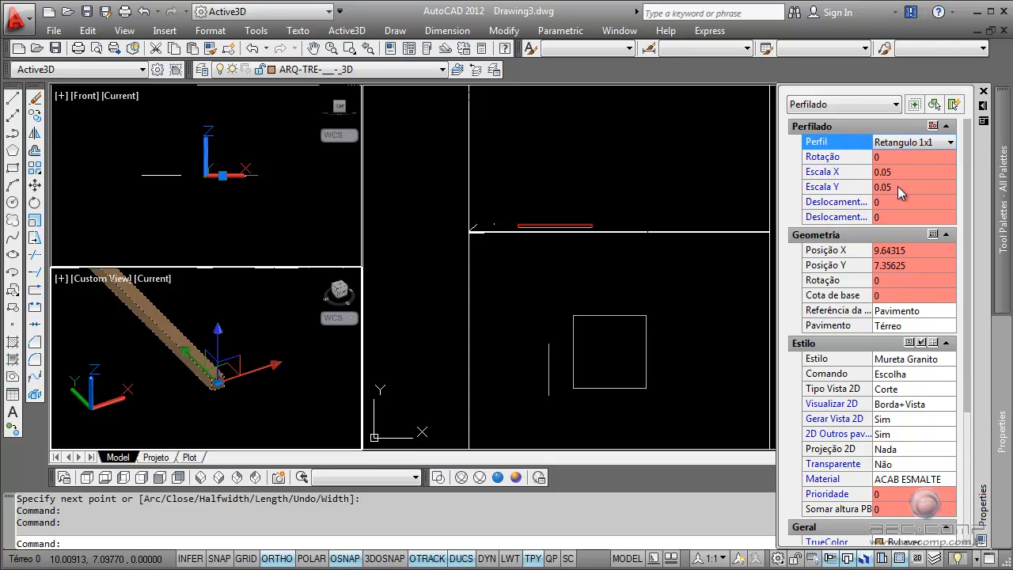
left_click(917, 144)
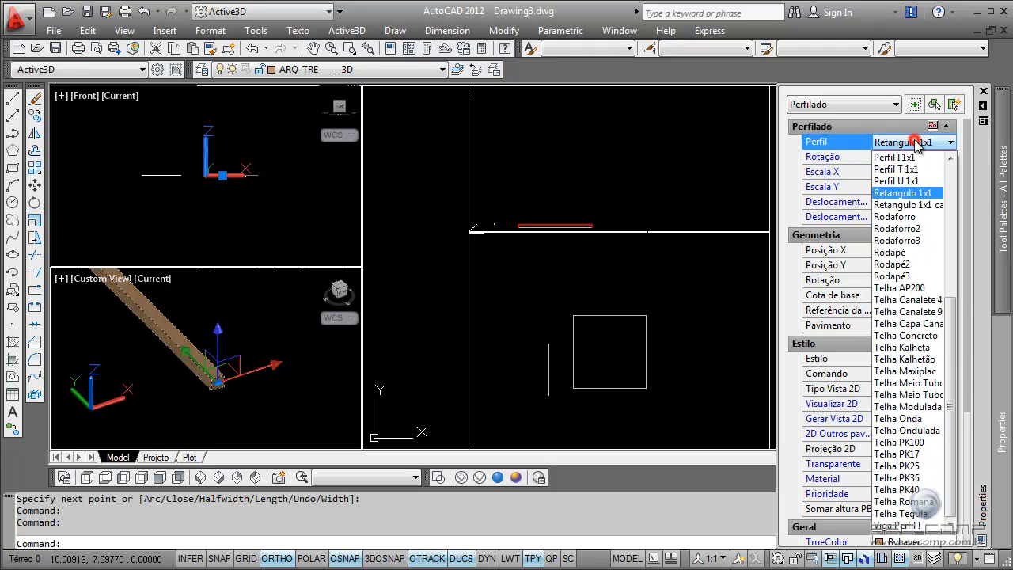
left_click(959, 370)
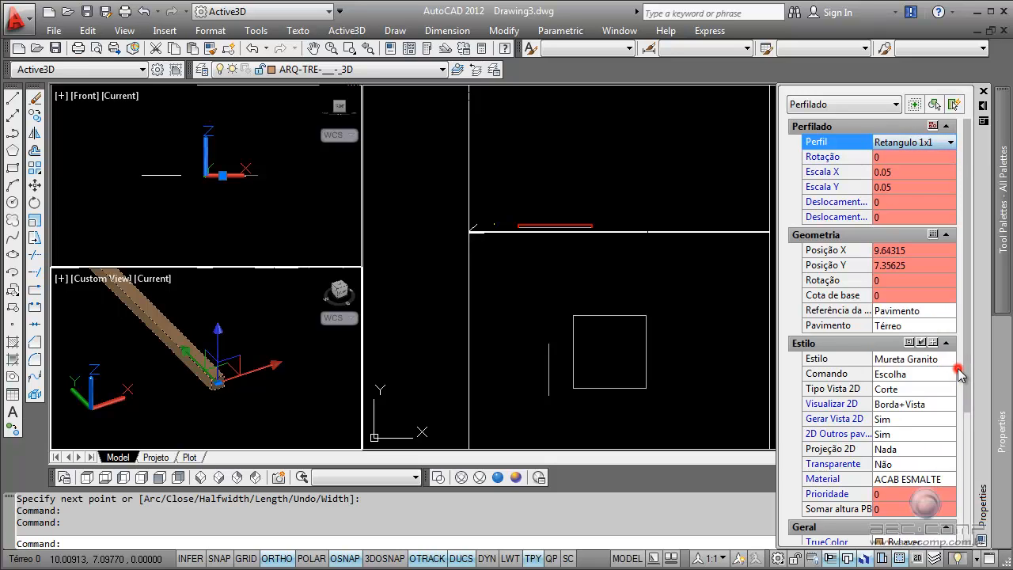
left_click(947, 142)
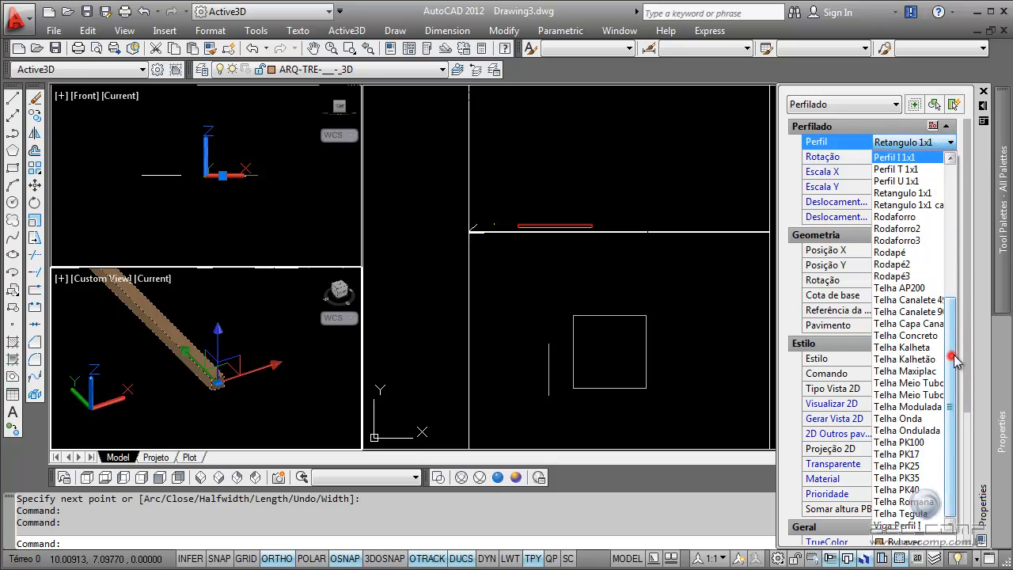
scroll(910, 325, "up", 7)
left_click(912, 229)
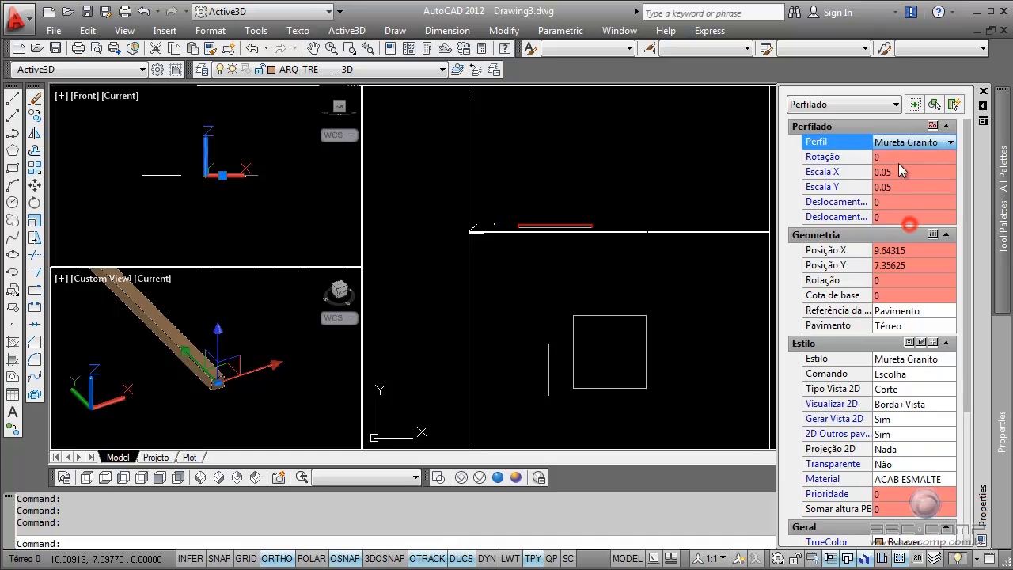
Set the selected bar's Escala X to 0.1 and Escala Y to 0.15.
left_click(899, 173)
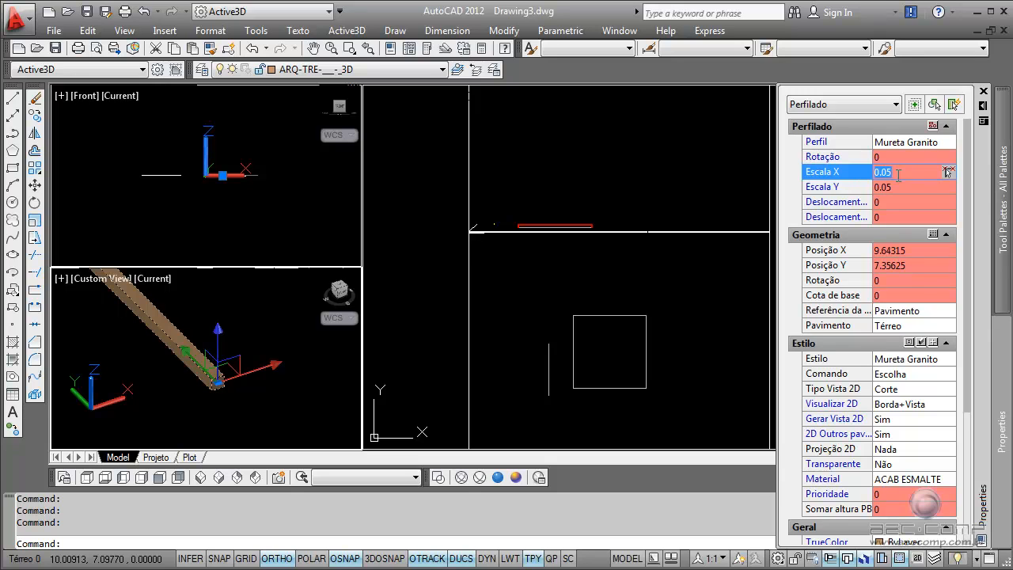
left_click(909, 170)
left_click(916, 186)
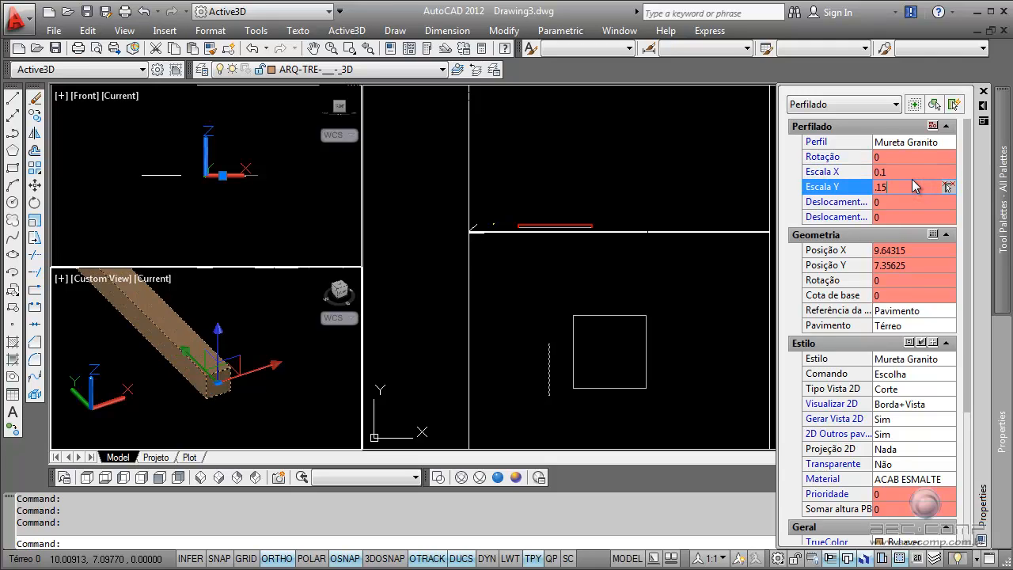
key("Return")
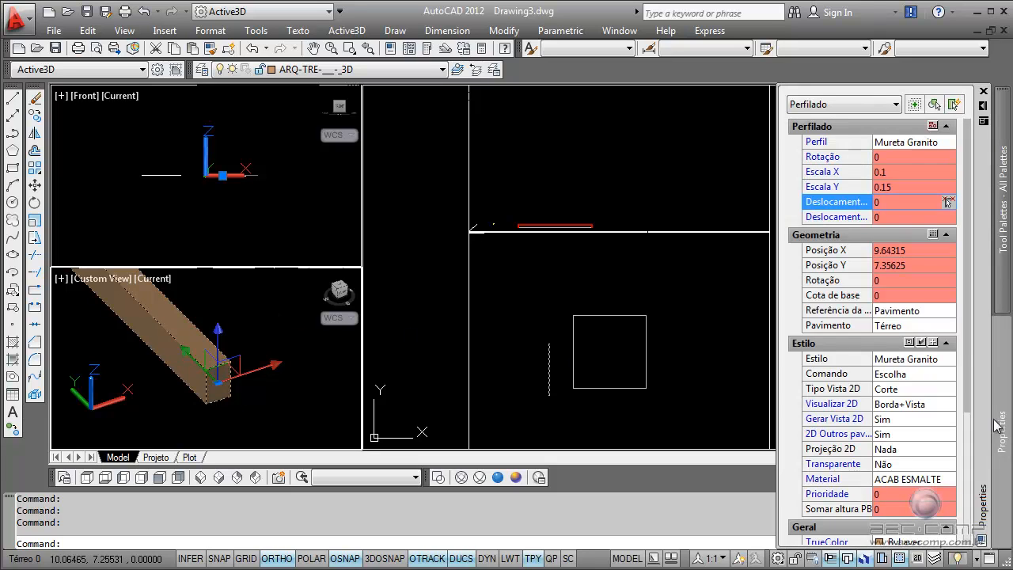
Assign the GRAN CINZA material to the selected bar and deselect it.
left_click(905, 479)
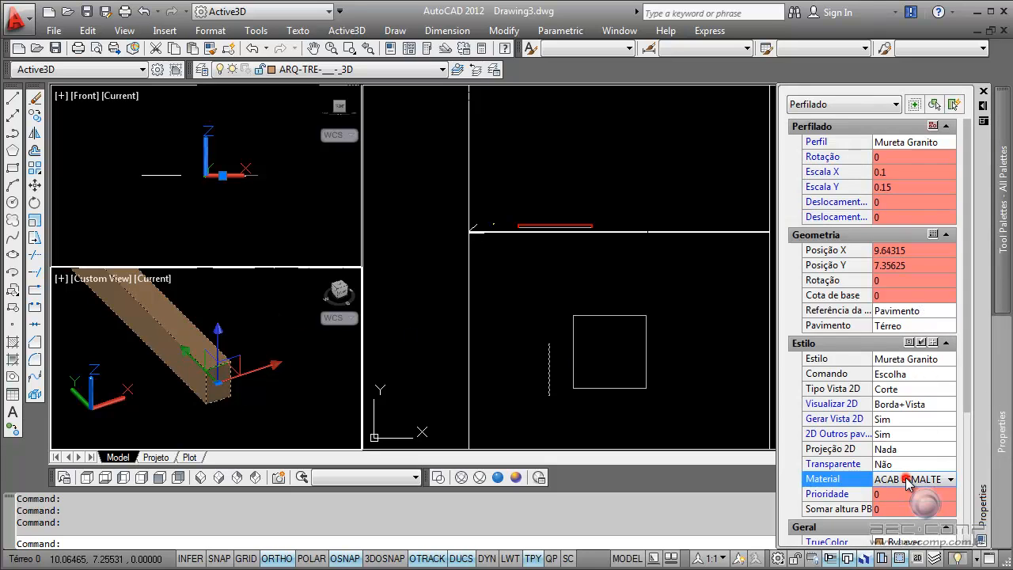
left_click(904, 479)
left_click_drag(952, 246, 950, 389)
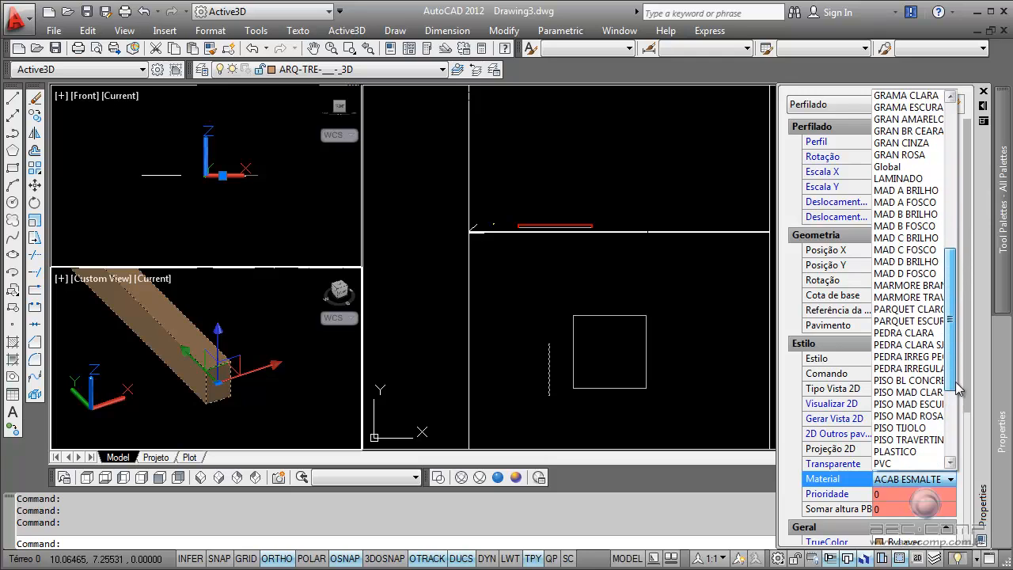
left_click(909, 145)
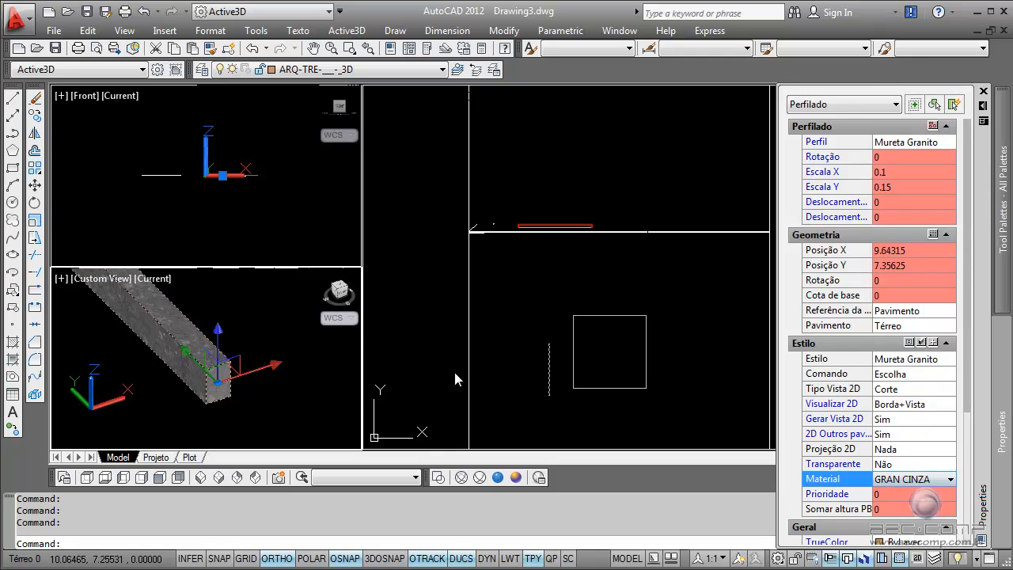
key("Escape")
key("Escape")
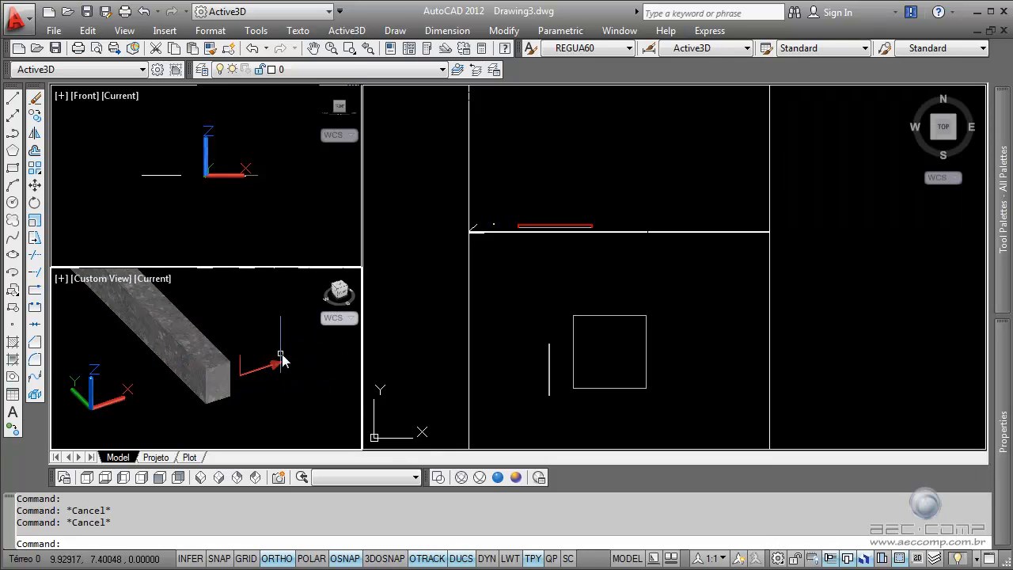
Restart the Perfilado command in the plan viewport and create a copy of the existing Circular style.
left_click(577, 304)
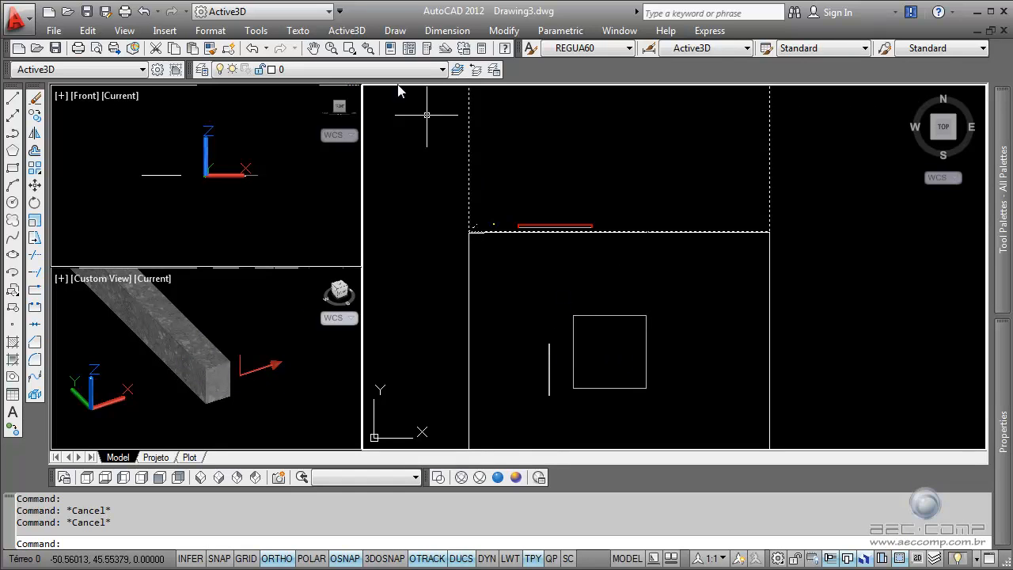
left_click(347, 30)
left_click(382, 171)
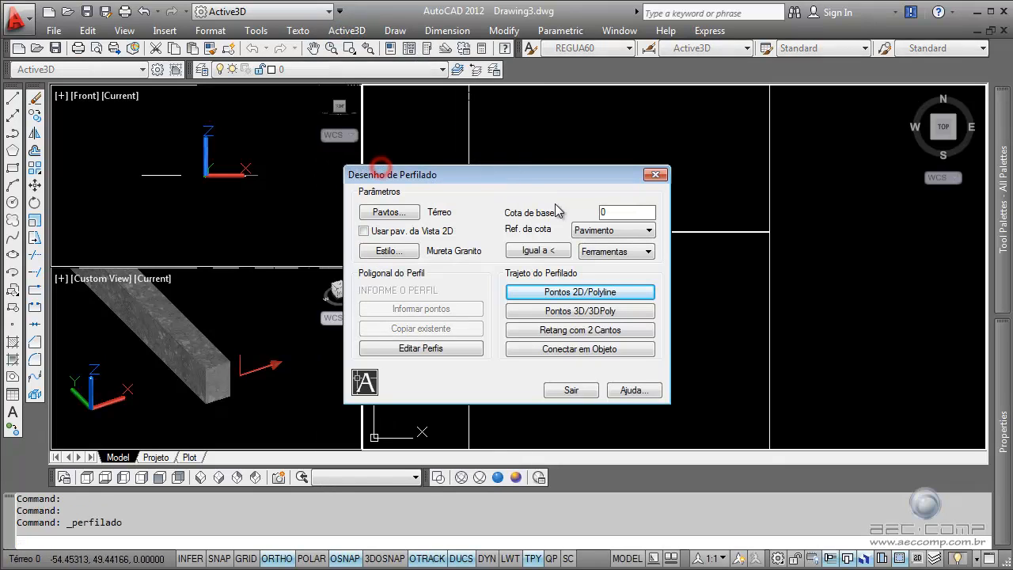
left_click(401, 252)
left_click(422, 174)
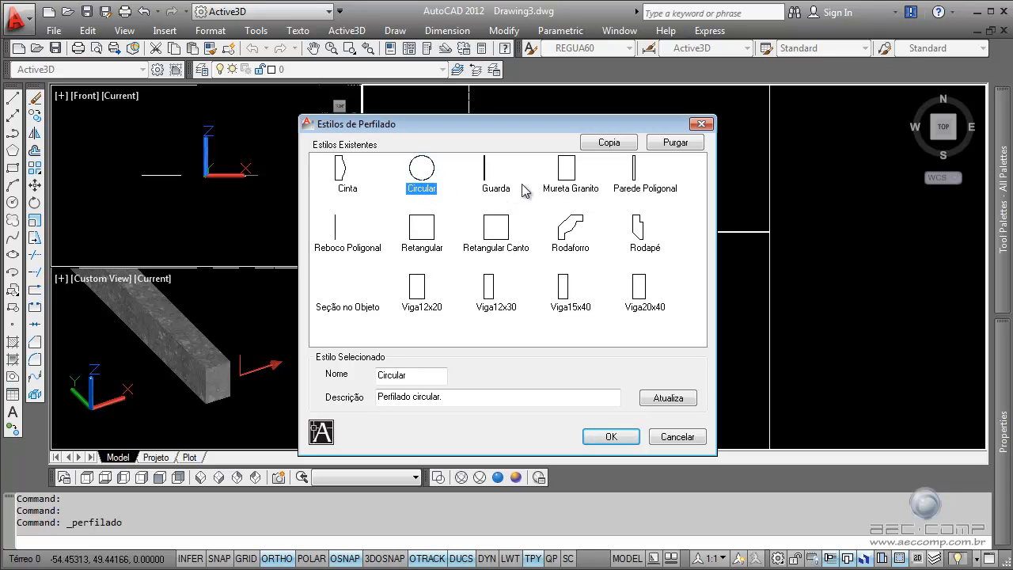
left_click(610, 143)
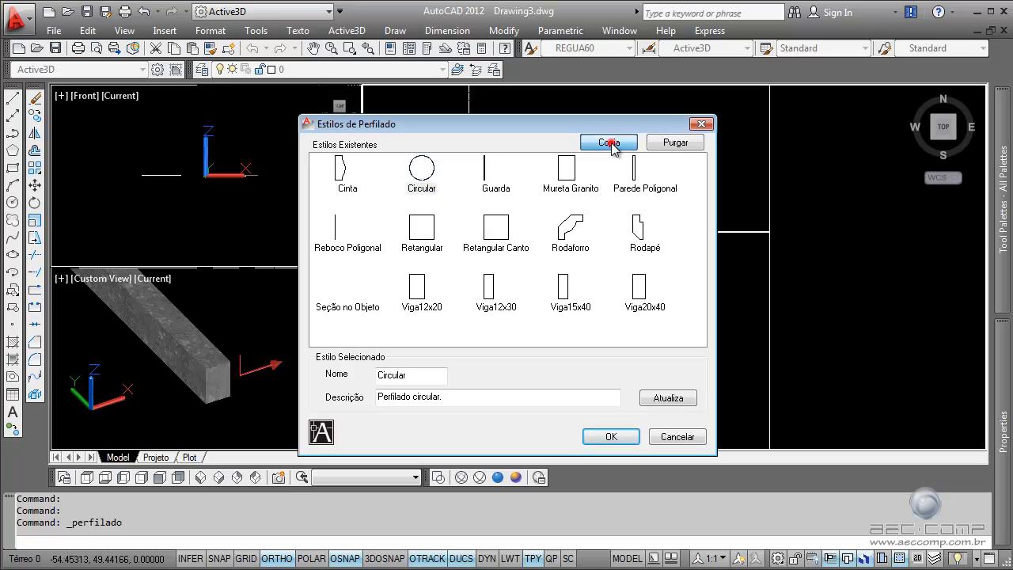
Name the copied circular style Corrimão Circular, use the same text as its description, update it and accept it as the current style.
left_click(431, 375)
double_click(430, 375)
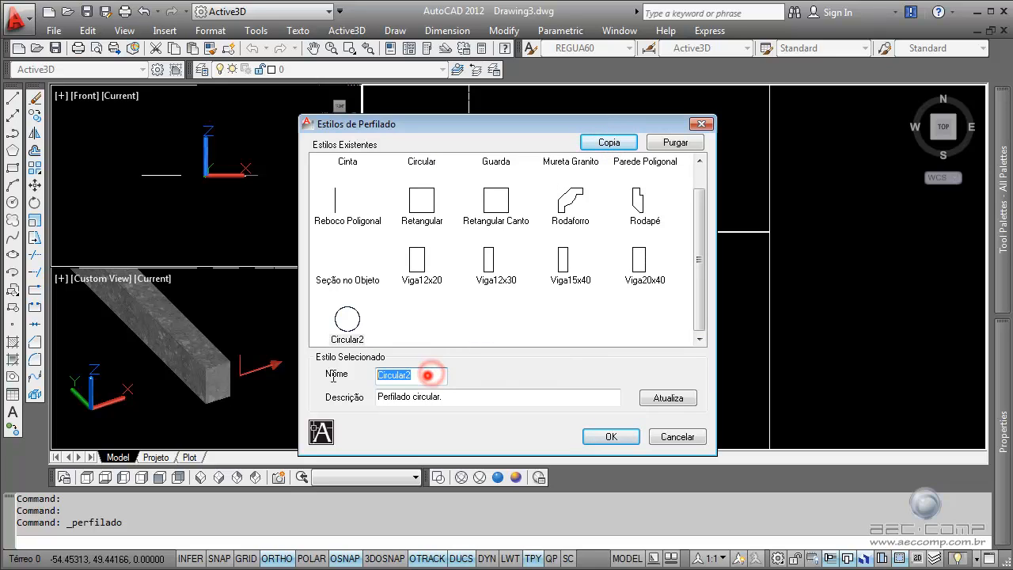
type("Corrimão")
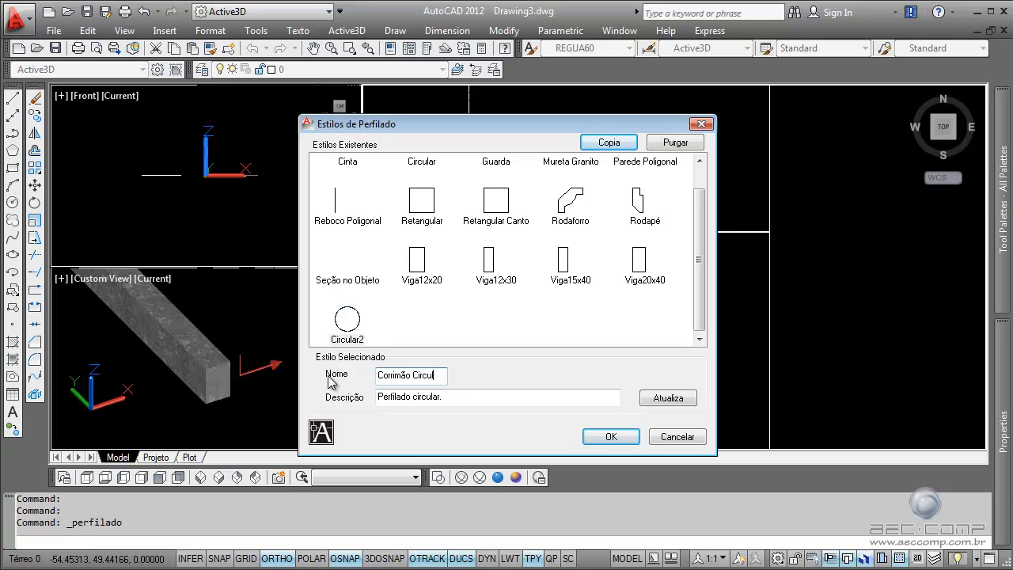
left_click_drag(446, 398, 362, 398)
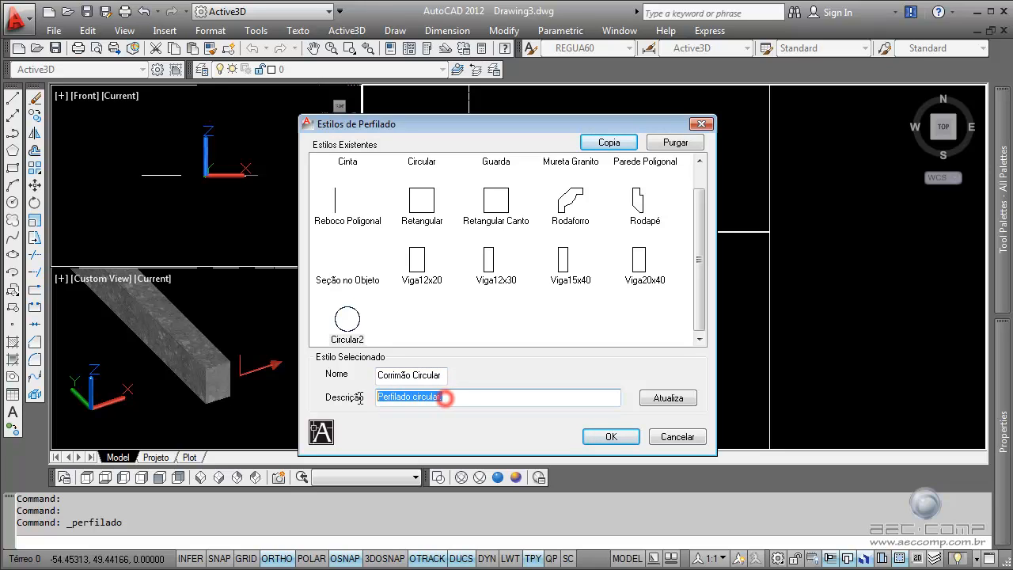
left_click(416, 399)
left_click_drag(442, 375, 378, 376)
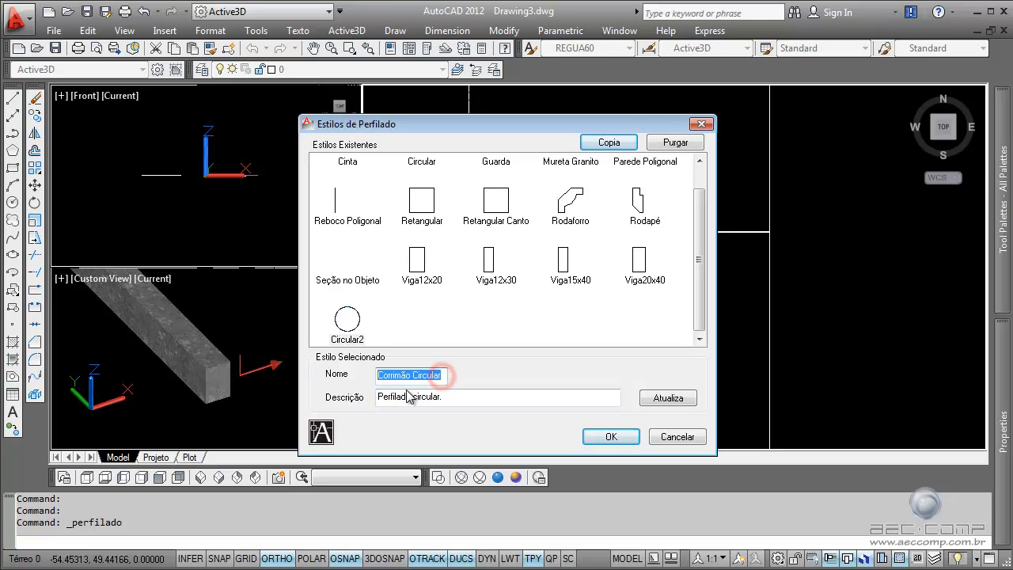
key("ctrl+c")
left_click(475, 398)
key("ctrl+a")
key("ctrl+v")
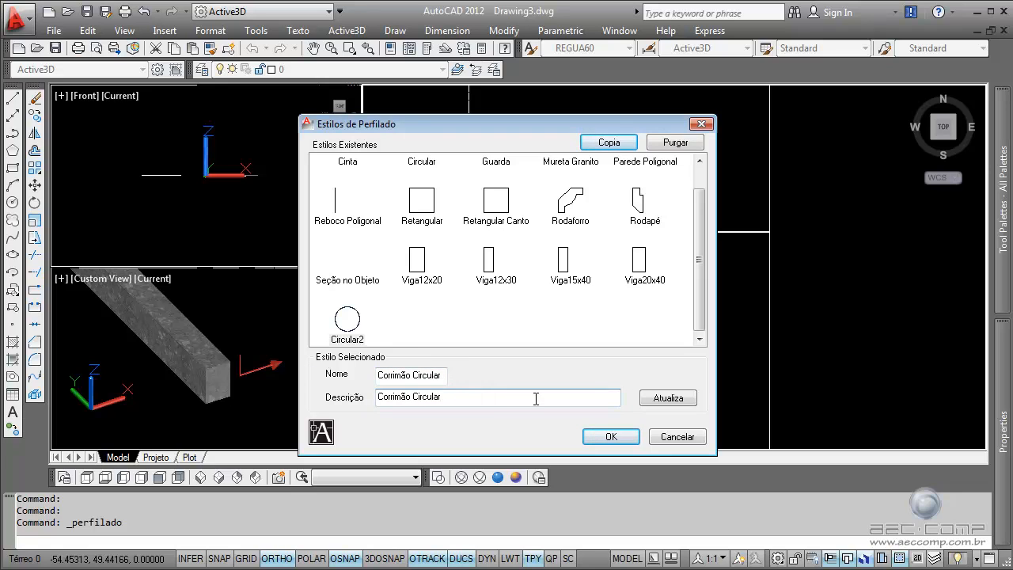
left_click(668, 401)
left_click(616, 438)
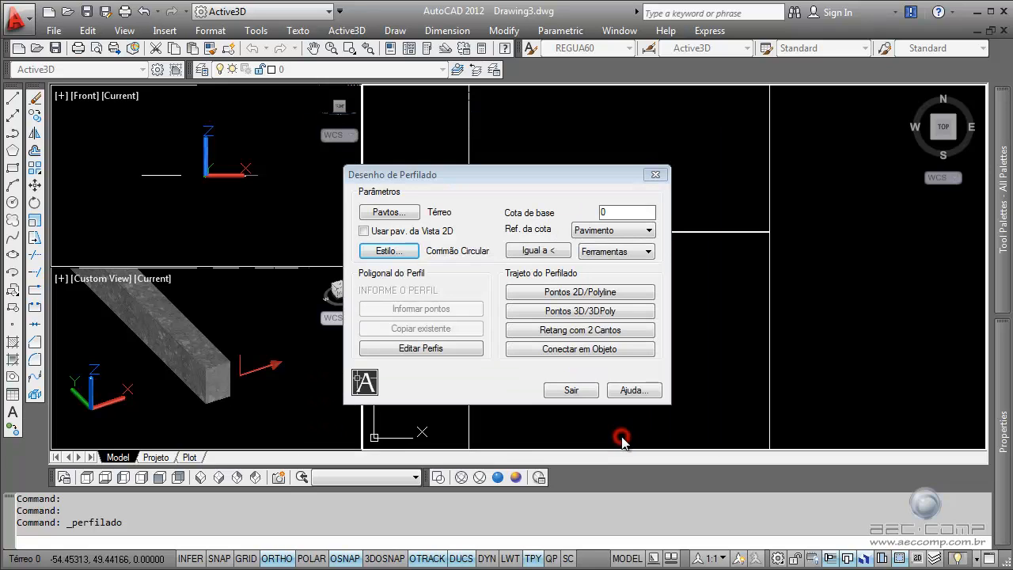
Draw the handrail in plan as a straight vertical 2D polyline path between the granite curb and the slab.
left_click(590, 294)
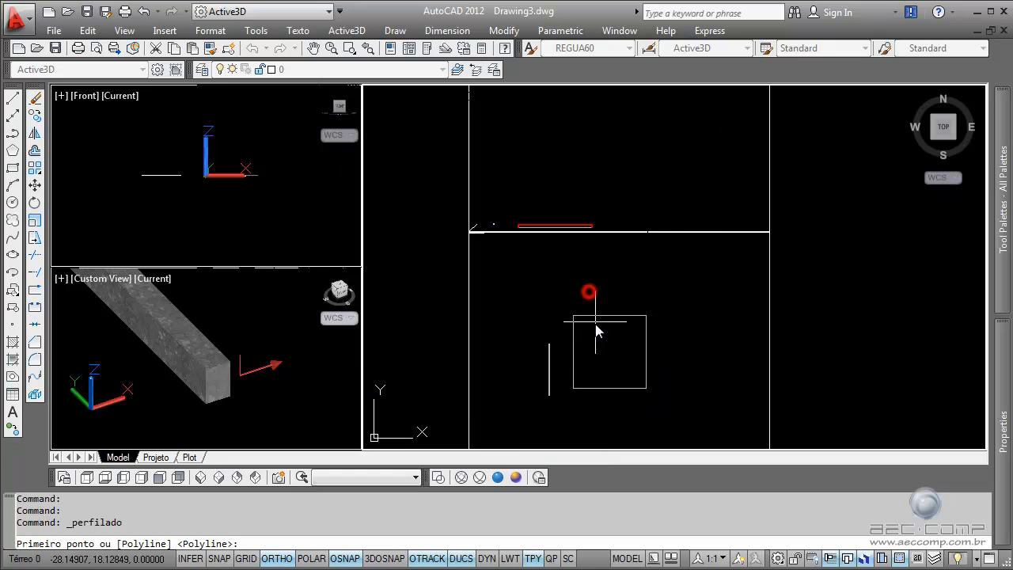
scroll(566, 385, "up", 5)
left_click(563, 411)
left_click(563, 287)
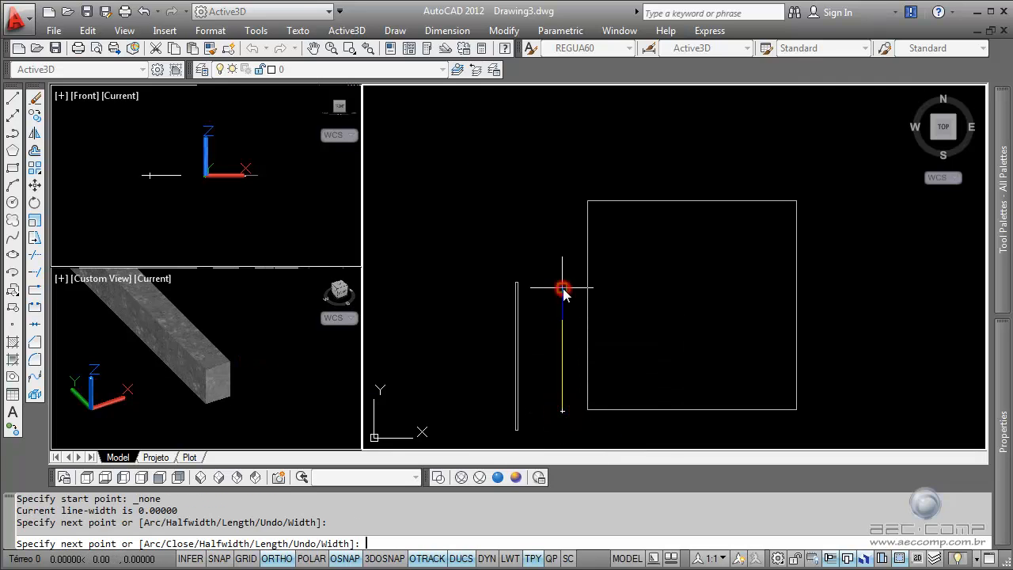
key("Return")
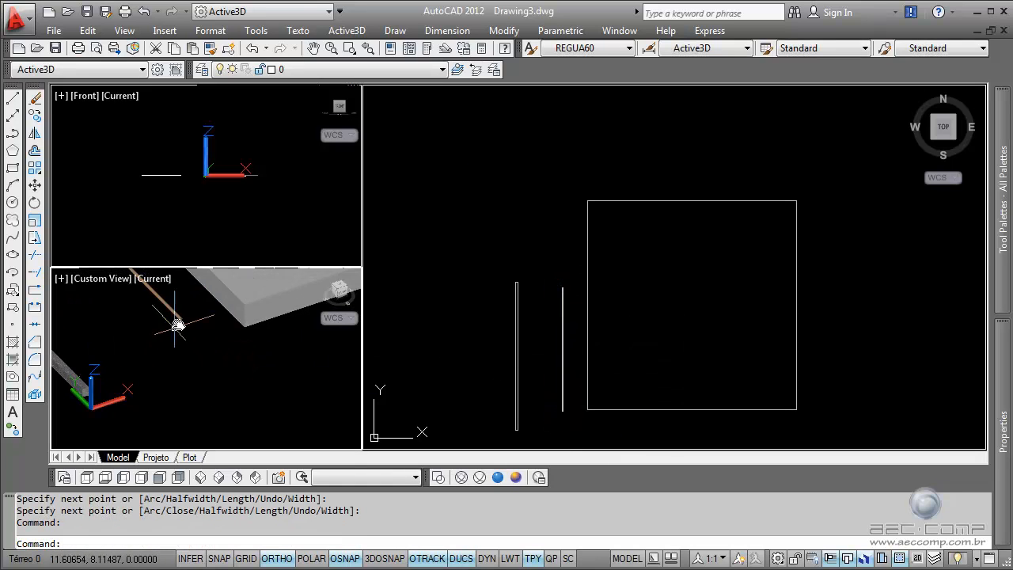
mouse_move(1002, 448)
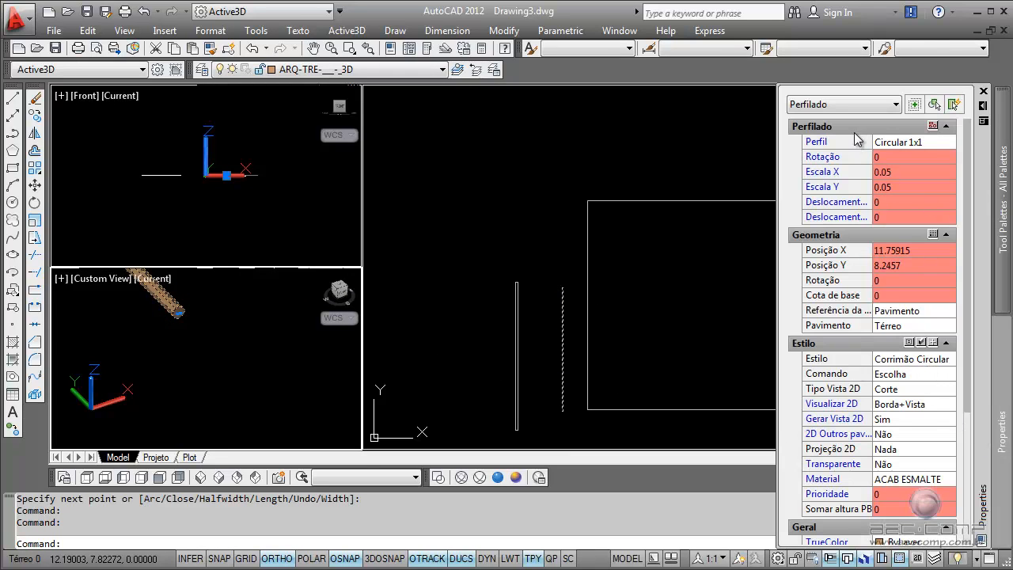
left_click(910, 143)
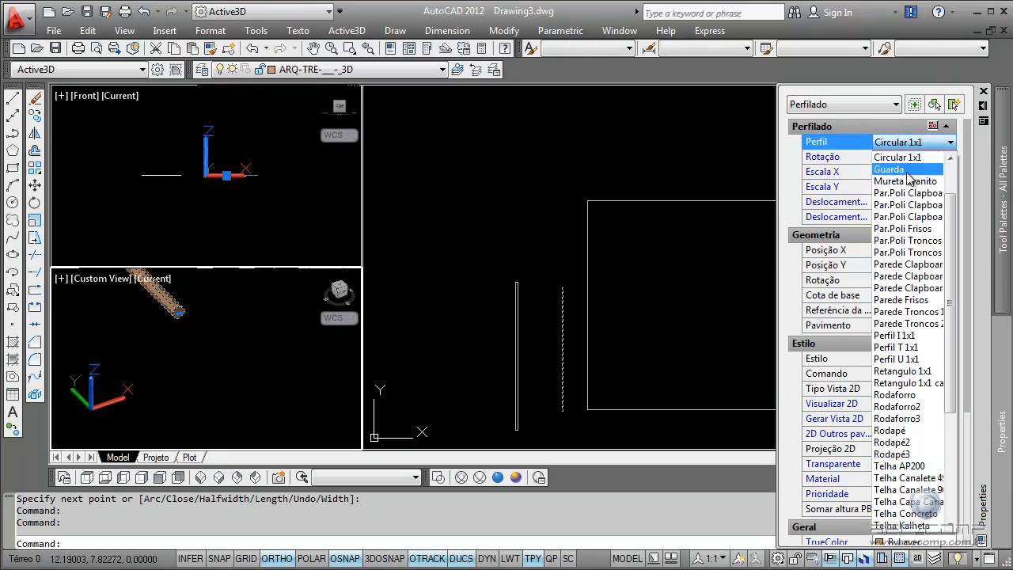
scroll(910, 253, "up", 2)
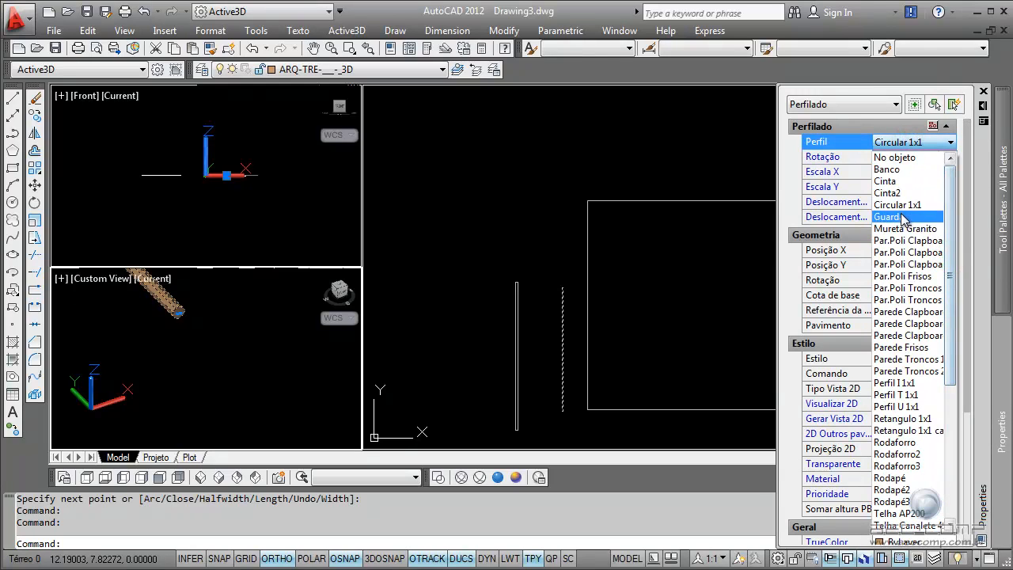
left_click(696, 254)
key("Escape")
left_click(667, 263)
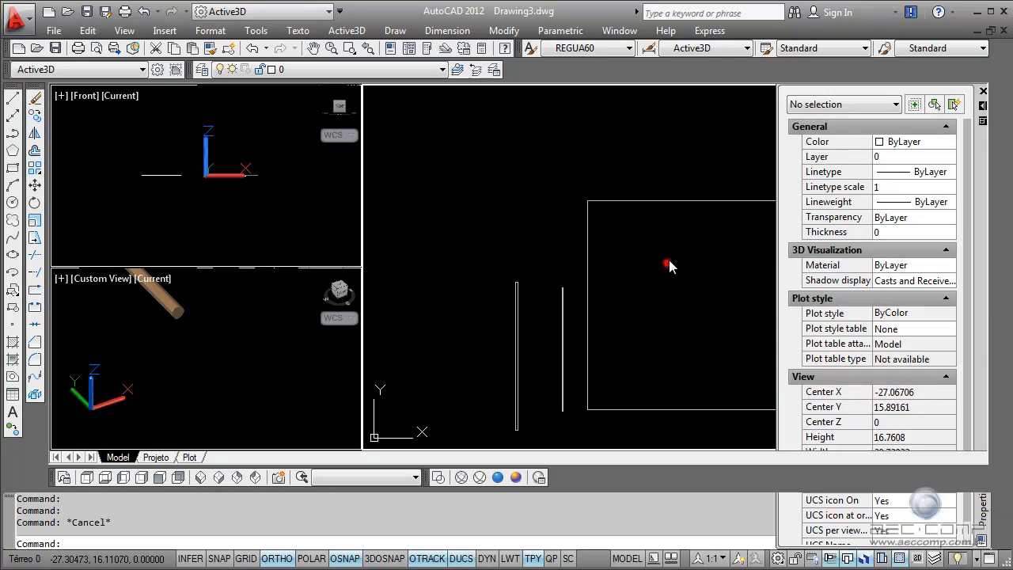
Open the existing Perfis library and create a copy of the Circular 1x1 profile.
left_click(346, 30)
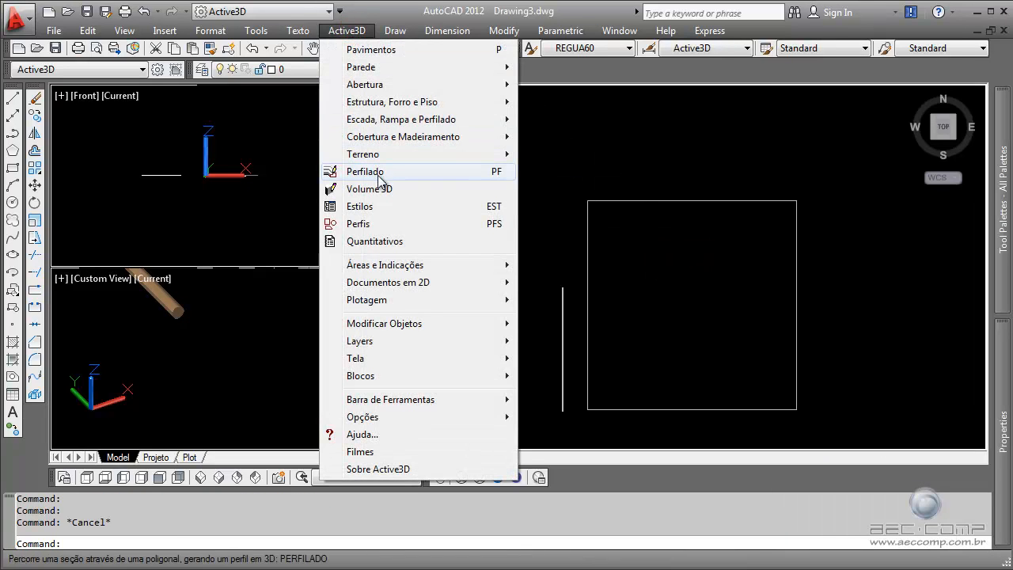
left_click(377, 225)
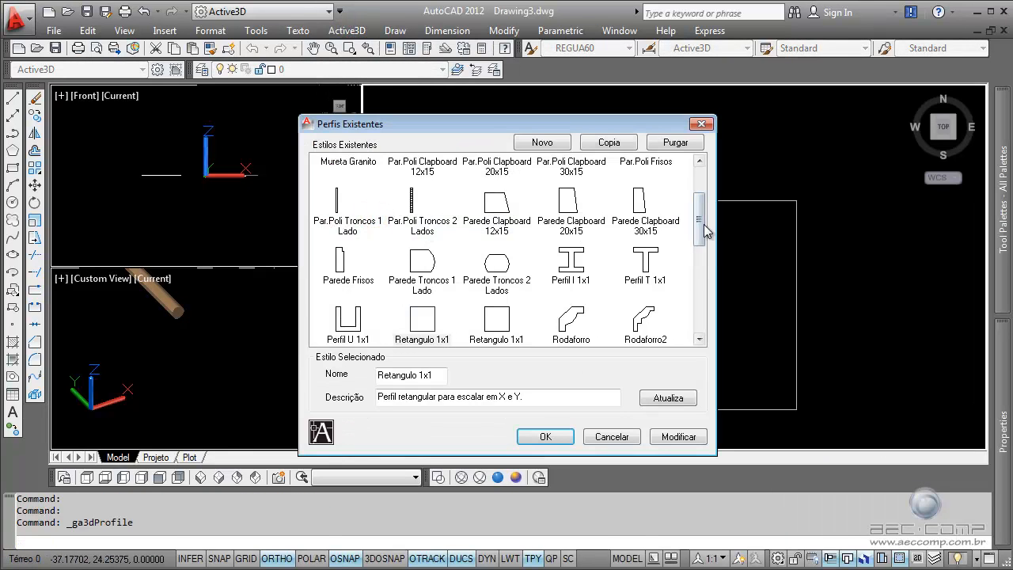
left_click_drag(702, 224, 705, 187)
left_click(568, 179)
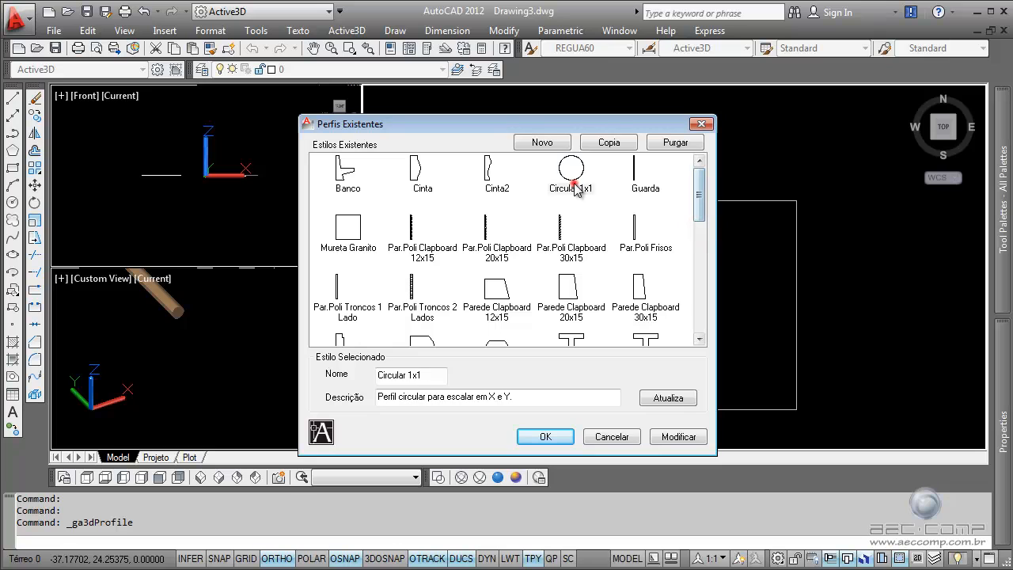
left_click(608, 143)
Name the copied profile Corrimão Circular, use the same text as its description, update it and accept the profile library changes.
left_click_drag(429, 376, 317, 380)
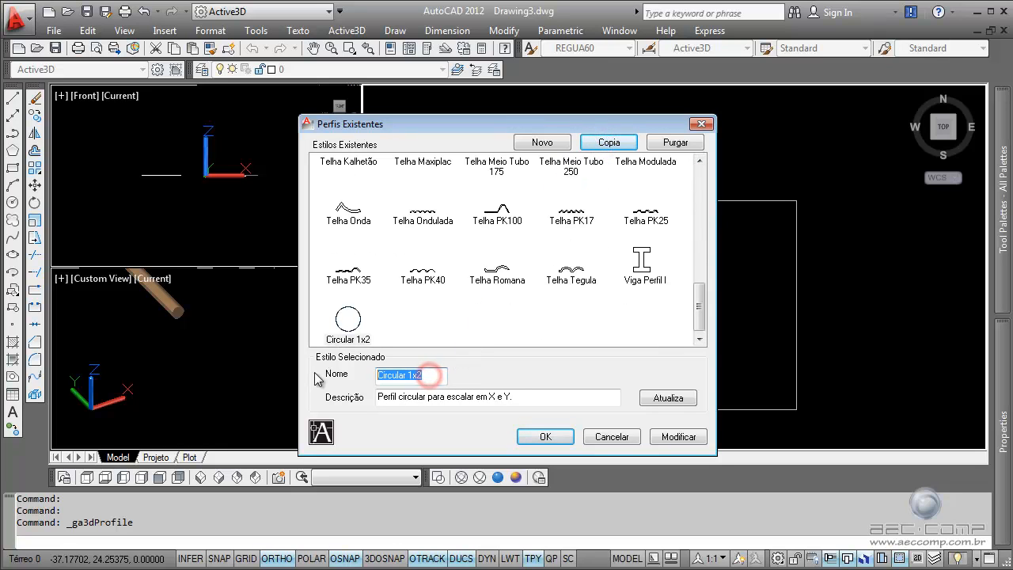
type("Corrimão")
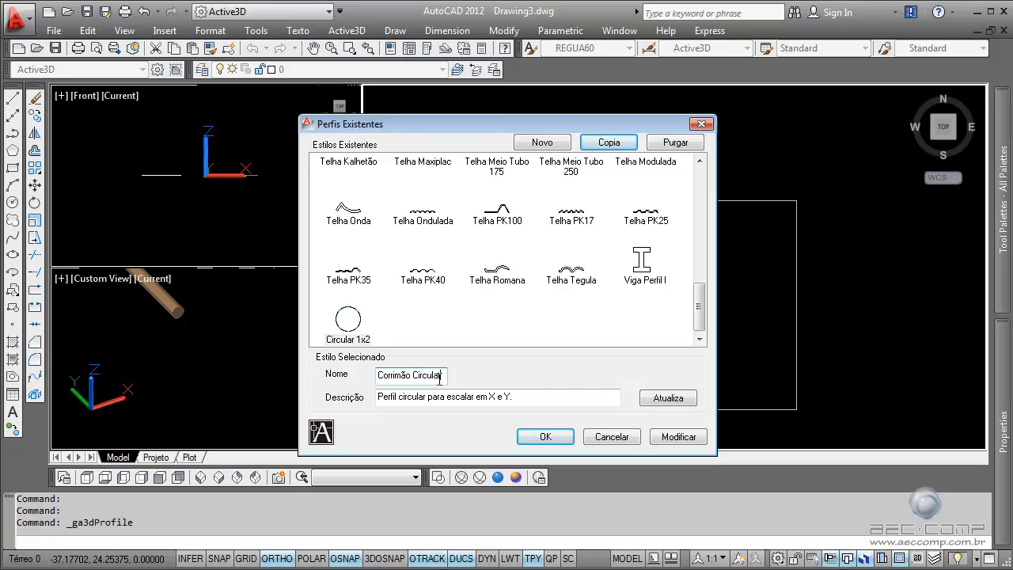
left_click_drag(440, 378, 340, 383)
left_click_drag(528, 395, 304, 389)
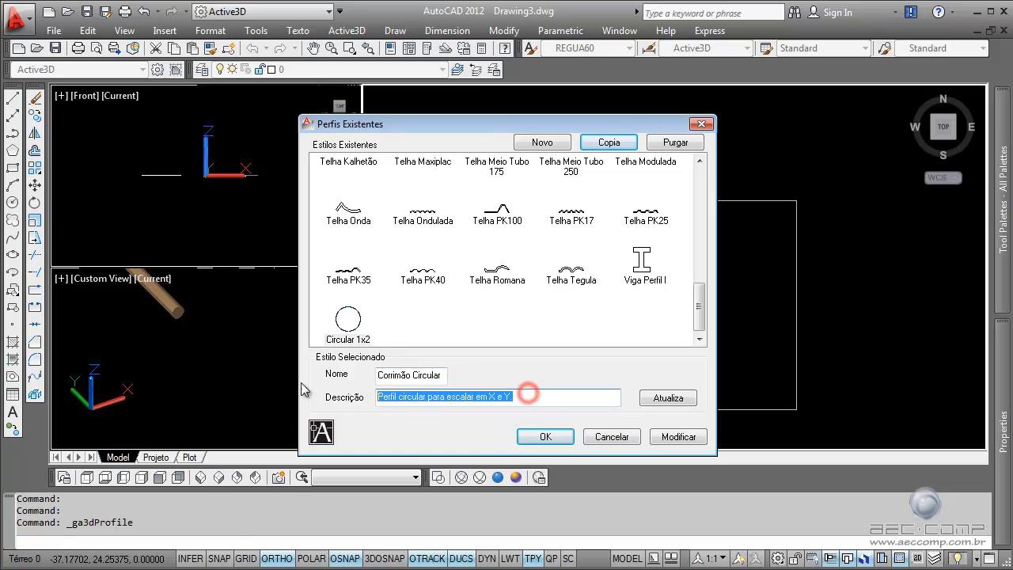
key("ctrl+v")
left_click(680, 399)
left_click(562, 437)
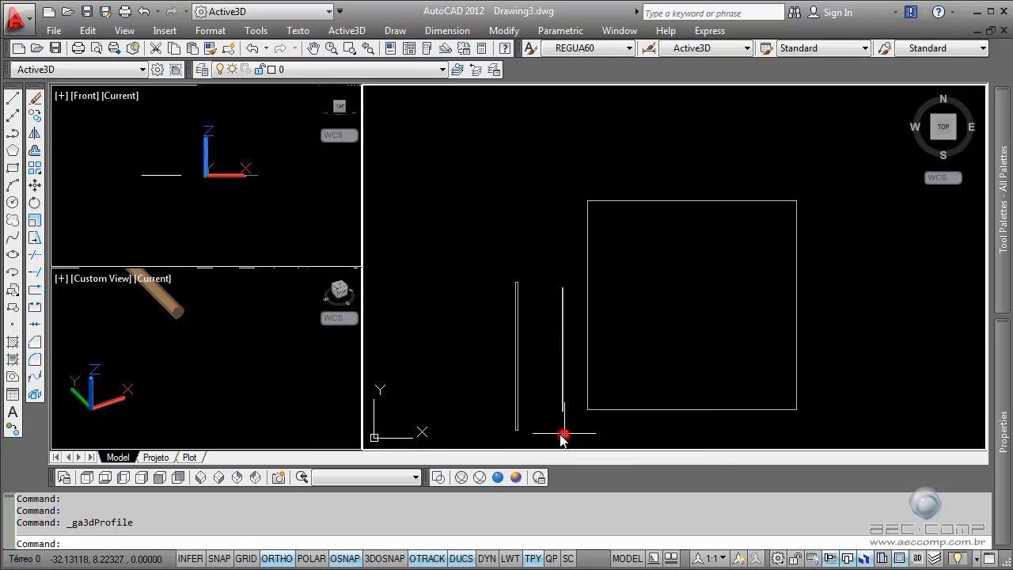
Assign the Corrimão Circular profile and the ACO ESCOVADO material to the handrail.
left_click(179, 325)
left_click(174, 315)
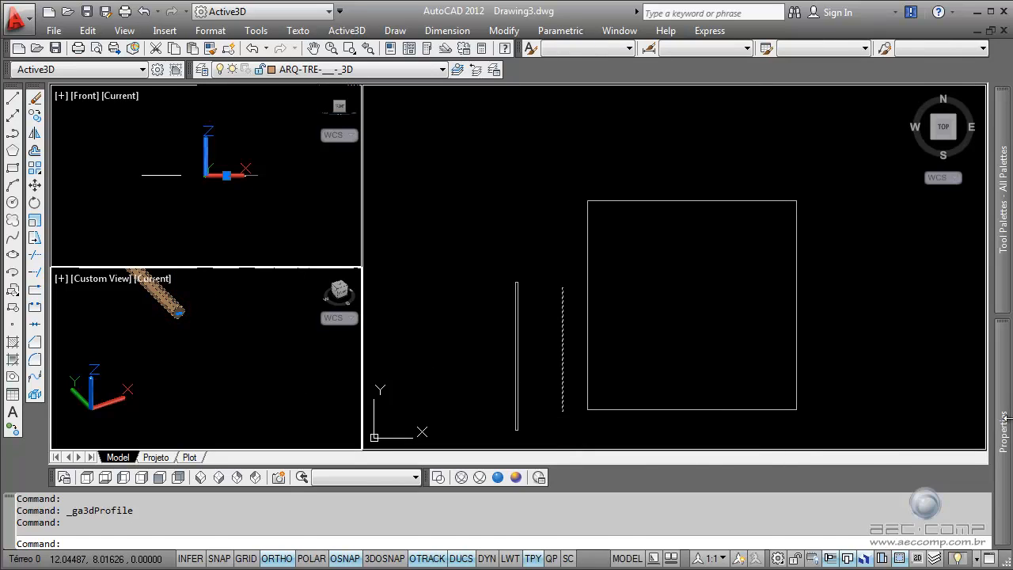
mouse_move(1005, 423)
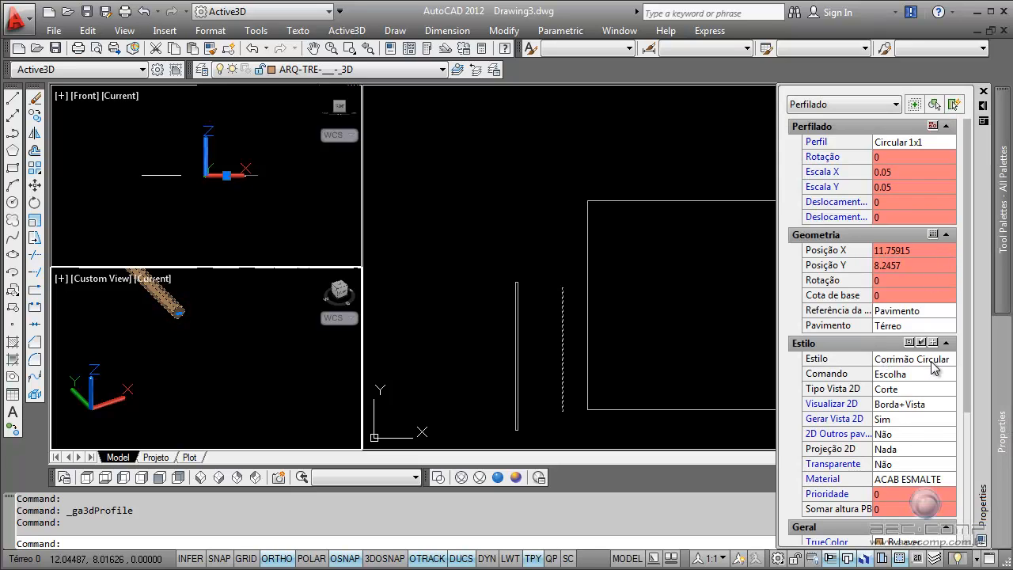
left_click(929, 140)
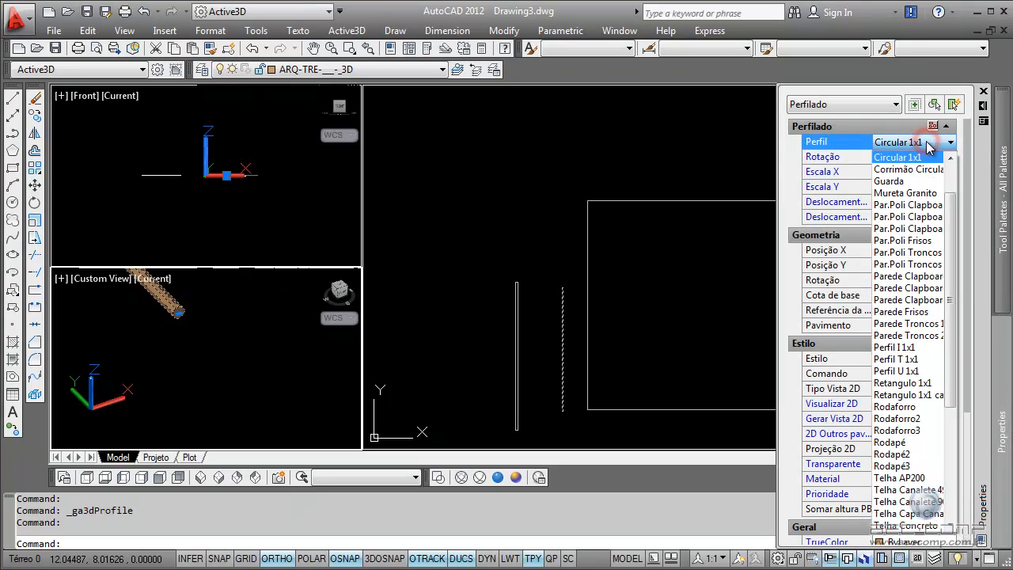
left_click(915, 165)
left_click(914, 478)
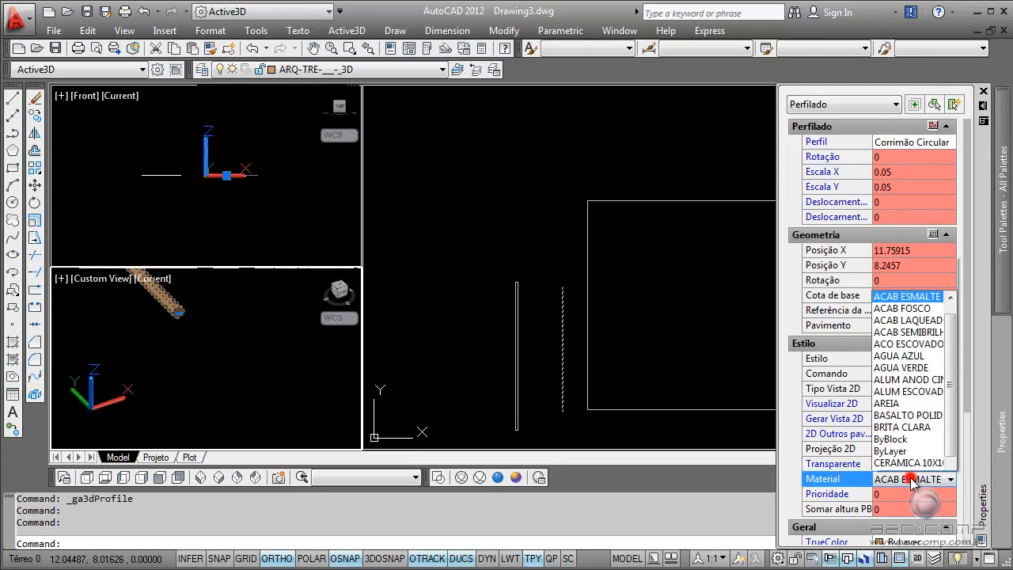
left_click(908, 142)
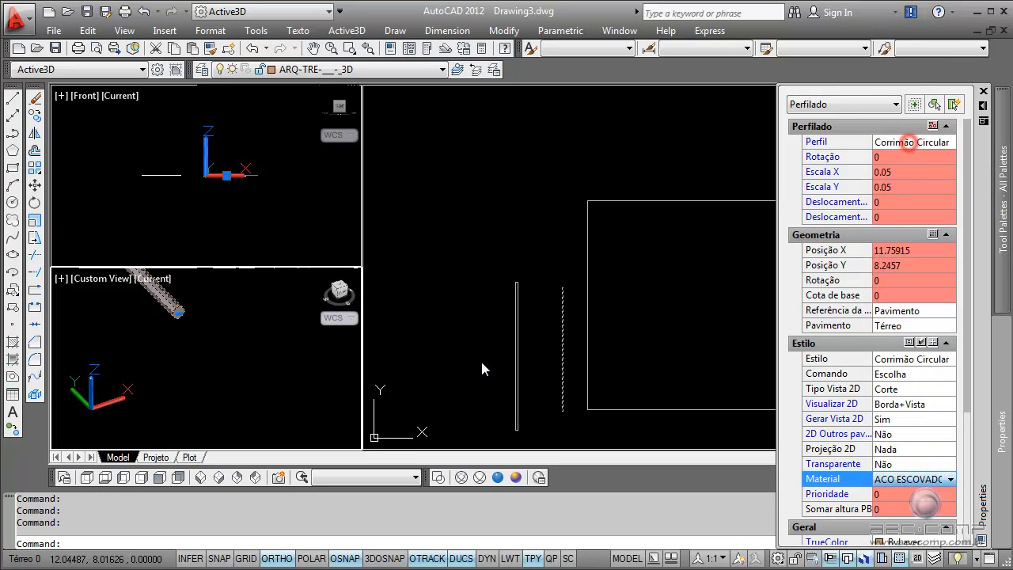
Set the handrail's Escala X and Escala Y to 0.1 and deselect it.
mouse_move(1008, 474)
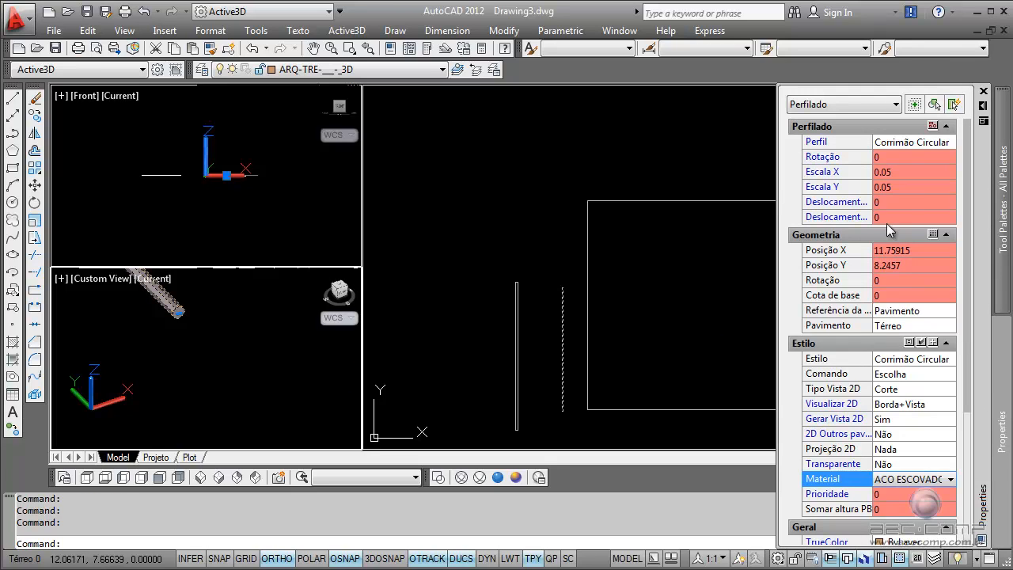
double_click(905, 171)
type(".")
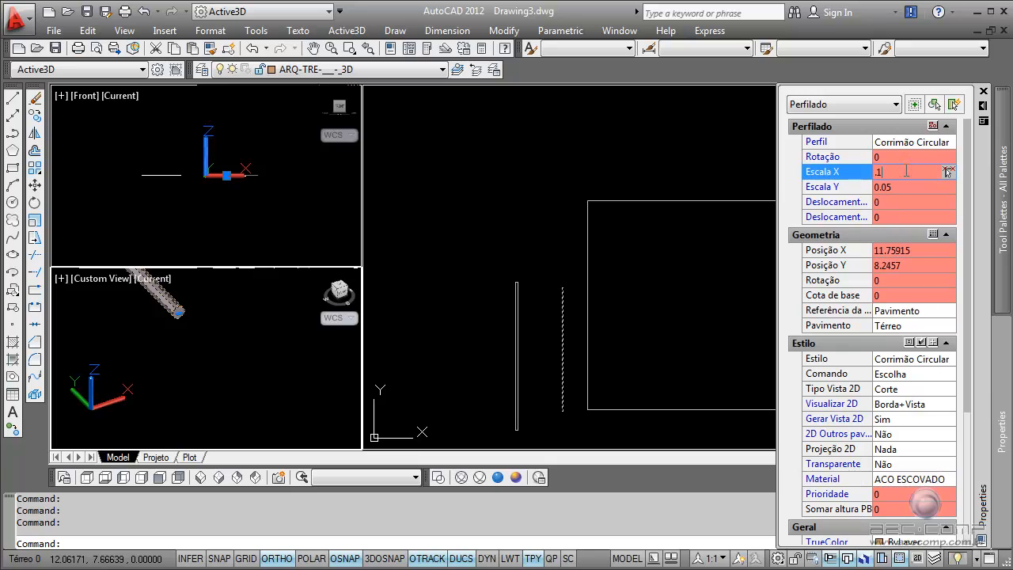
type("1")
key("Return")
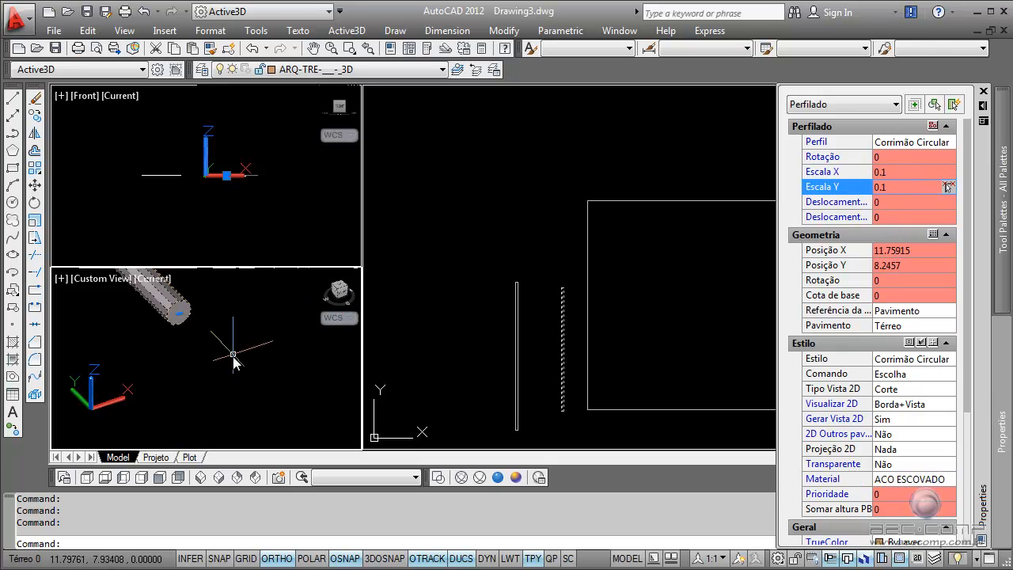
key("Escape")
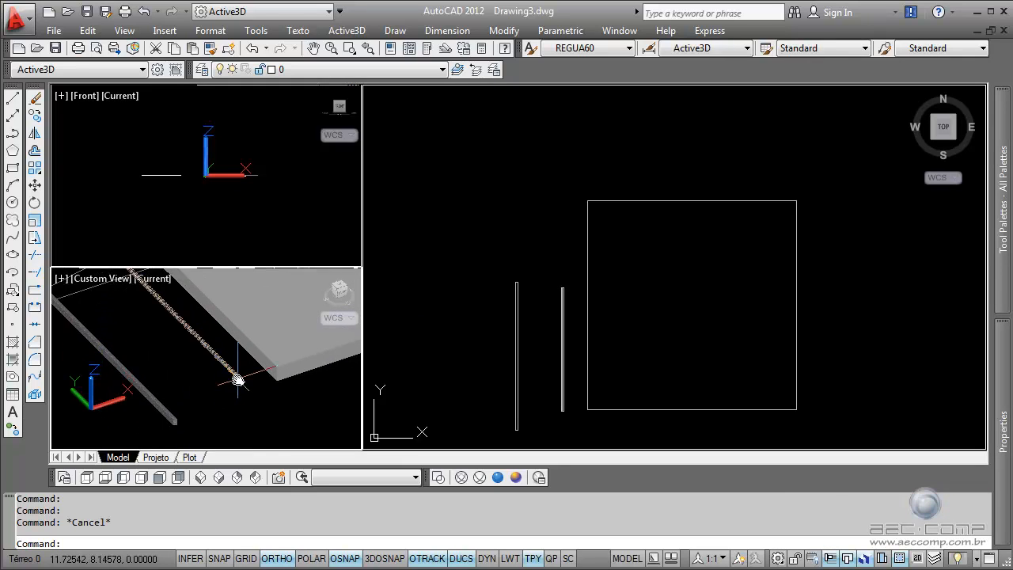
Start the Conectar command in the 3D viewport with the granite curb as the object to connect and the slab as its base.
scroll(238, 380, "down", 3)
scroll(272, 378, "down", 4)
middle_click_drag(271, 378, 205, 401)
scroll(161, 387, "up", 2)
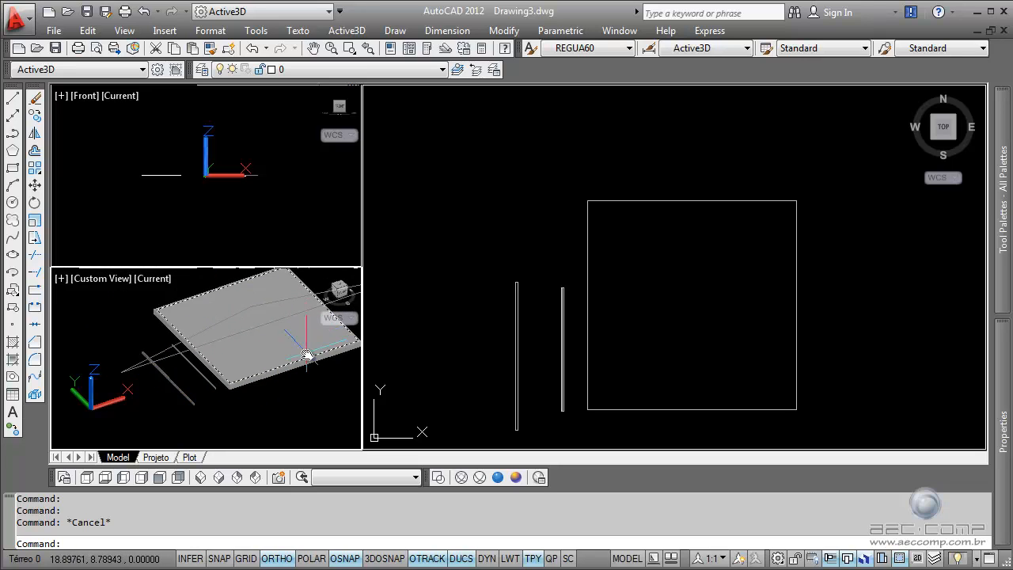
middle_click_drag(306, 353, 247, 362)
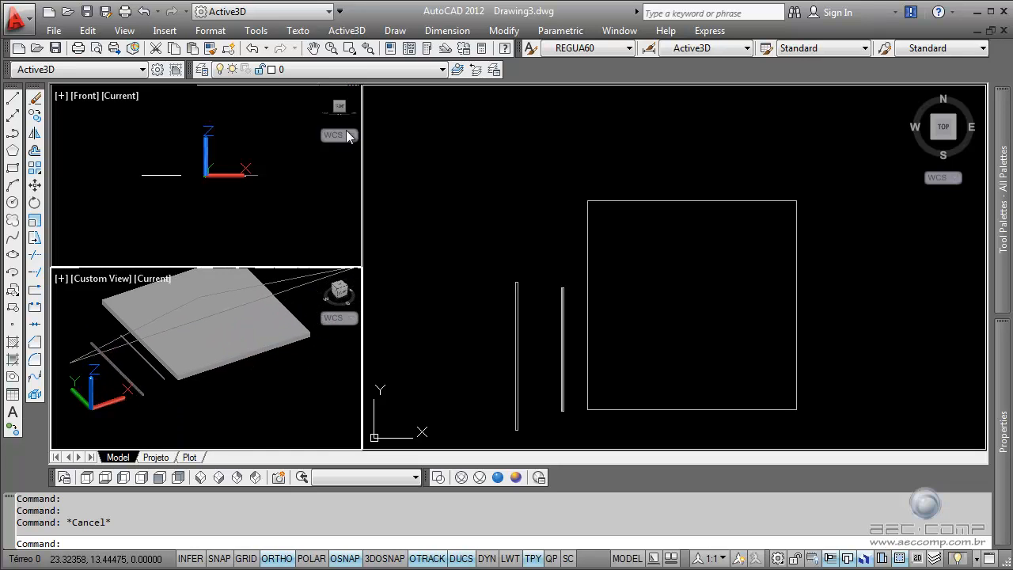
left_click(349, 31)
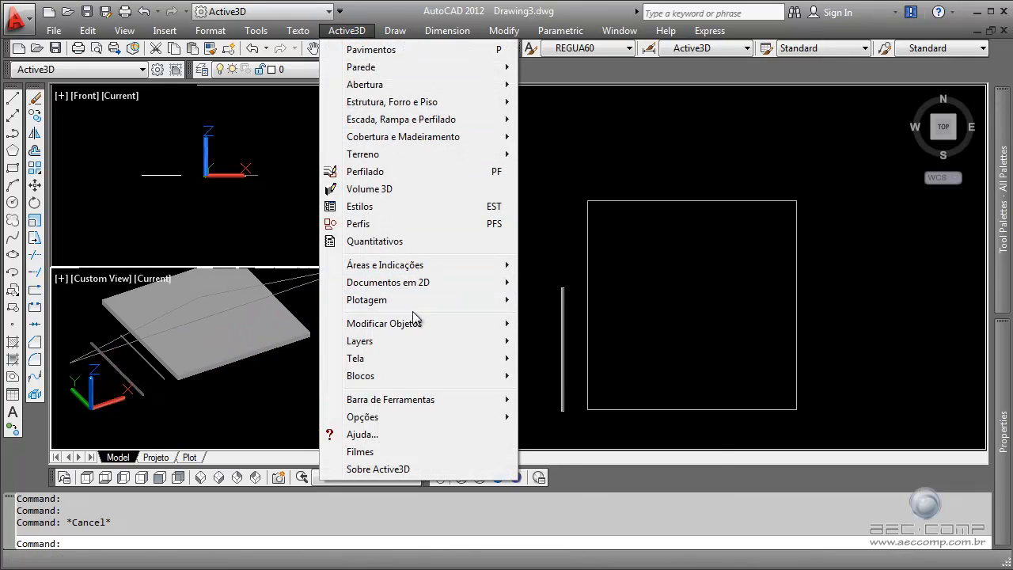
mouse_move(404, 325)
mouse_move(573, 394)
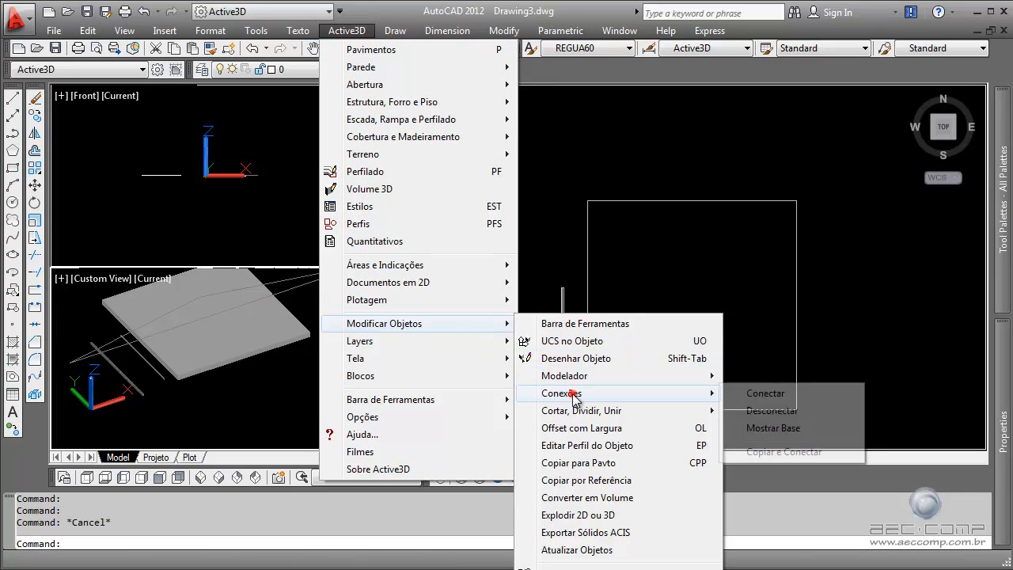
left_click(766, 394)
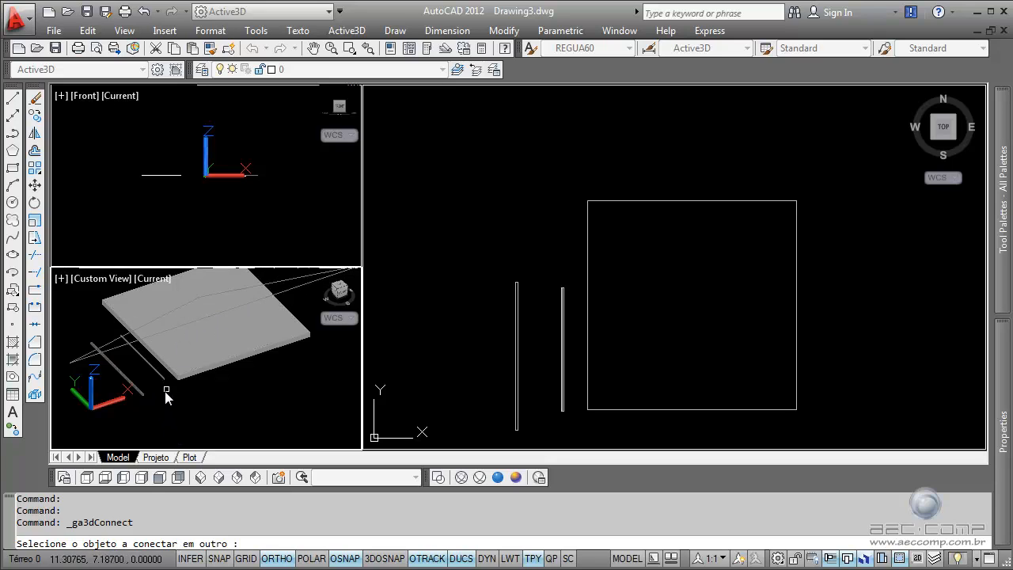
left_click(130, 380)
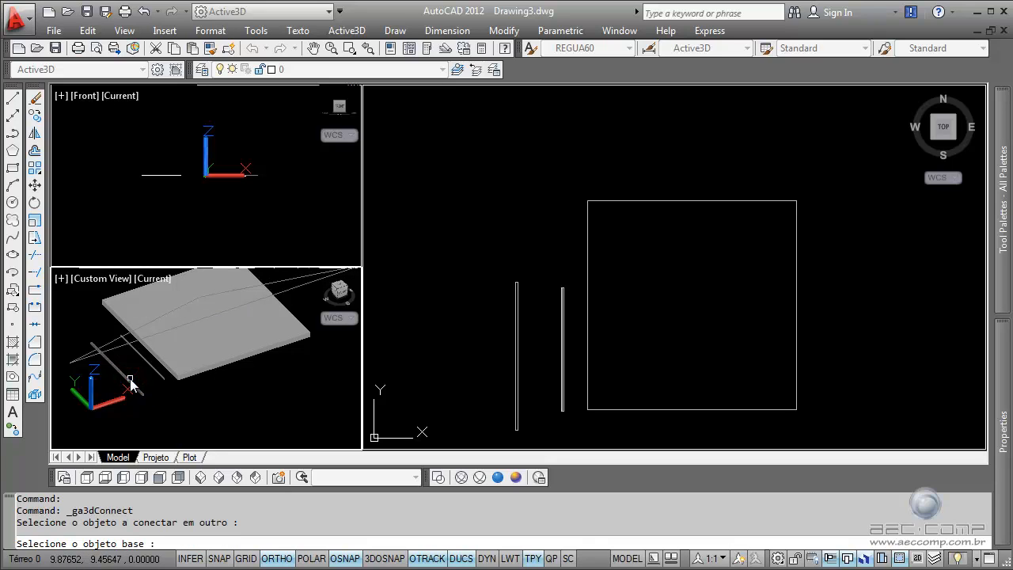
left_click(207, 345)
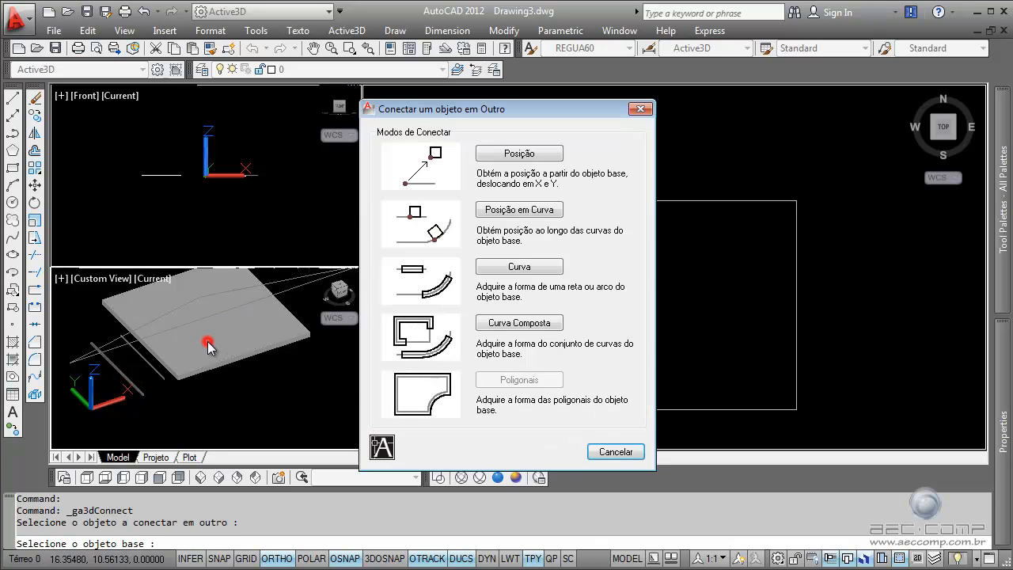
Connect the curb to the slab as Curva Composta, aligned horizontally to Eixo and vertically to Acima da base.
left_click(522, 327)
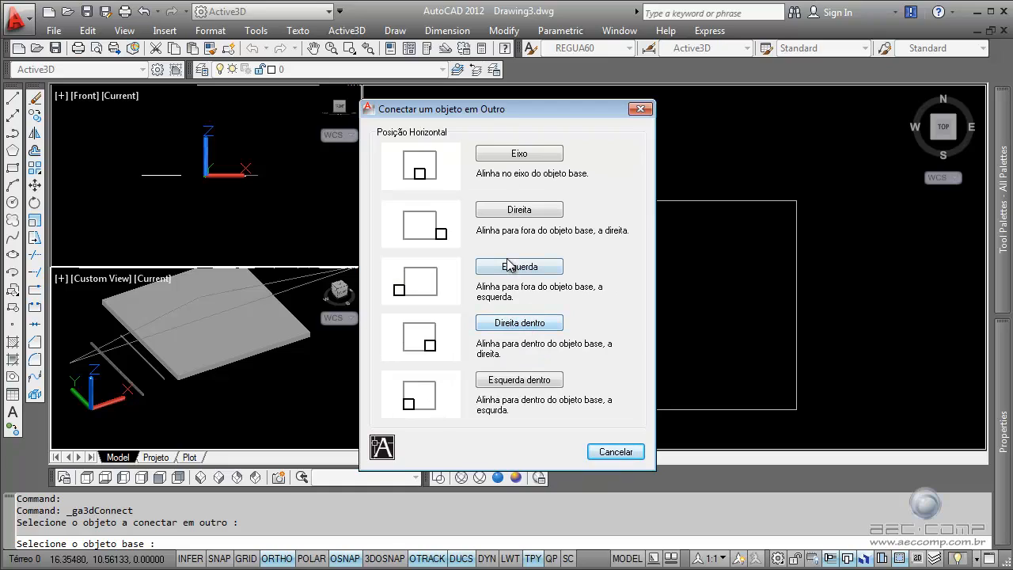
left_click(515, 158)
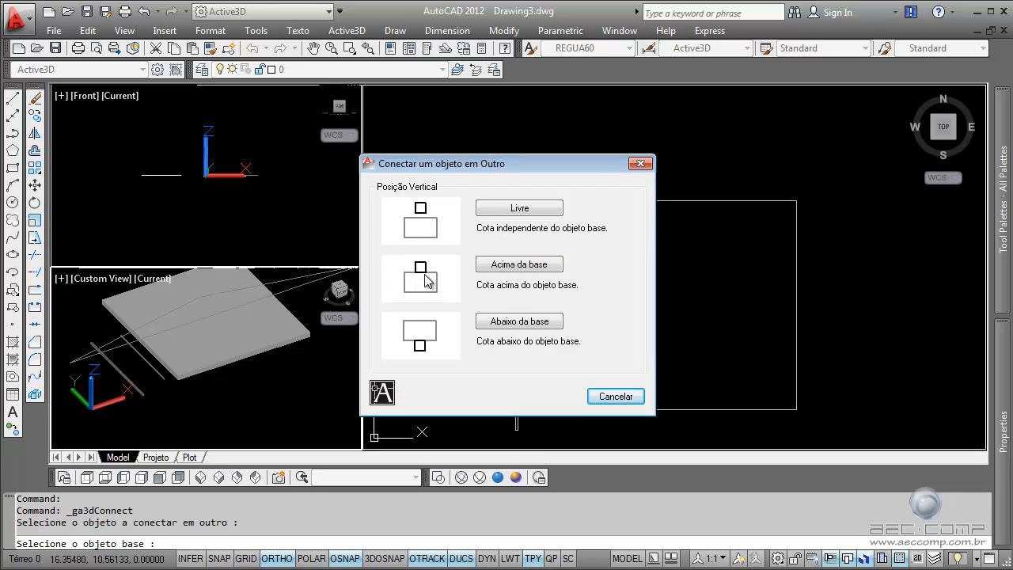
left_click(506, 268)
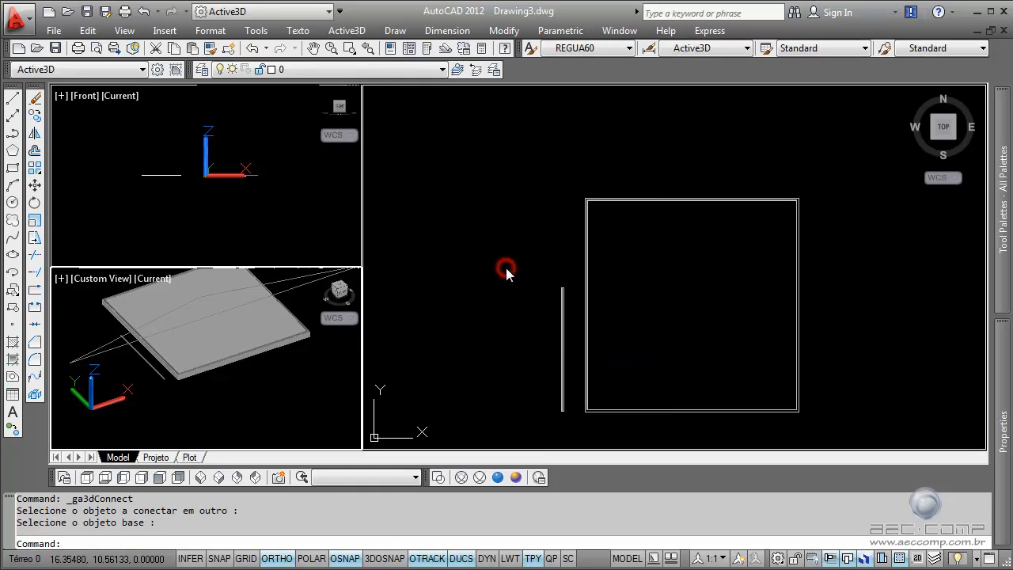
scroll(676, 302, "down", 3)
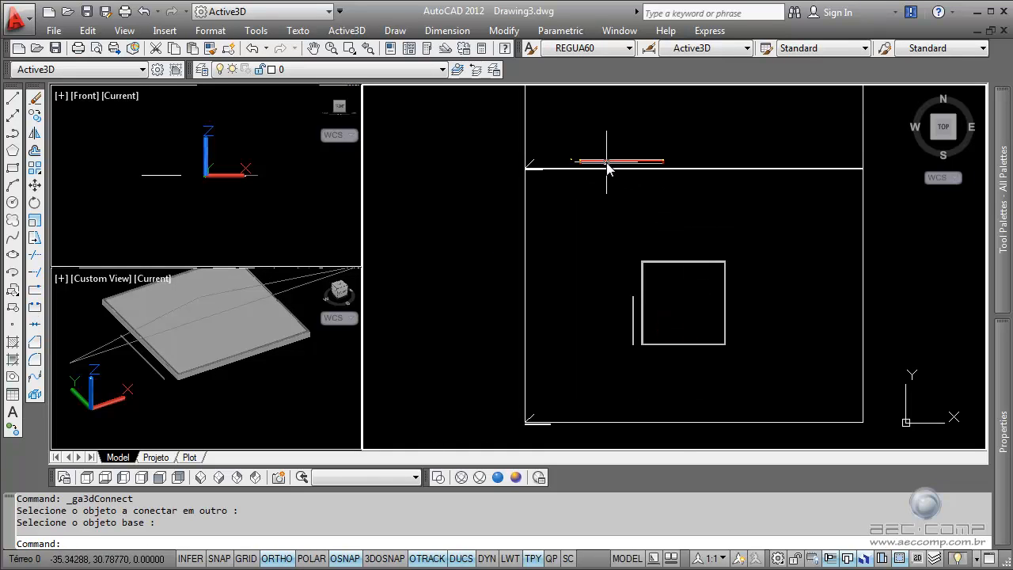
scroll(585, 164, "up", 10)
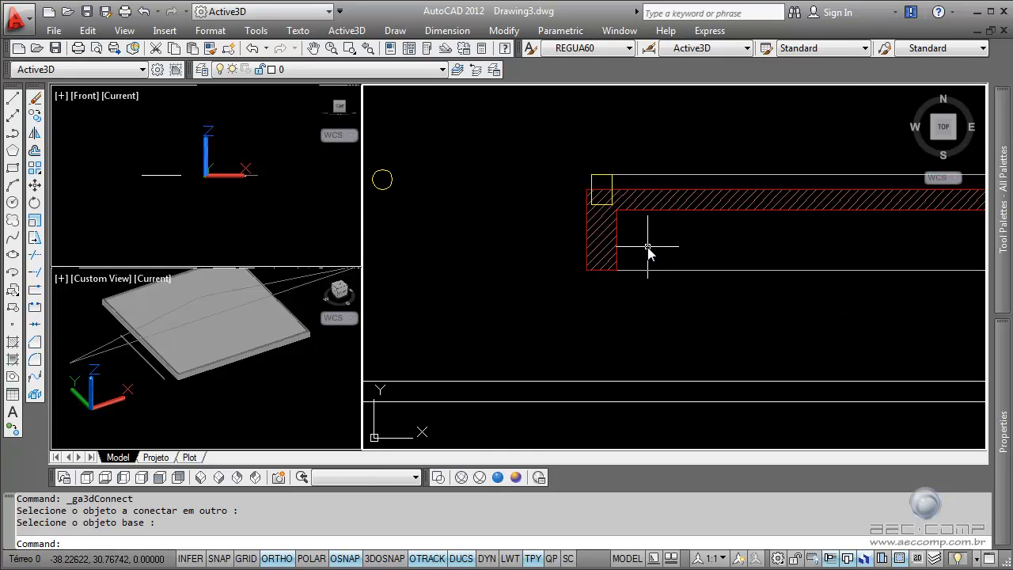
Examine how the connected granite curb sits on the slab at both ends of the section drawing.
scroll(572, 183, "down", 2)
middle_click_drag(580, 196, 481, 281)
scroll(527, 237, "up", 3)
left_click(530, 212)
scroll(586, 221, "down", 4)
scroll(534, 276, "down", 3)
scroll(831, 285, "up", 4)
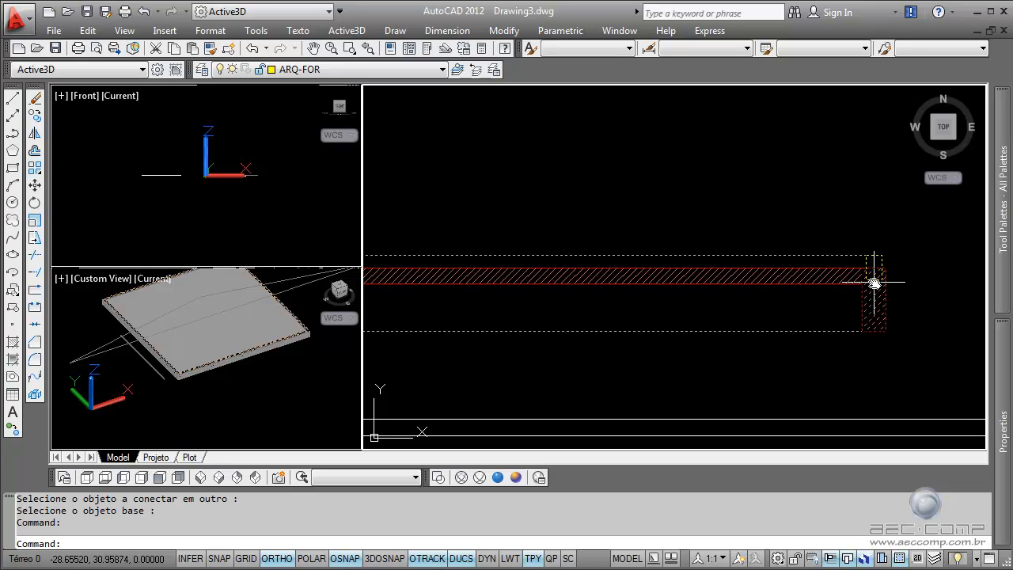
scroll(878, 273, "up", 4)
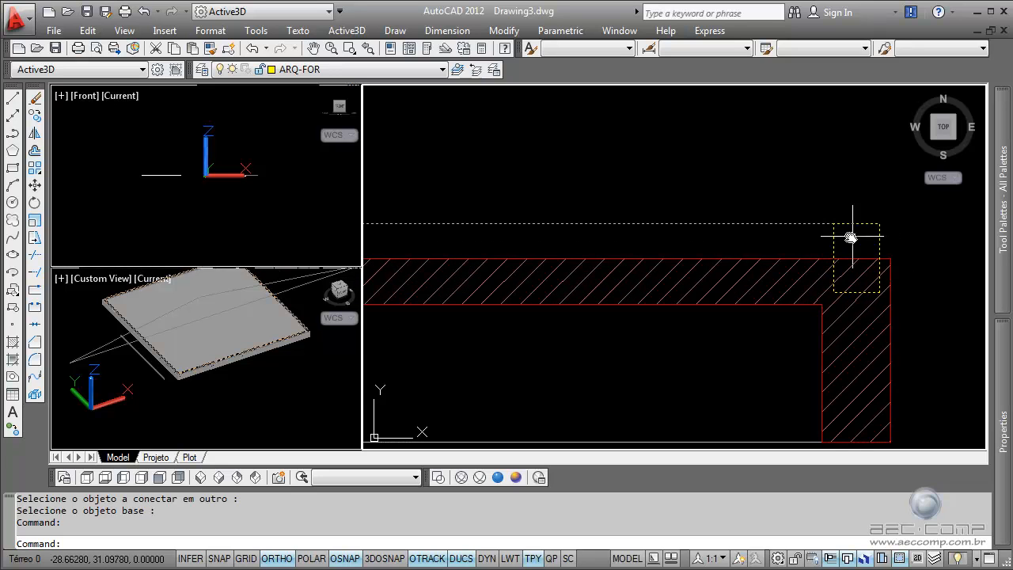
scroll(867, 248, "down", 3)
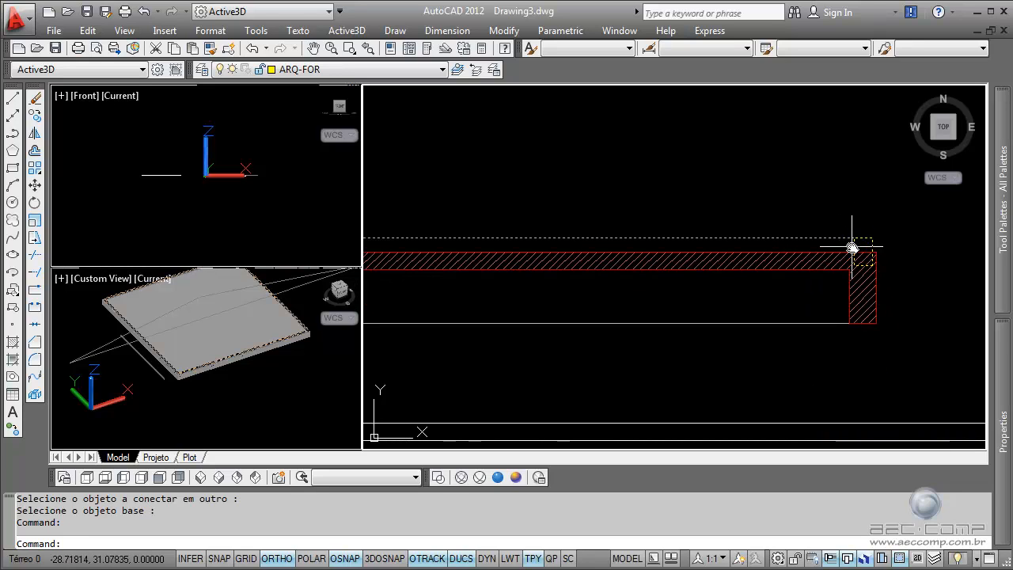
Measure the vertical distance from the curb's lower edge to the slab's top surface.
type("di")
key("Return")
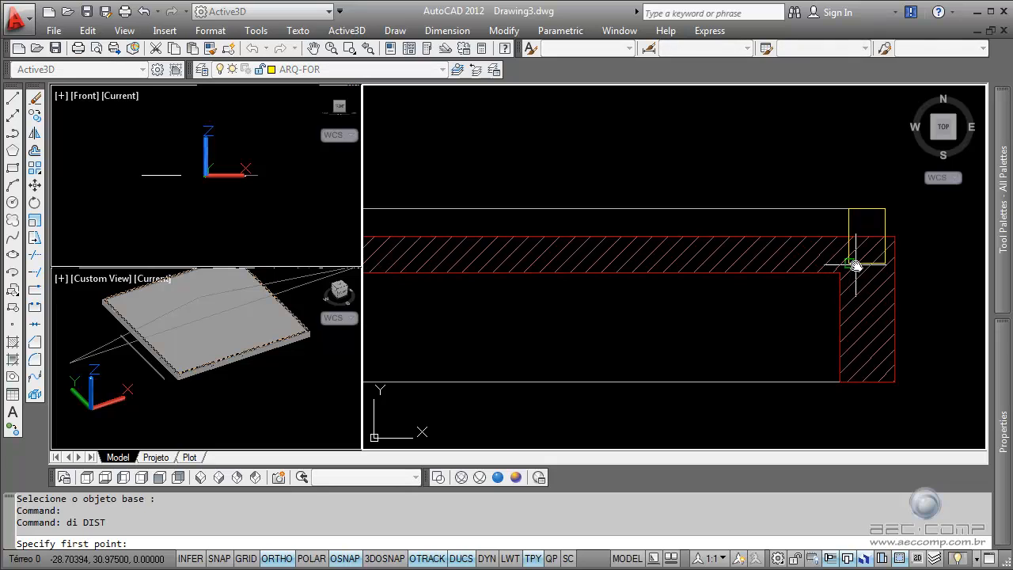
left_click(854, 265)
left_click(843, 231)
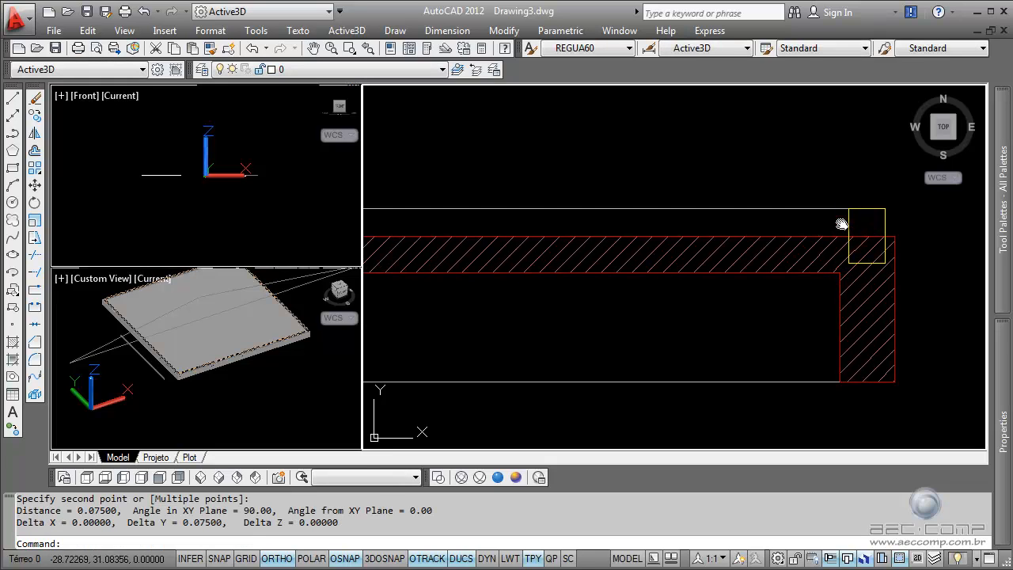
Set the granite curb's Cota de base to 0.075.
left_click(839, 208)
mouse_move(995, 401)
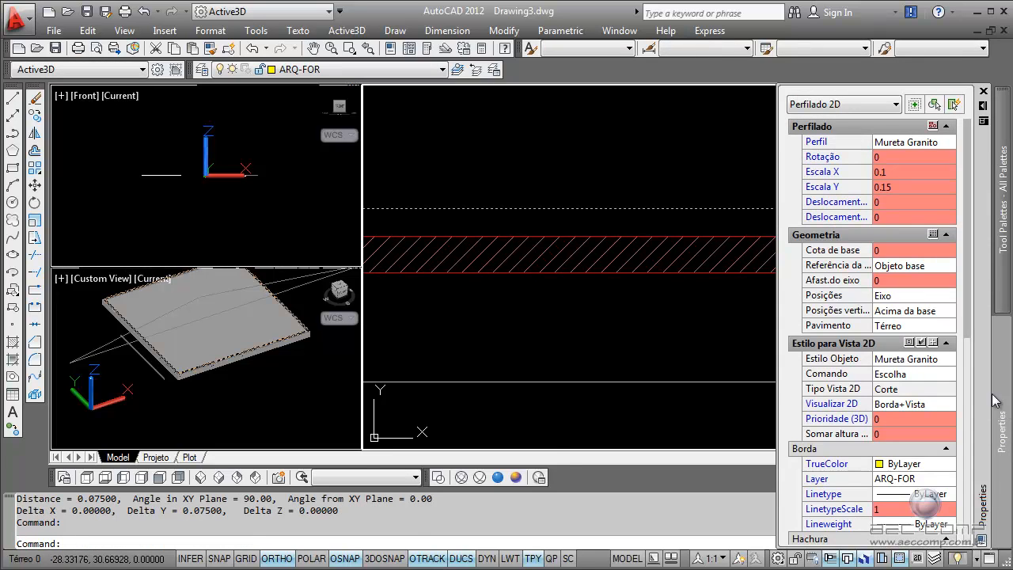
left_click(902, 252)
type(".")
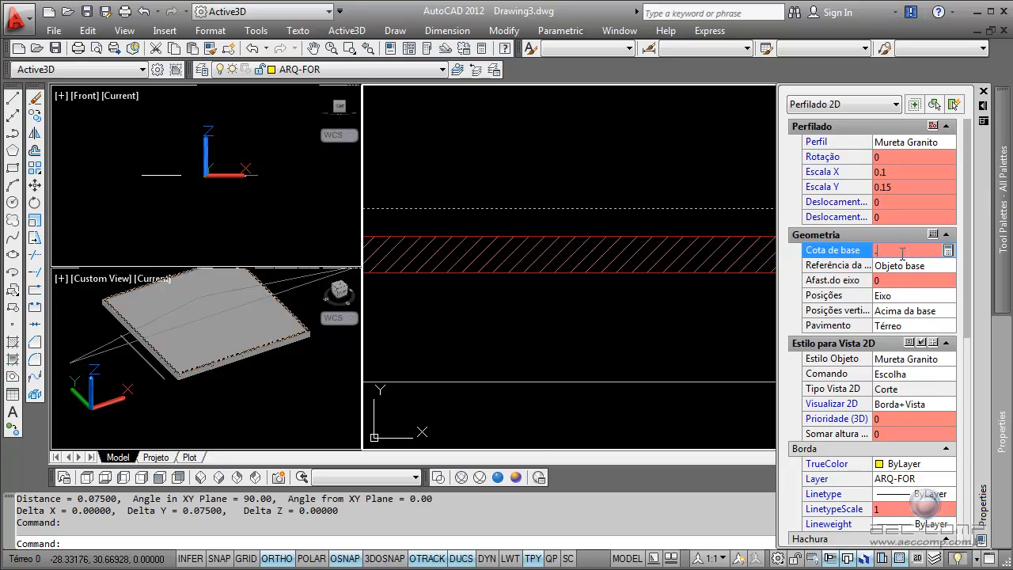
type("075")
key("Tab")
Deselect the curb and measure the horizontal gap between the slab's outer corner and the curb's outer face.
scroll(675, 259, "down", 2)
middle_click_drag(655, 258, 602, 265)
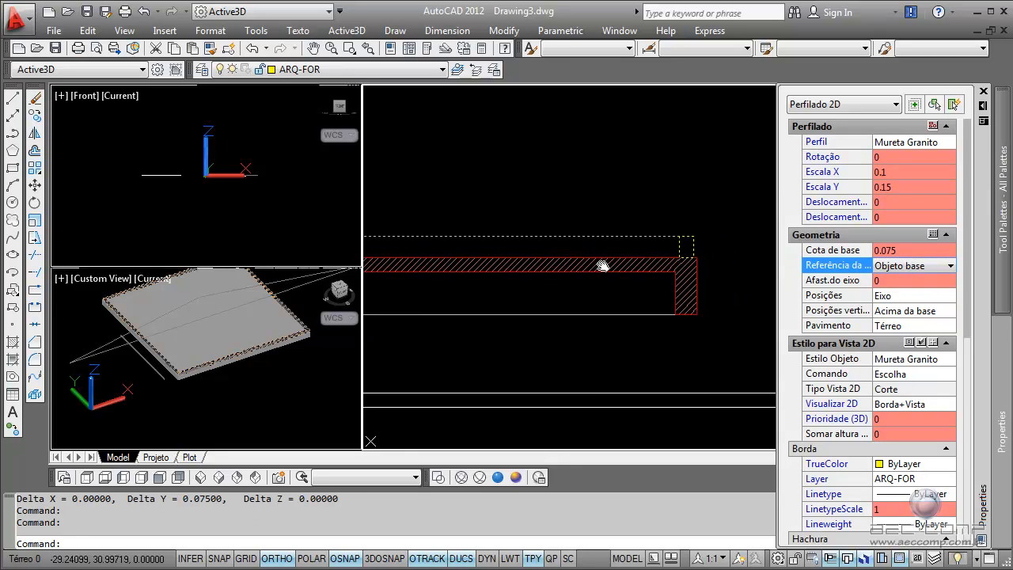
scroll(690, 259, "up", 3)
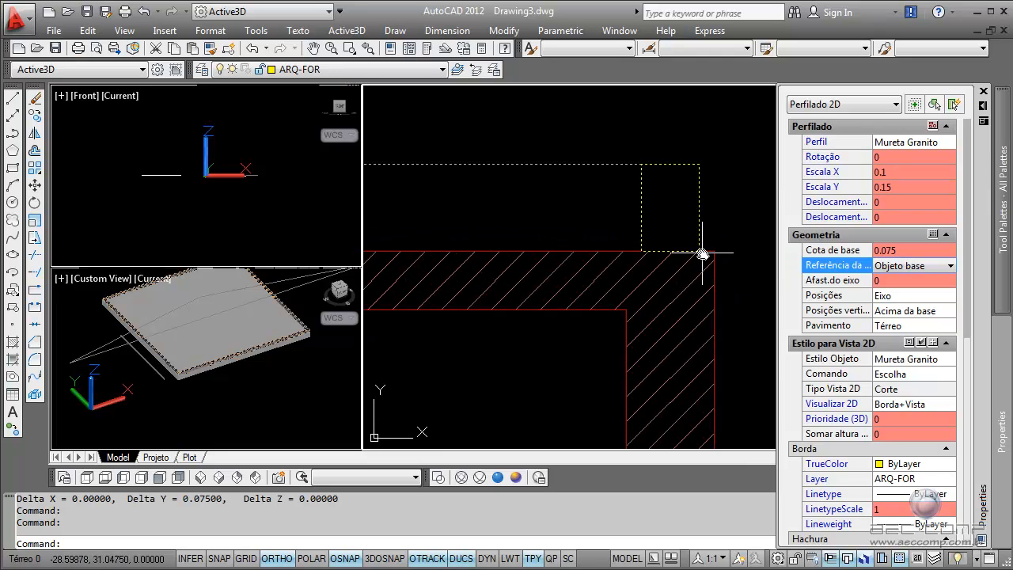
key("Escape")
type("d")
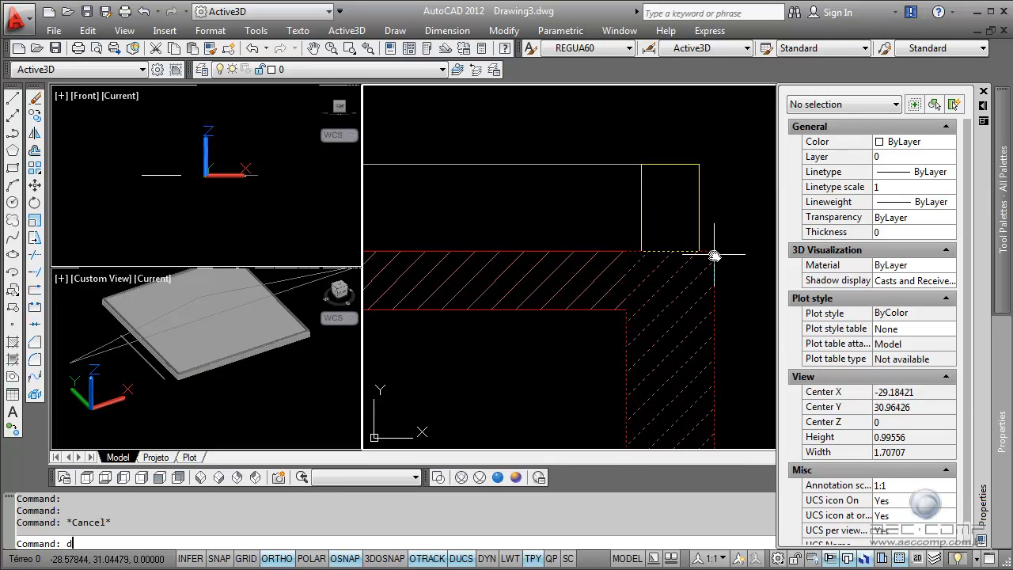
type("i")
key("Return")
left_click(710, 254)
left_click(700, 254)
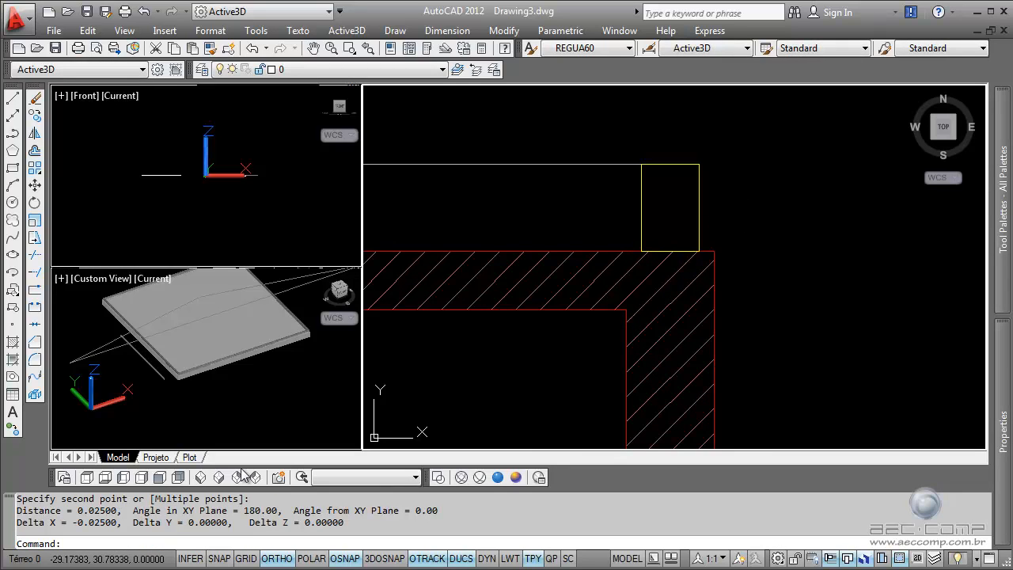
Set the granite curb's Afast.do eixo to -0.025 and deselect it.
left_click(643, 228)
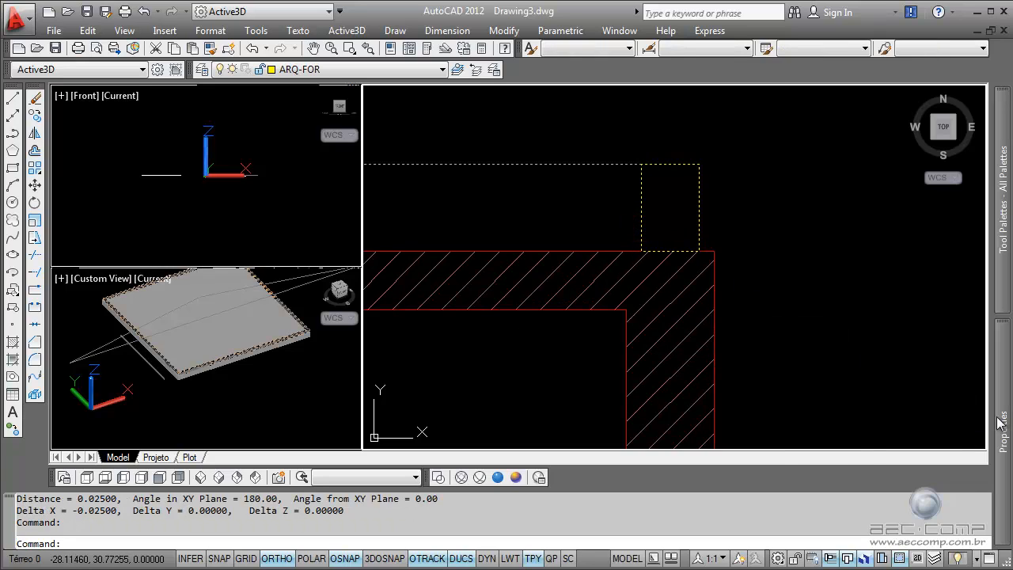
mouse_move(1001, 423)
left_click(900, 283)
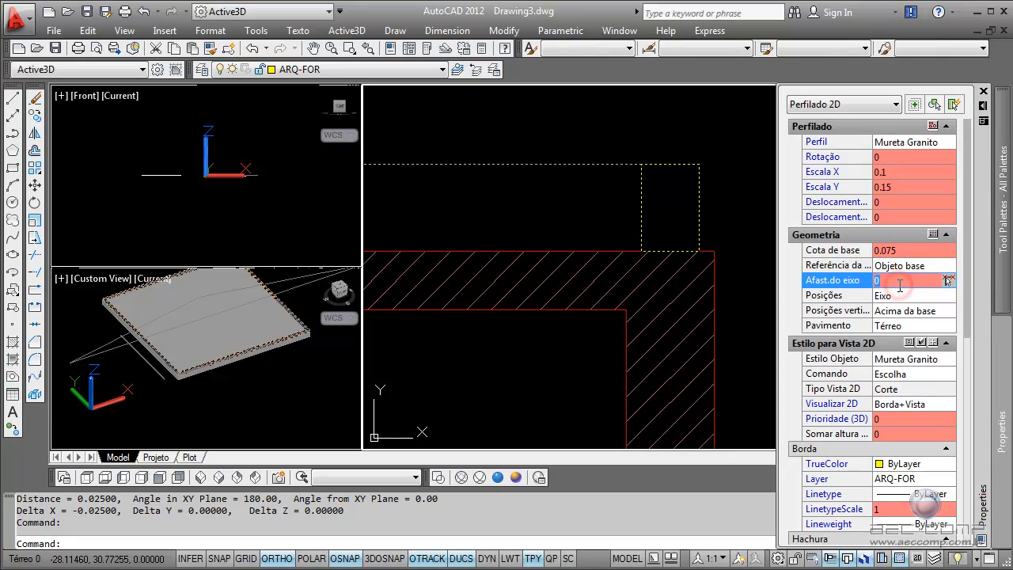
type("-0.025")
left_click(902, 292)
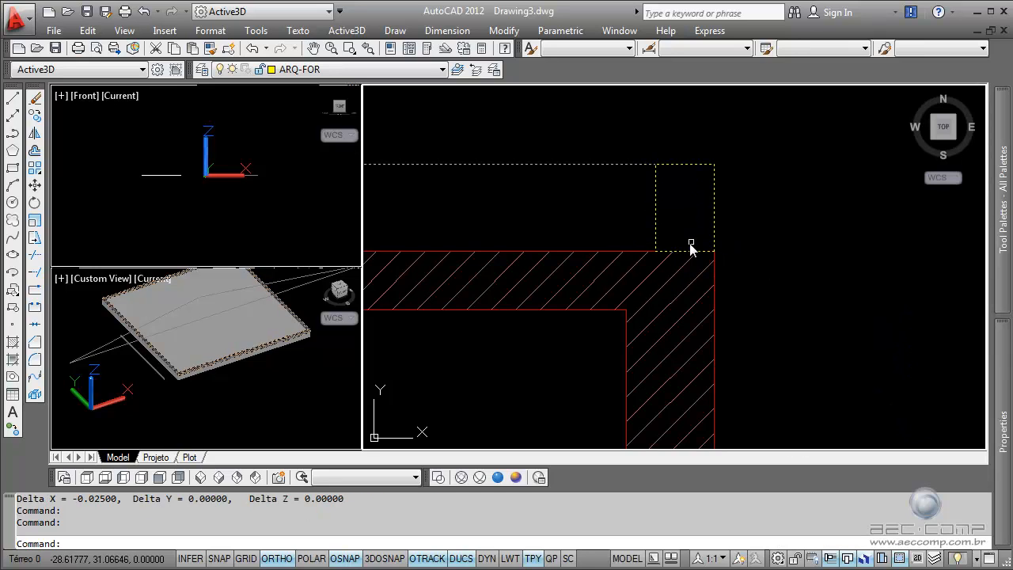
scroll(756, 253, "down", 4)
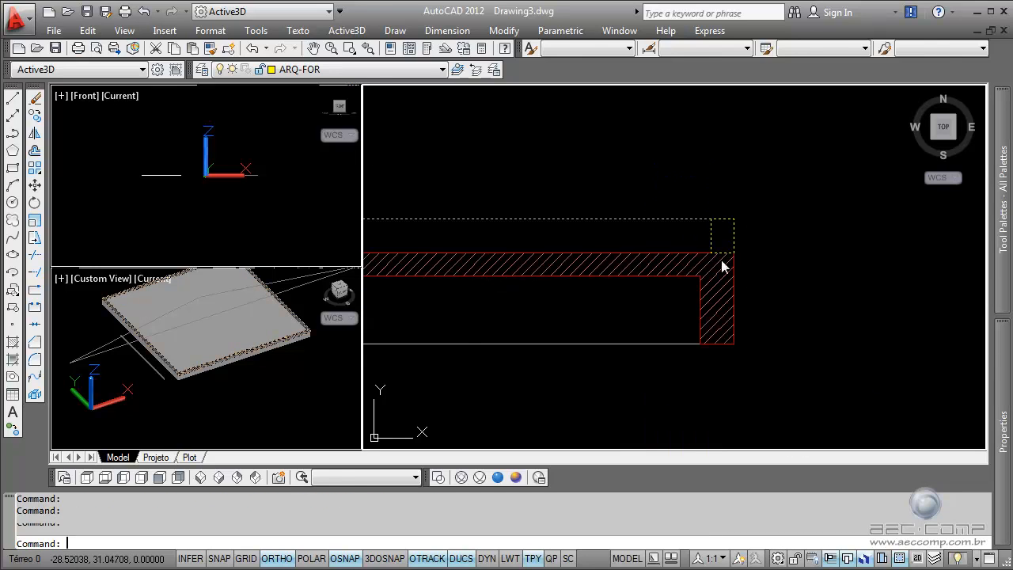
key("Escape")
Start the Conectar command in the 3D viewport with the circular handrail as the object to connect.
left_click(201, 382)
middle_click_drag(147, 396, 181, 351)
scroll(185, 423, "up", 6)
scroll(181, 353, "up", 2)
left_click(183, 358)
scroll(183, 366, "down", 2)
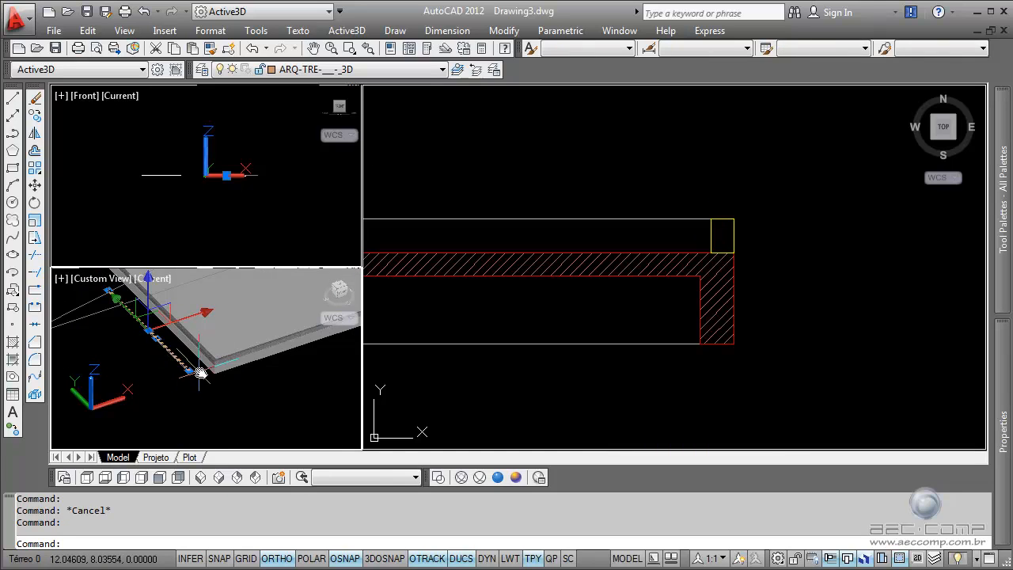
key("Escape")
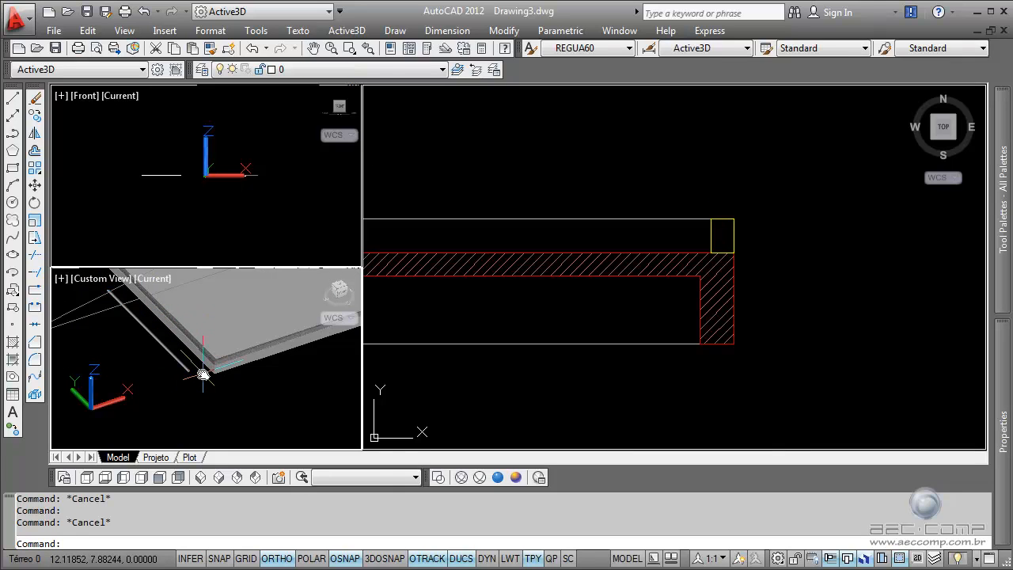
left_click(347, 30)
mouse_move(409, 323)
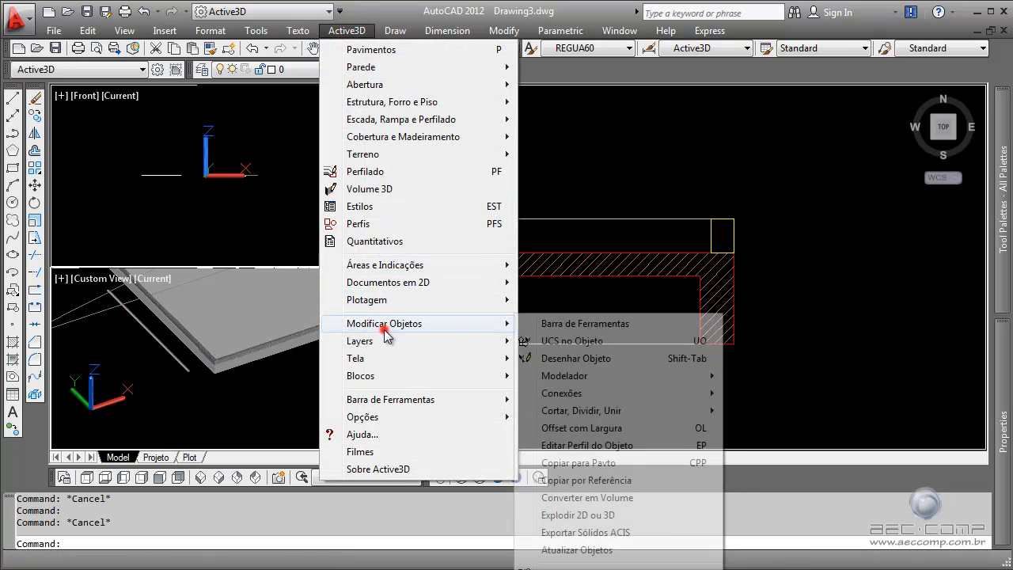
mouse_move(567, 395)
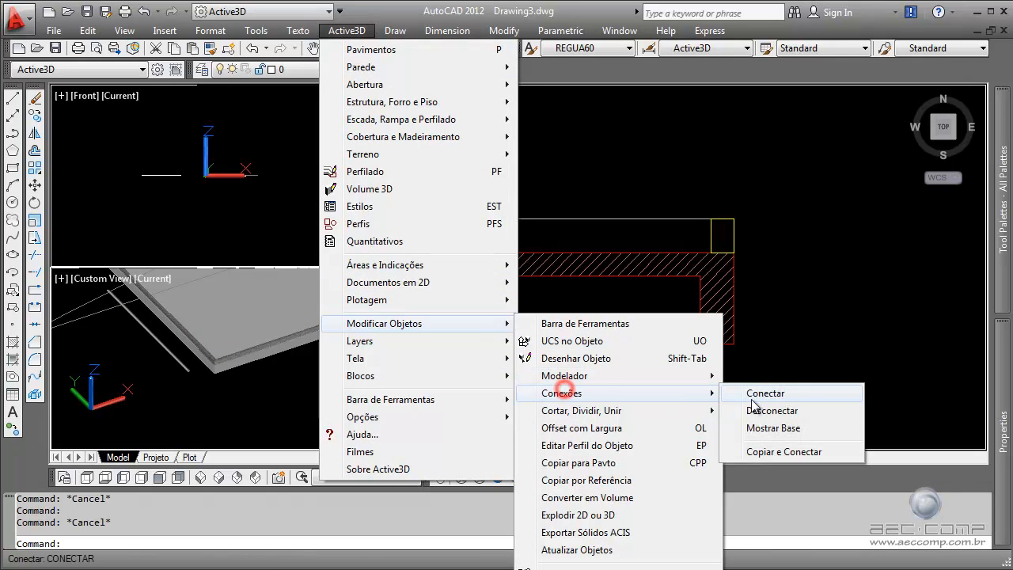
left_click(803, 395)
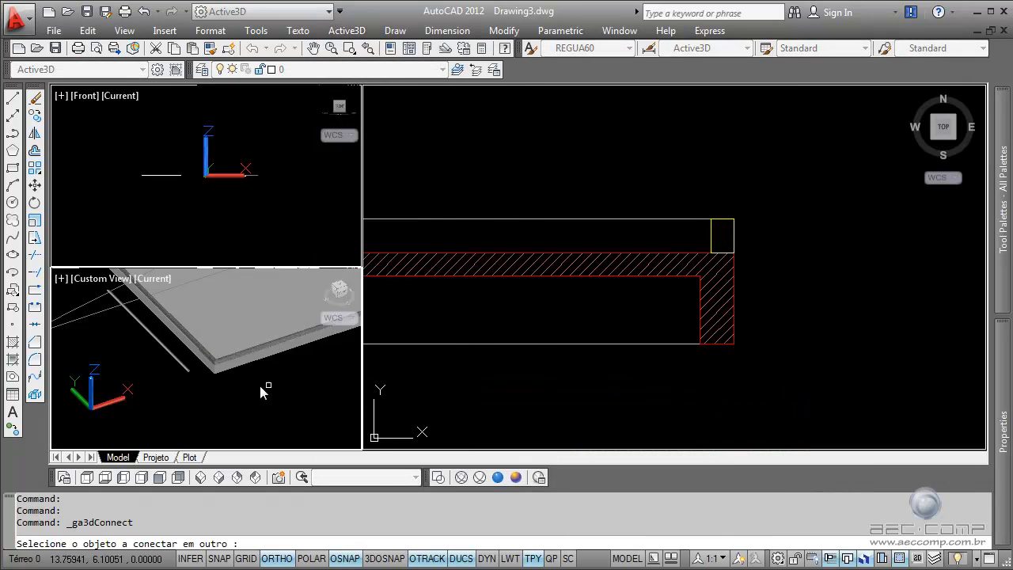
left_click(187, 374)
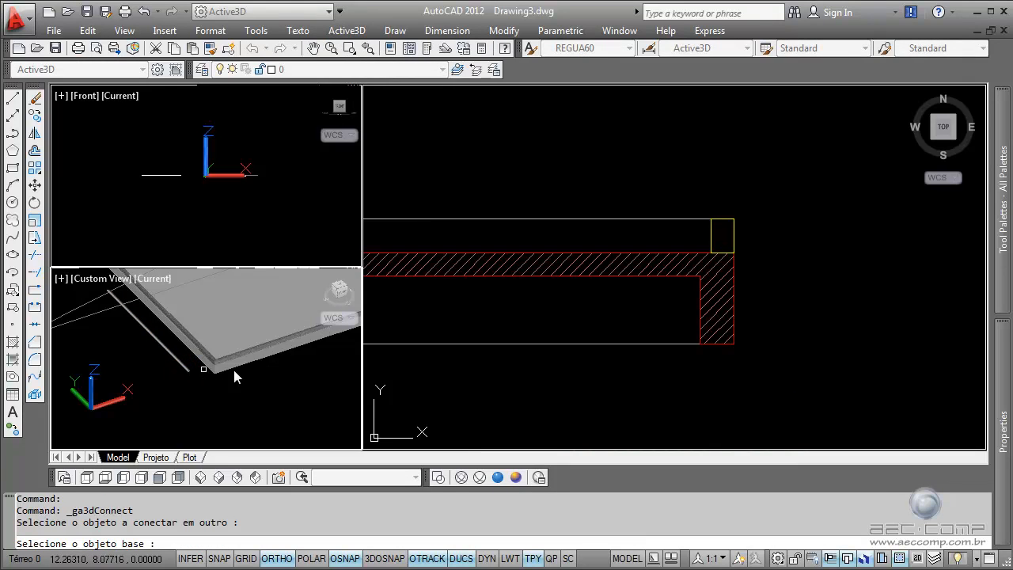
Connect the handrail to the slab as Curva Composta, aligned horizontally to Eixo and vertically to Acima da base.
mouse_move(545, 266)
middle_mouse_down()
mouse_move(645, 280)
mouse_move(713, 271)
middle_mouse_up()
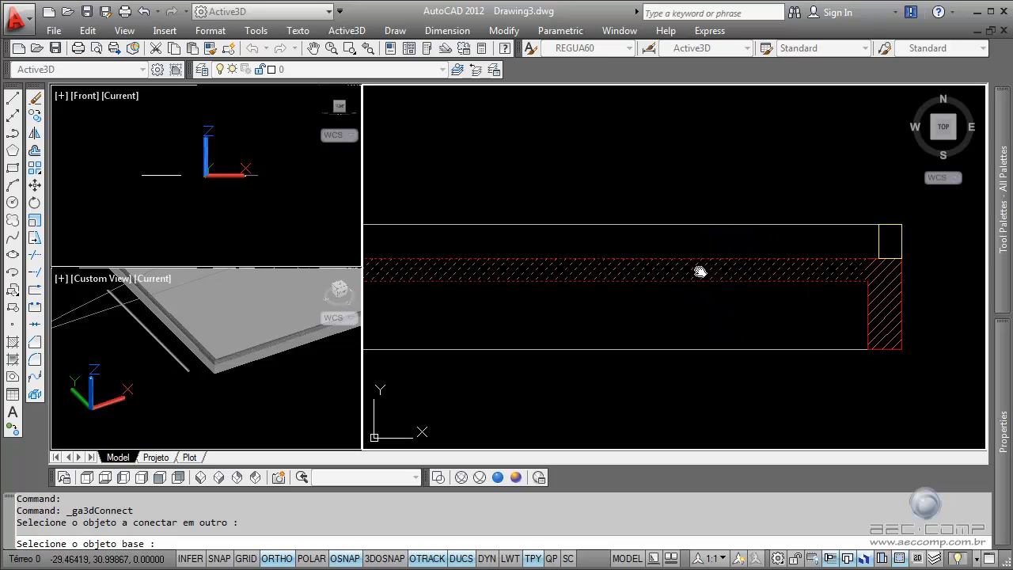
left_click(700, 272)
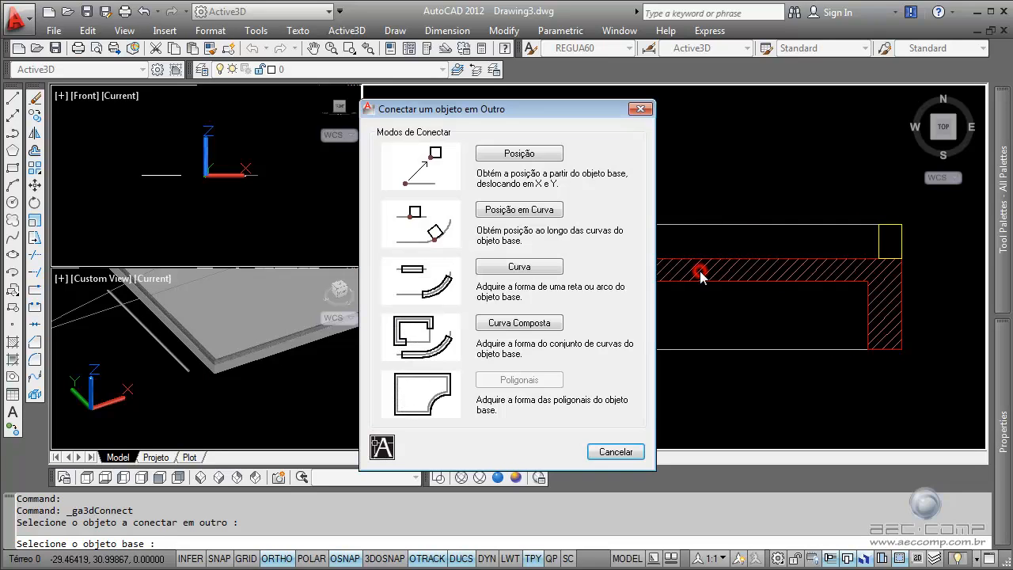
left_click(516, 325)
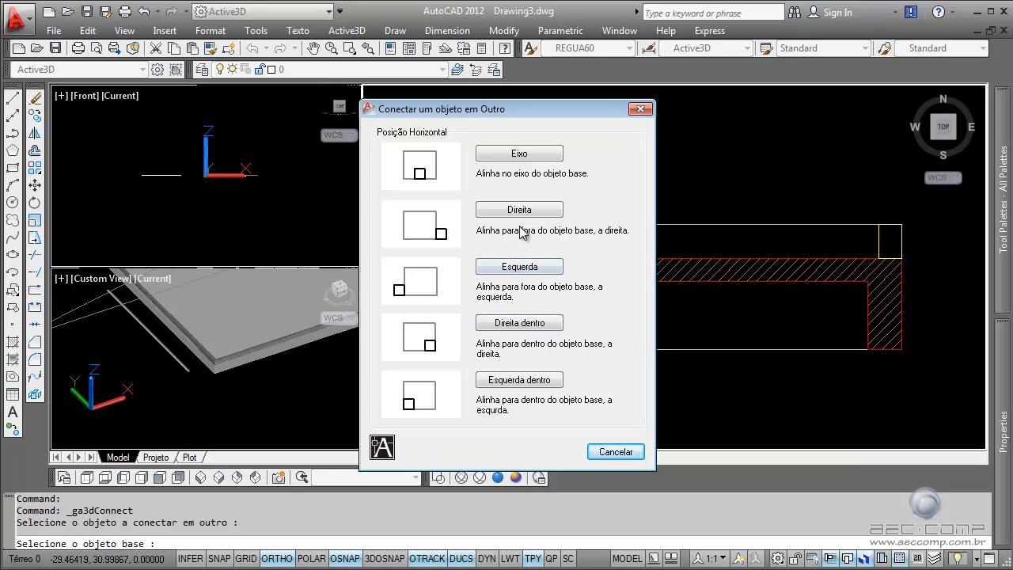
left_click(527, 154)
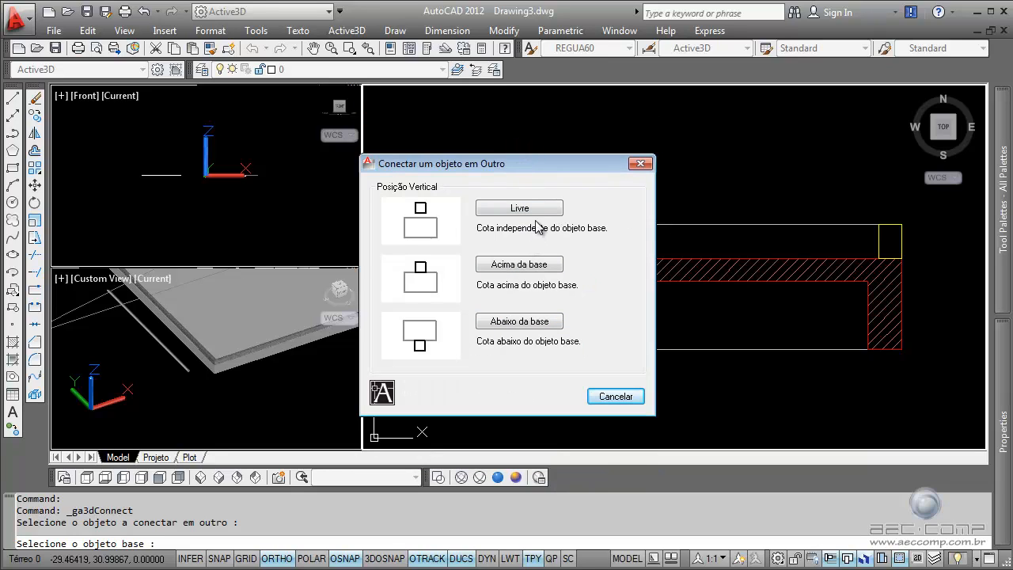
left_click(529, 266)
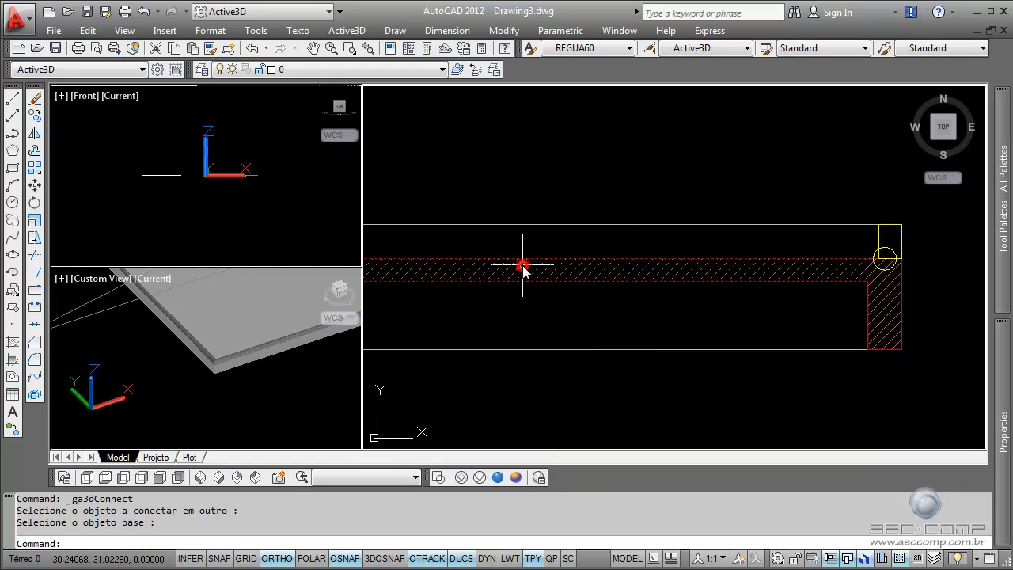
Raise the handrail well above the granite curb by changing its Cota de base, and deselect it.
scroll(885, 257, "up", 3)
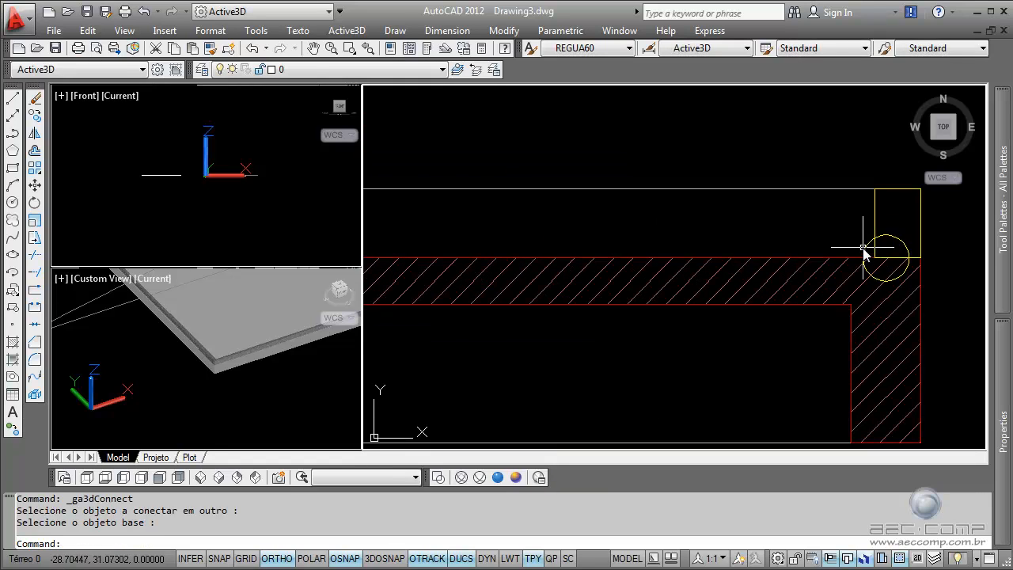
left_click(877, 256)
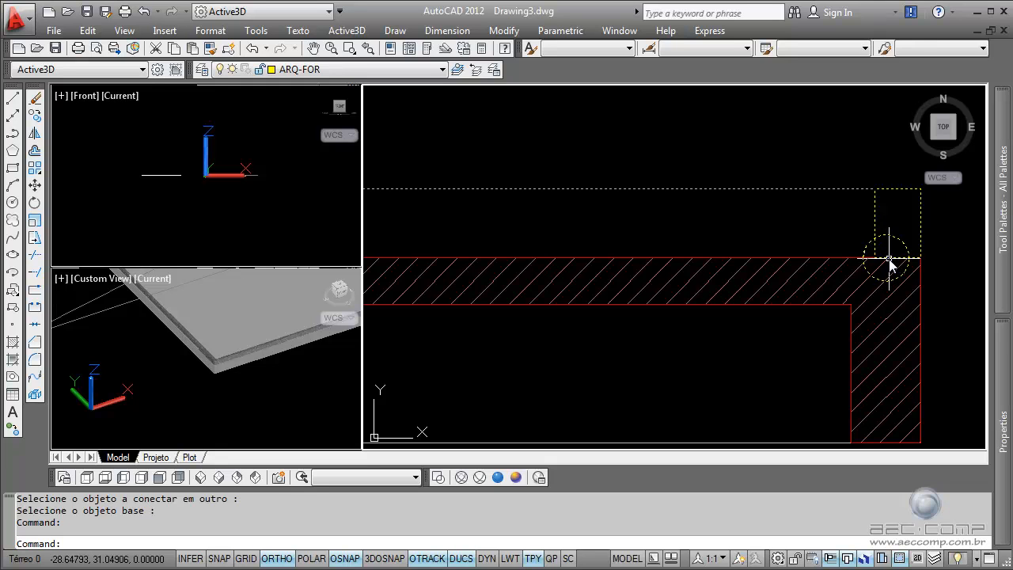
middle_click_drag(890, 259, 632, 260)
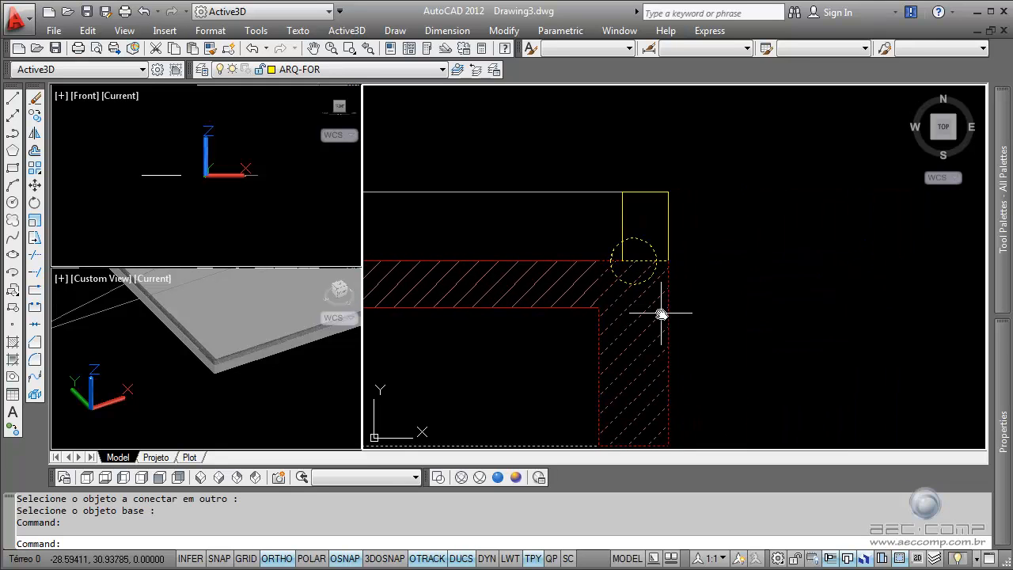
scroll(659, 170, "down", 3)
middle_click_drag(660, 181, 669, 346)
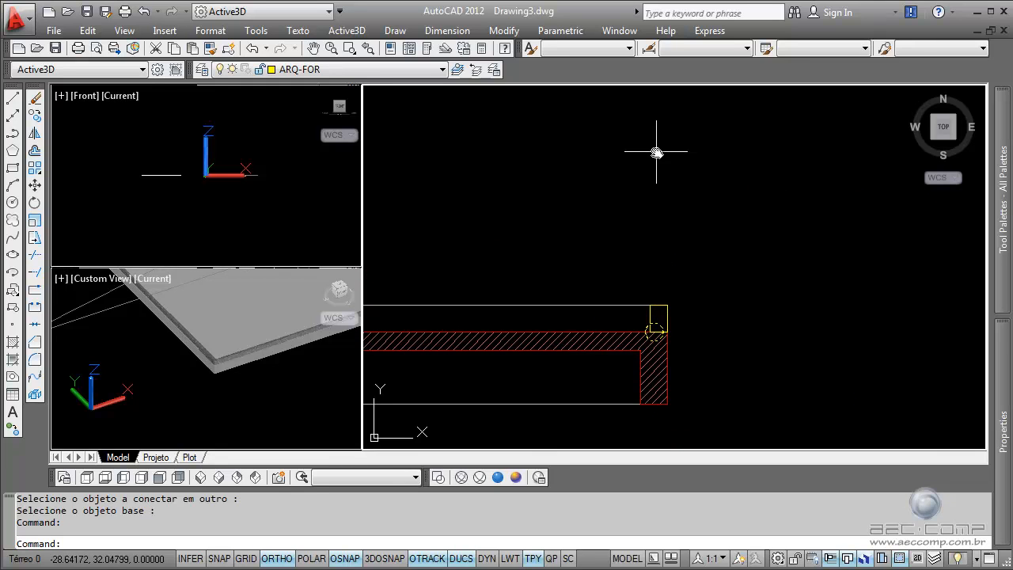
mouse_move(1010, 428)
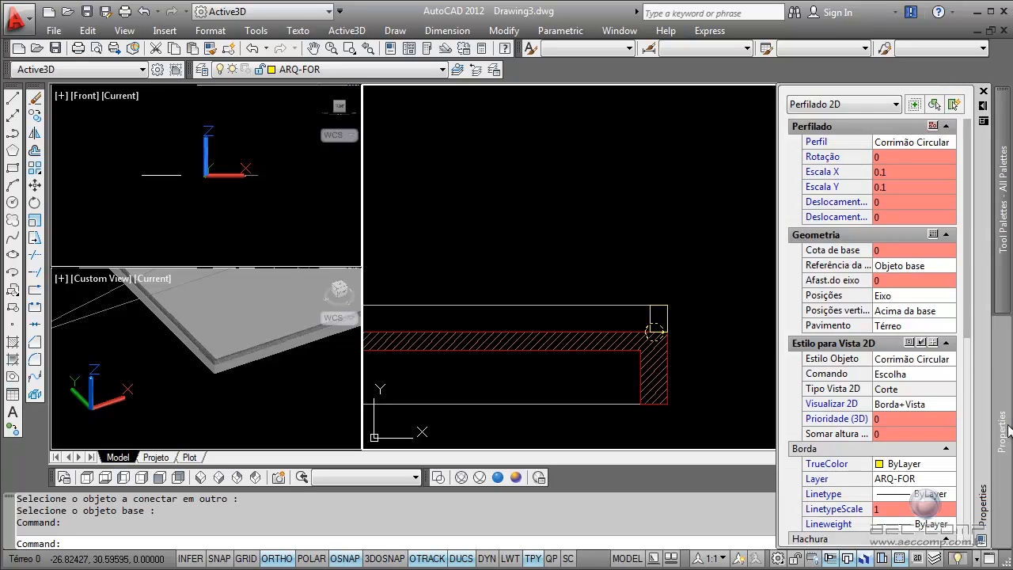
left_click(908, 250)
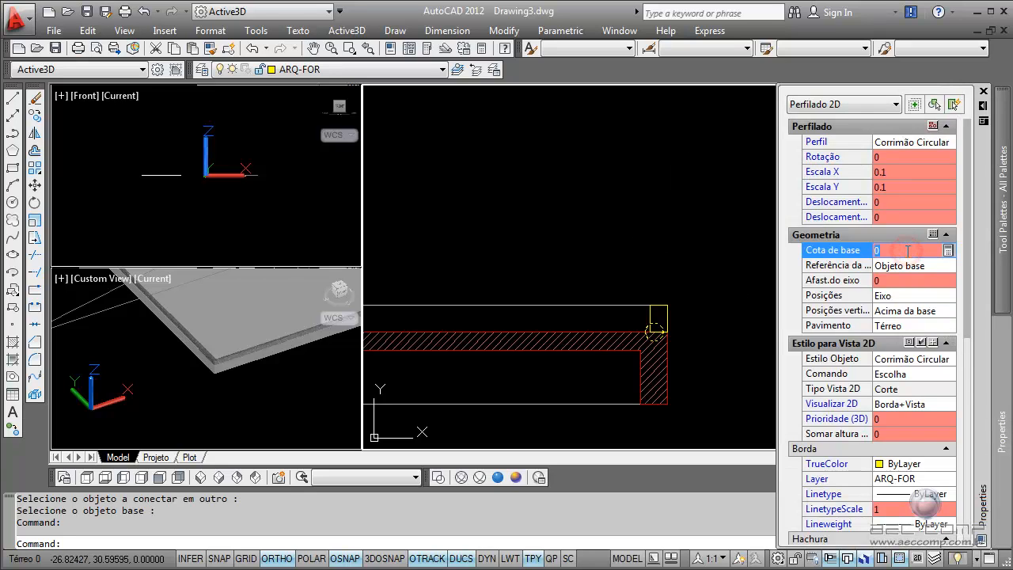
key("Tab")
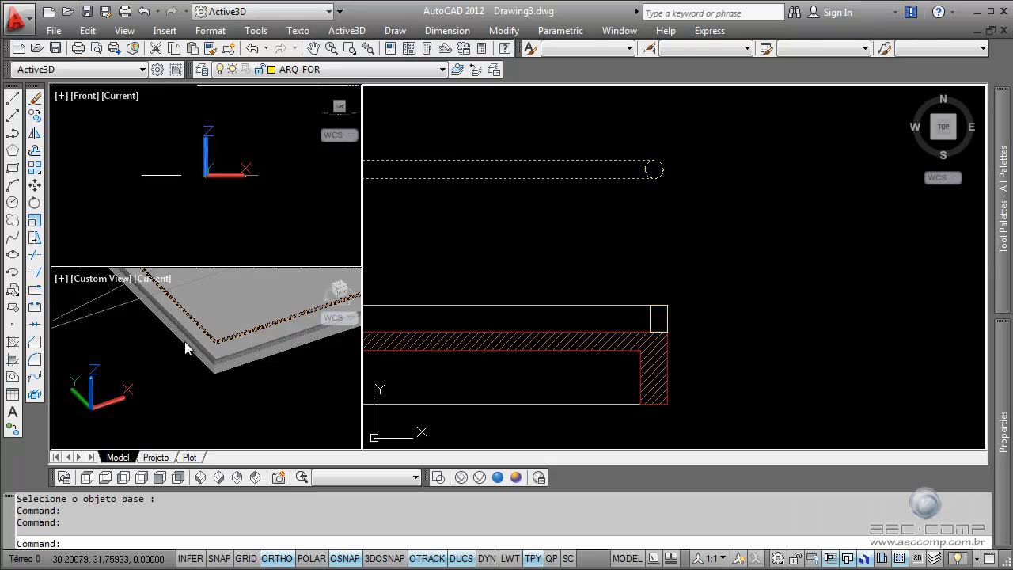
key("Escape")
Examine the raised handrail and the curb around the slab's corner in the 3D viewport from a lower angle.
scroll(204, 337, "down", 5)
middle_click_drag(204, 338, 199, 393)
scroll(182, 357, "up", 5)
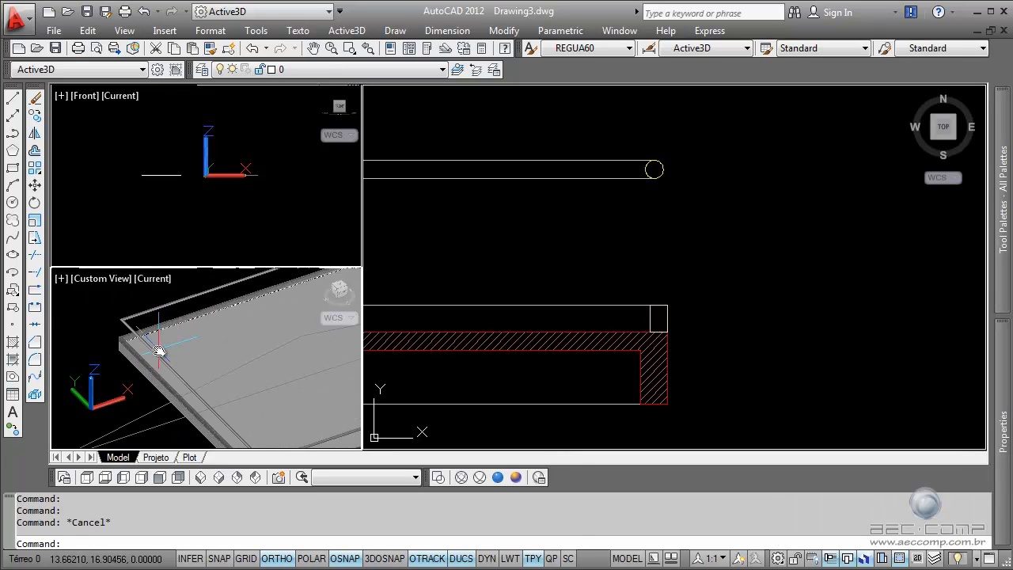
mouse_move(161, 351)
middle_mouse_down("shift")
mouse_move(149, 319)
mouse_move(168, 333)
middle_mouse_up("shift")
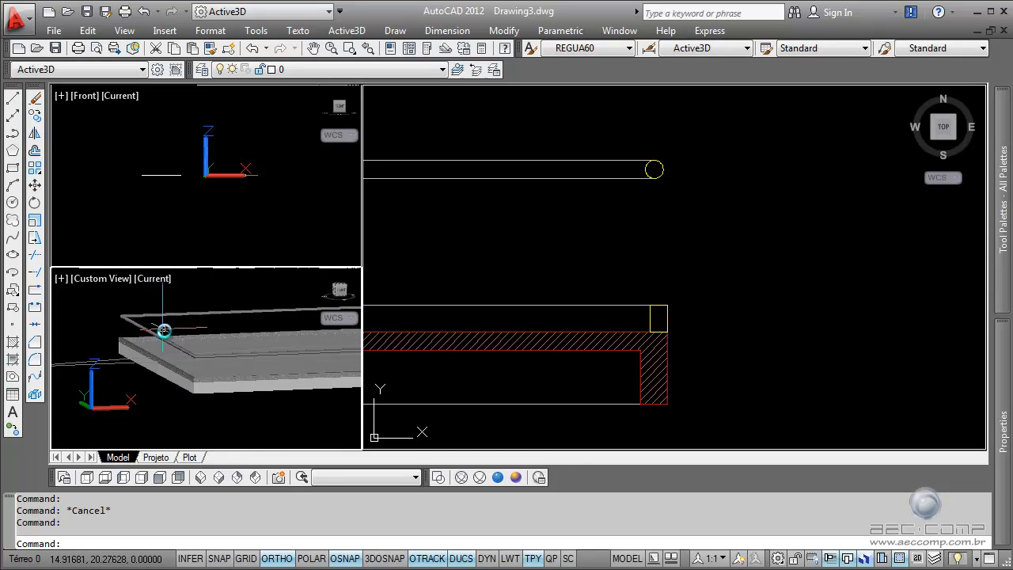
Start the Criar Arranjo command with the raised circular handrail as the path along which objects are repeated.
scroll(172, 338, "down", 3)
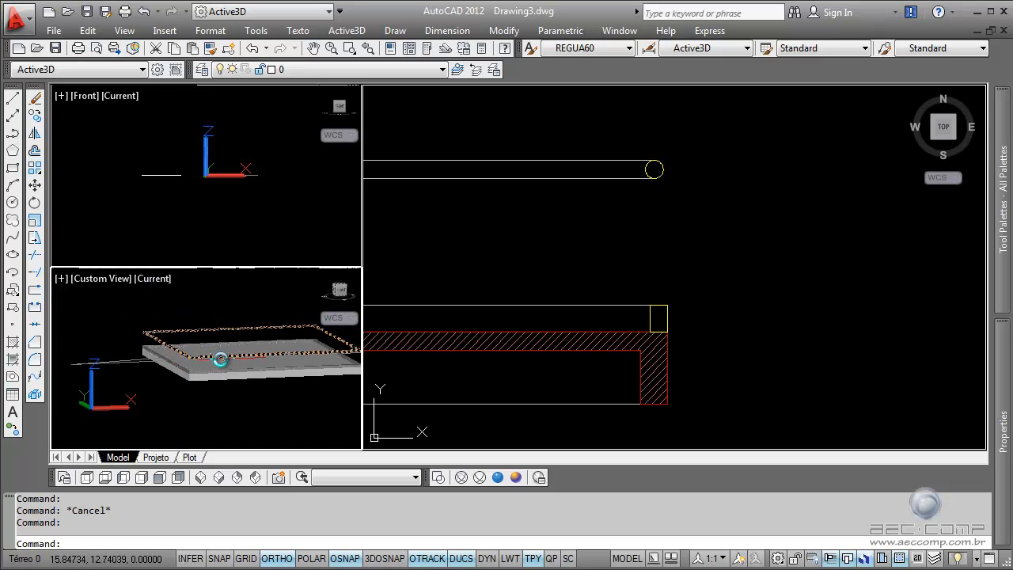
middle_click_drag(226, 357, 186, 375, "shift")
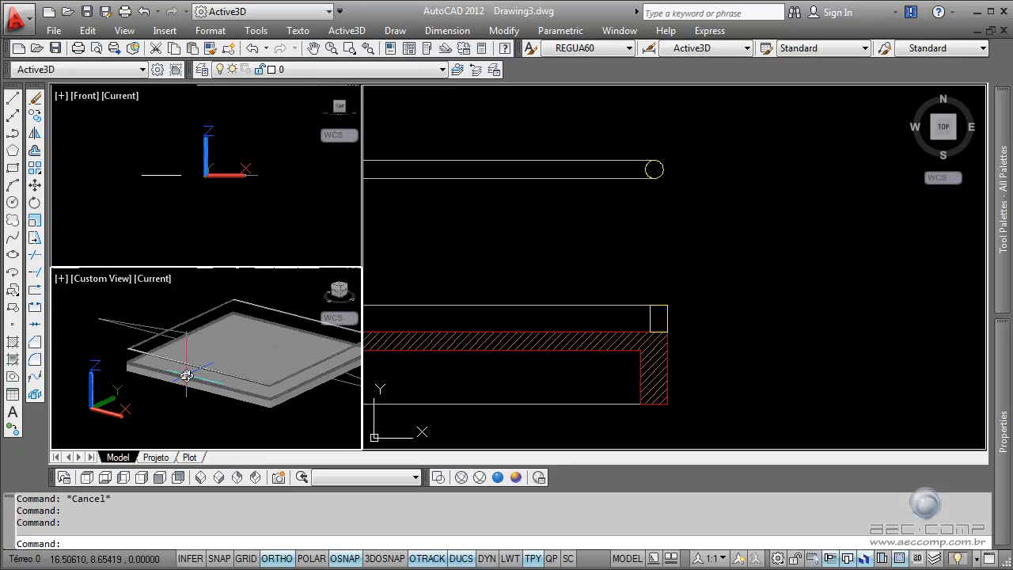
left_click(342, 32)
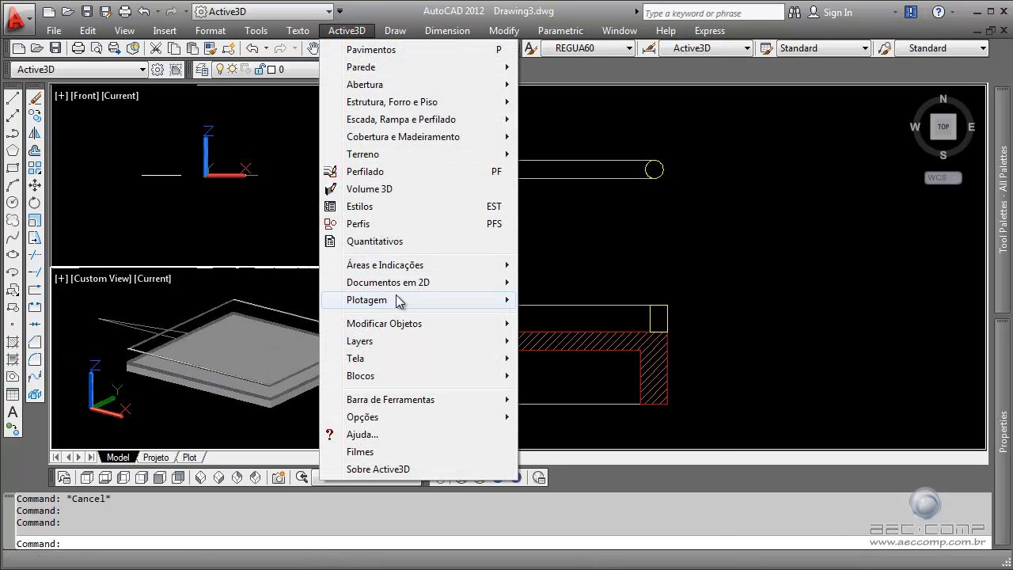
mouse_move(391, 323)
mouse_move(594, 380)
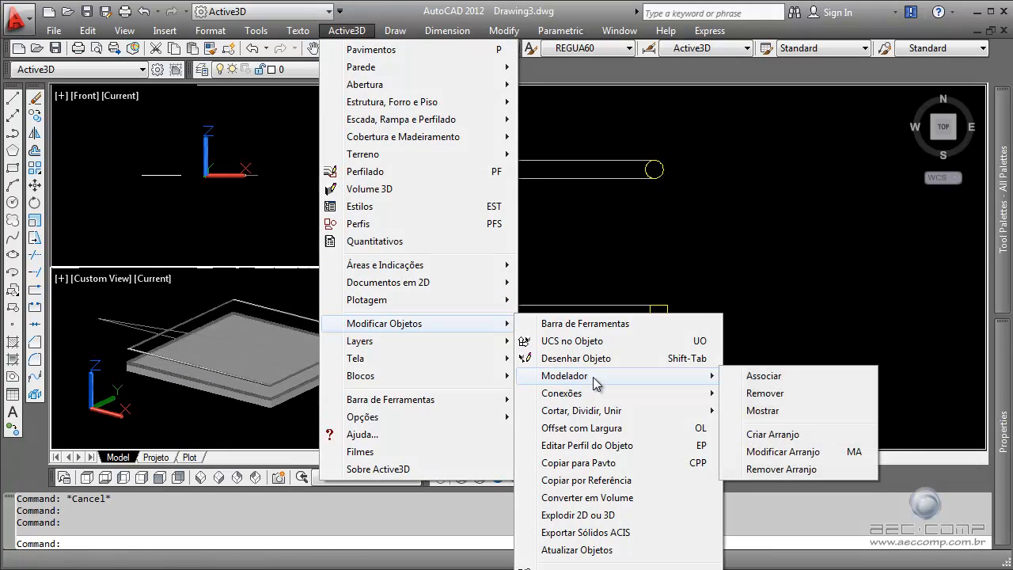
left_click(773, 435)
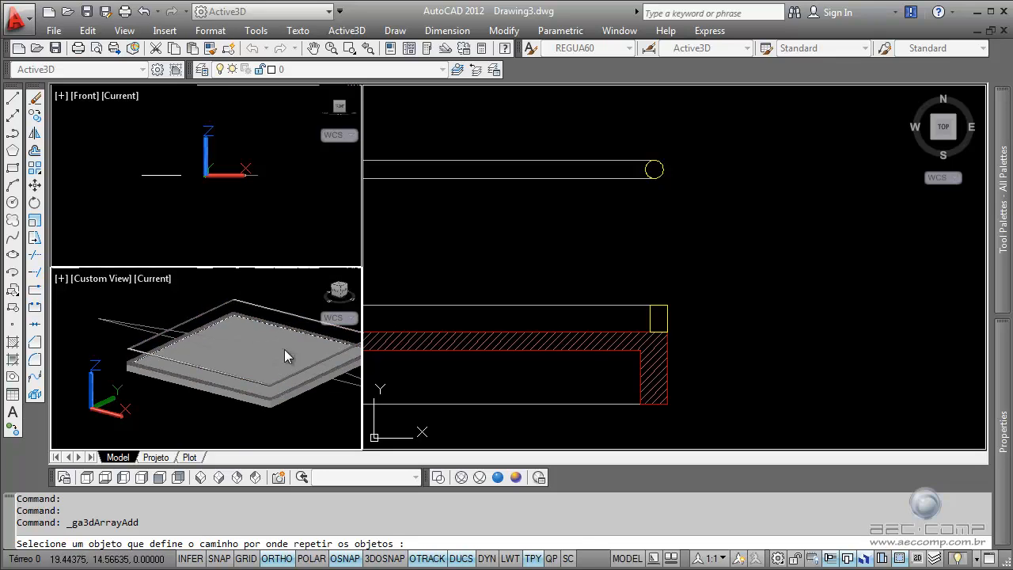
left_click(213, 311)
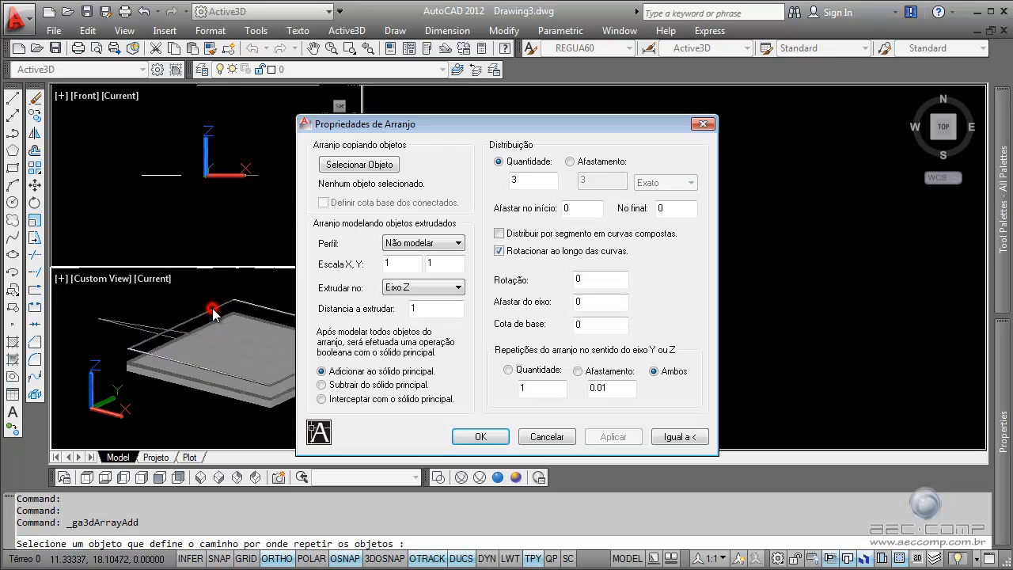
Model the array's posts with the Circular 1x1 profile, X and Y scale 0.05, extruded 0.75 along Eixo Z.
left_click(428, 247)
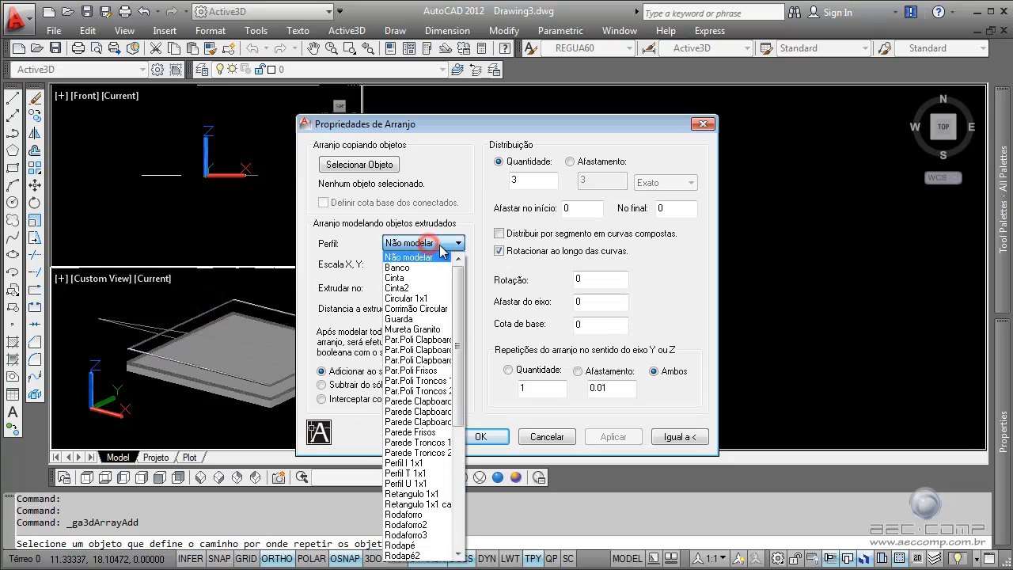
left_click(424, 299)
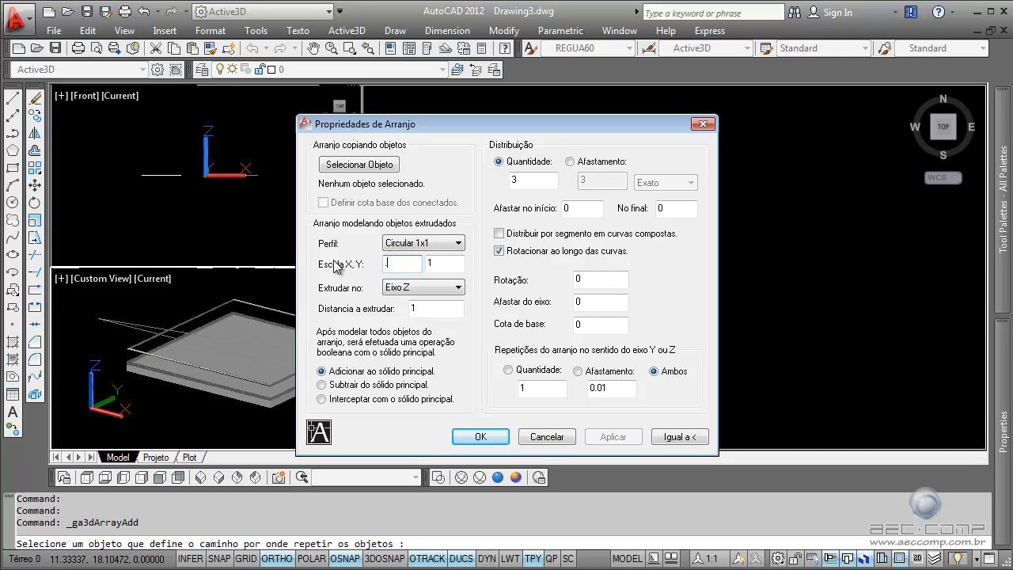
key("Tab")
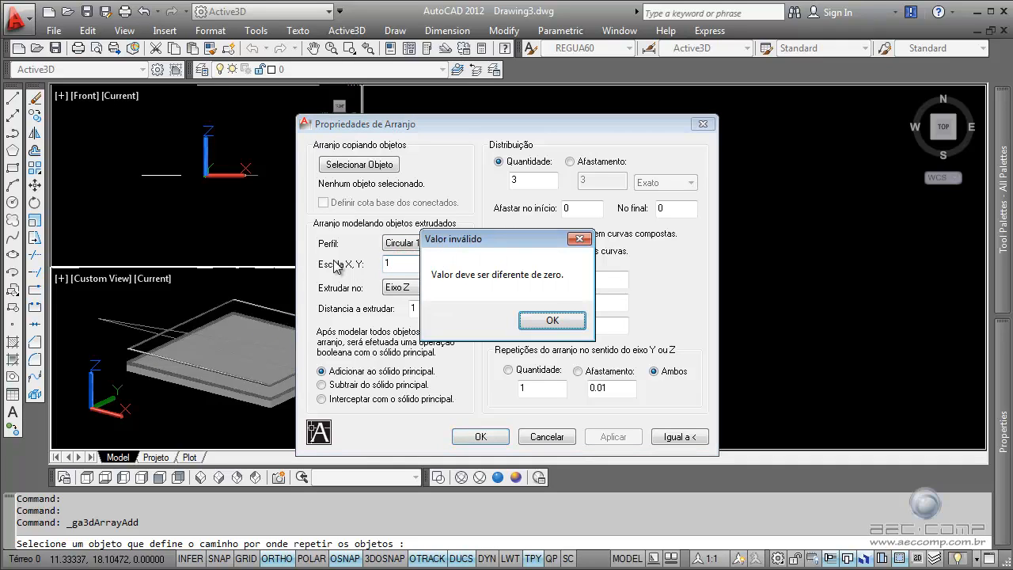
left_click(553, 320)
left_click(400, 265)
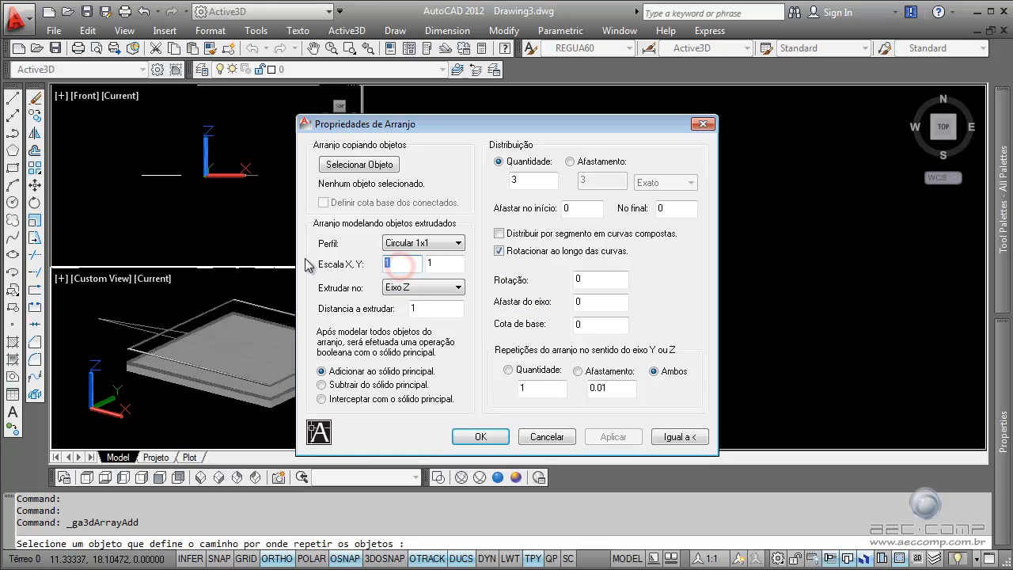
type("0.05")
key("Tab")
type(".0")
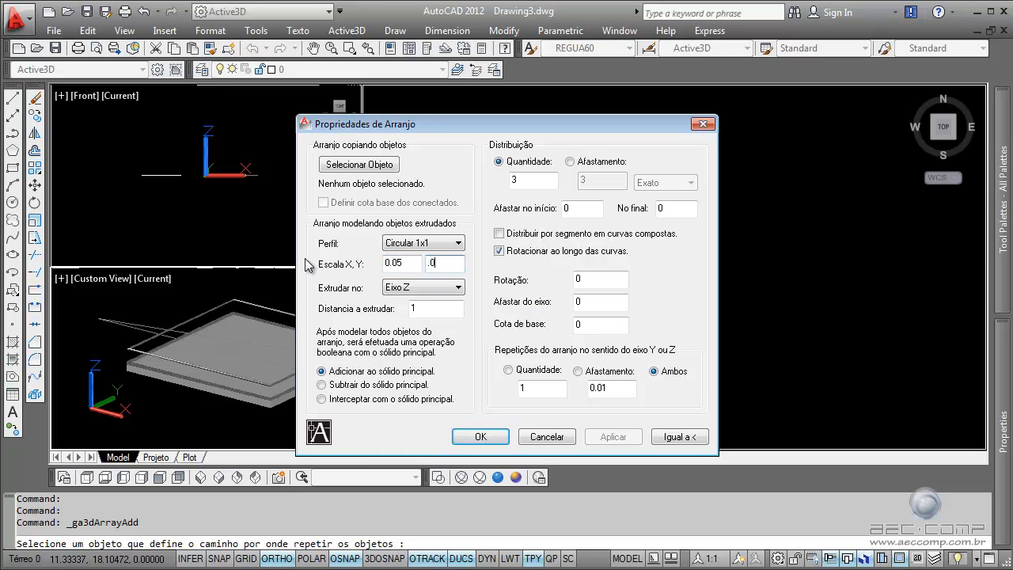
type("5")
left_click(406, 266)
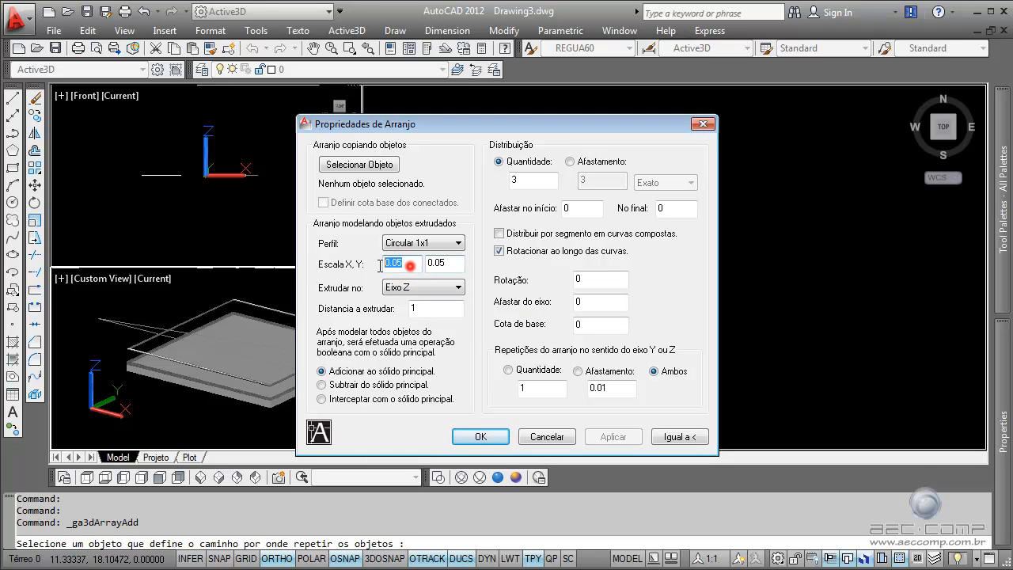
left_click(452, 268)
left_click(434, 310)
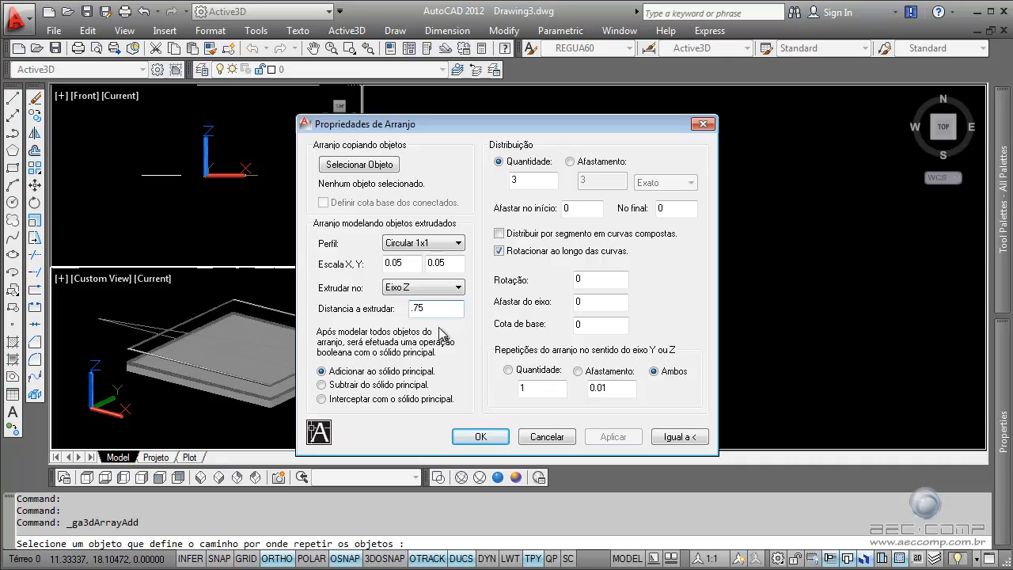
Distribute the posts by Afastamento at 1.2 with the Máximo option and create the array.
left_click(570, 161)
key("Tab")
type("1")
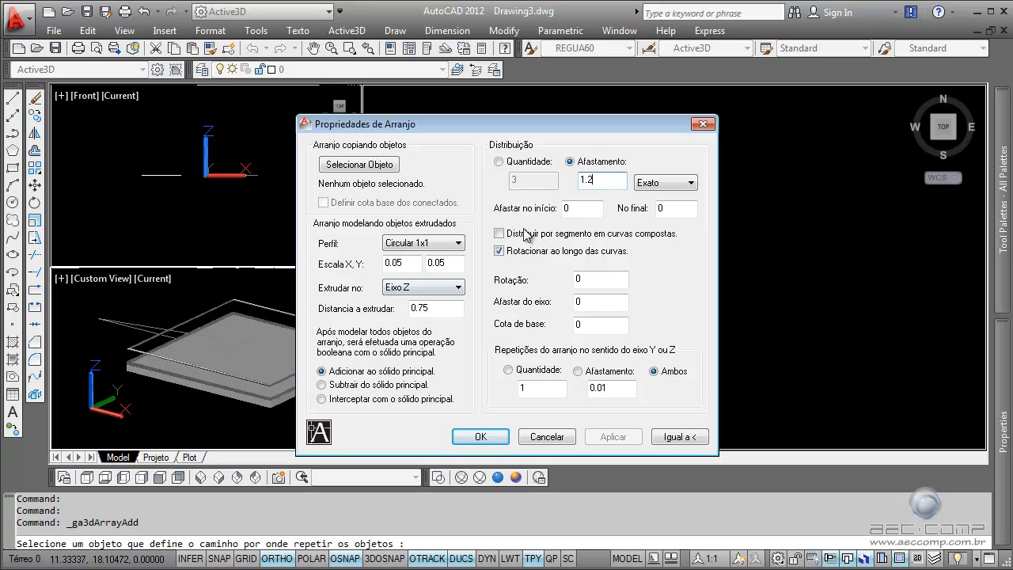
left_click(665, 183)
left_click(653, 214)
double_click(607, 180)
left_click(481, 437)
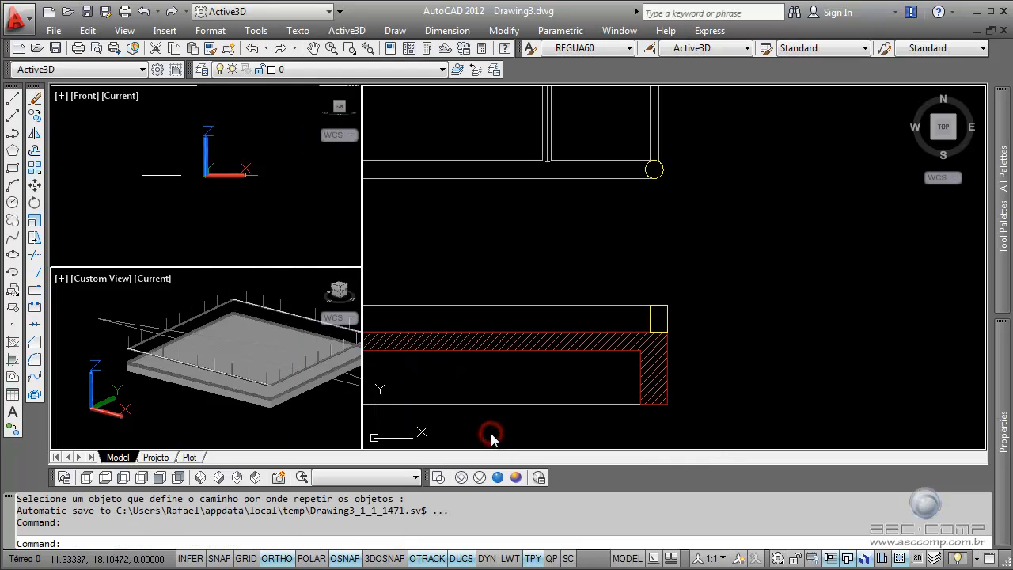
Examine the height and distribution of the posts relative to the handrail and curb in the section drawing.
left_click(693, 254)
scroll(694, 253, "down", 8)
middle_click_drag(693, 253, 697, 294)
scroll(665, 256, "up", 9)
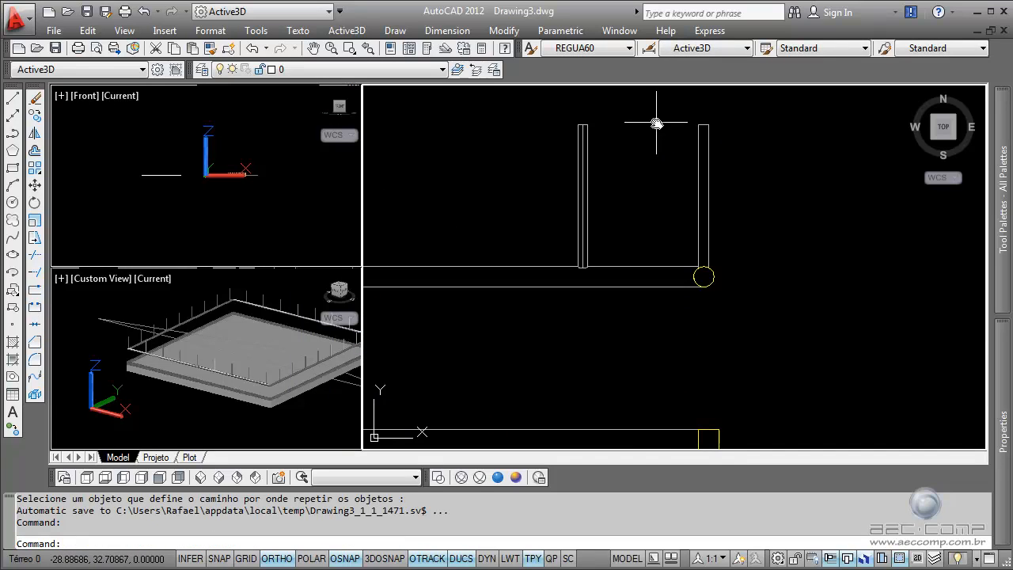
scroll(708, 201, "down", 4)
left_click(737, 253)
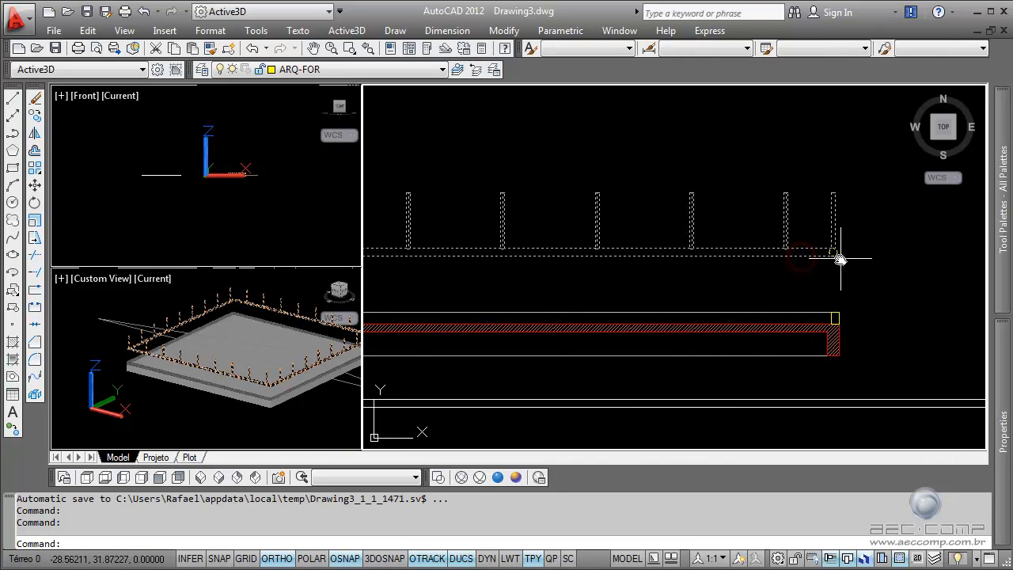
scroll(616, 255, "down", 2)
middle_click_drag(621, 264, 736, 289)
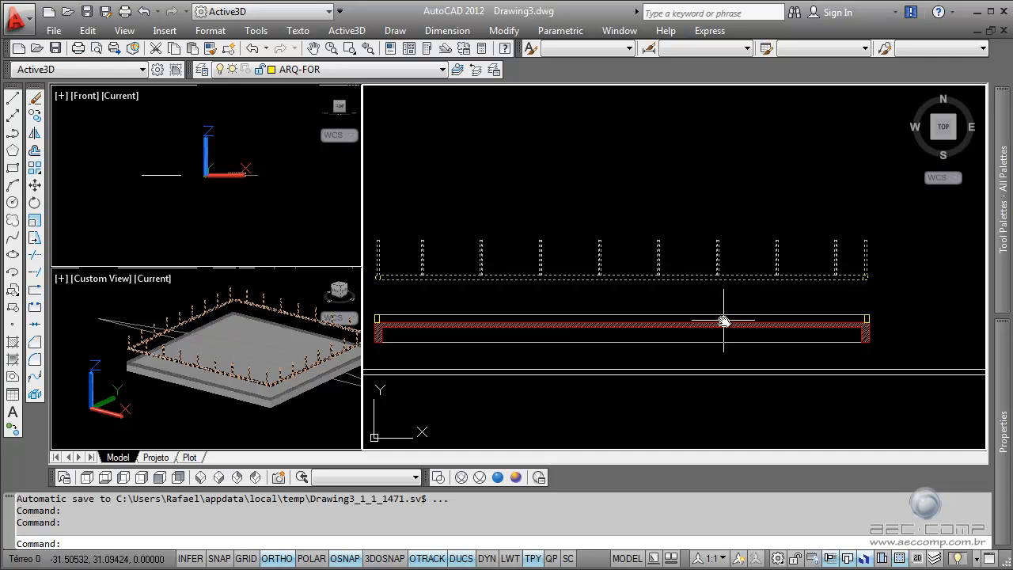
scroll(717, 237, "down", 4)
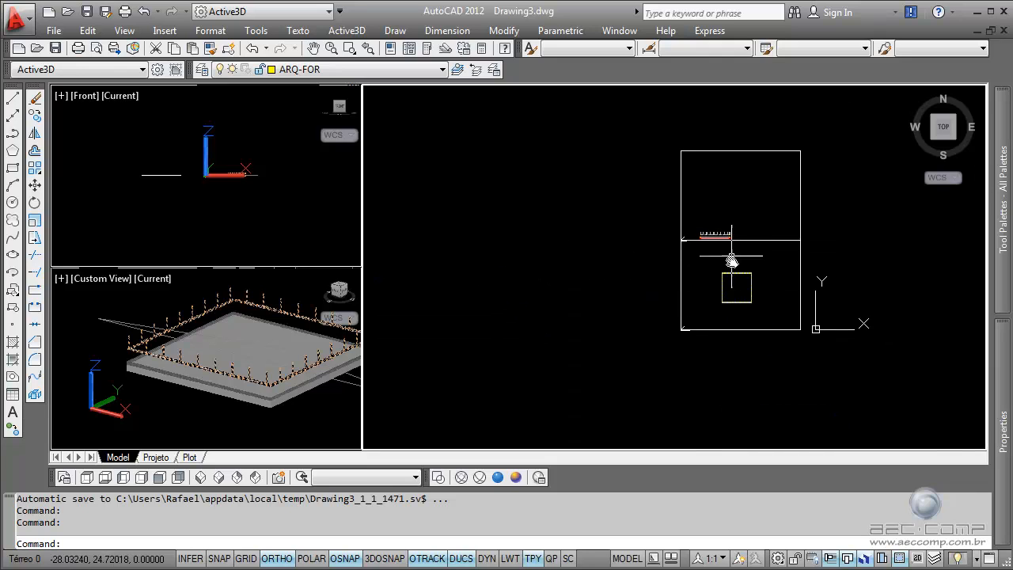
Examine the placement of the posts along the sides and around the corners of the handrail in the plan.
scroll(720, 269, "up", 5)
scroll(693, 308, "up", 5)
scroll(654, 307, "up", 6)
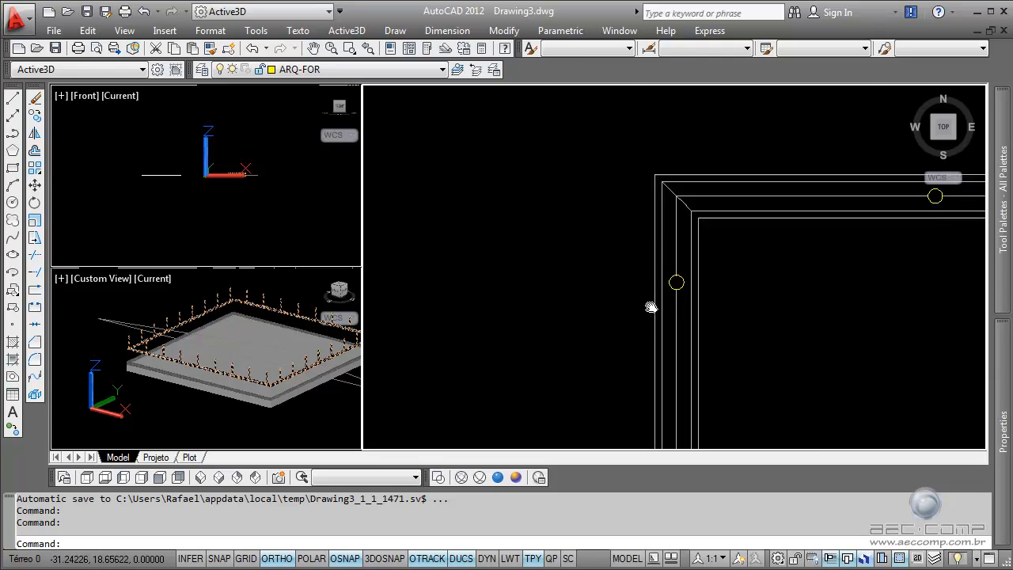
scroll(688, 269, "down", 4)
middle_click_drag(689, 269, 552, 320)
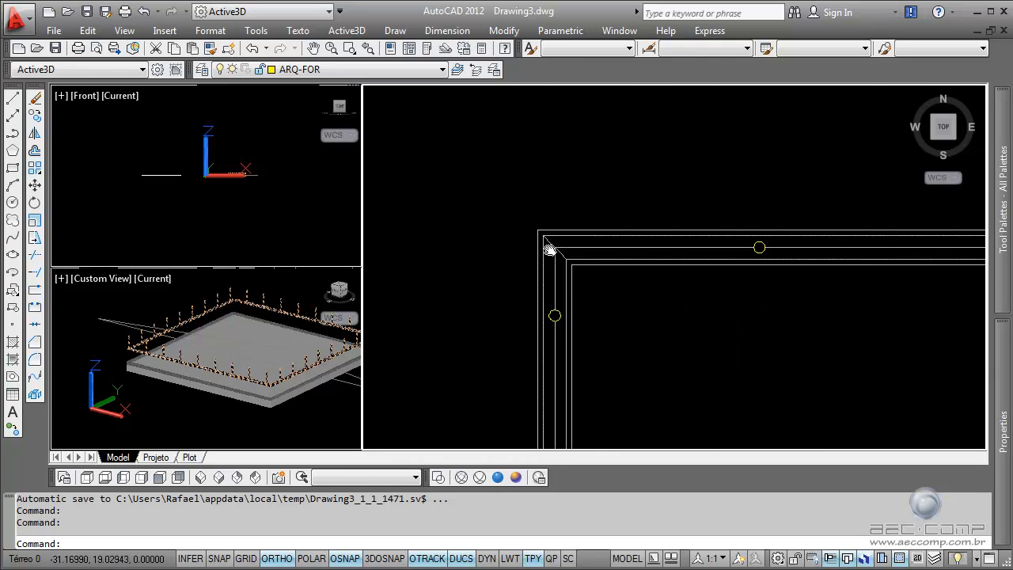
scroll(547, 249, "down", 6)
scroll(902, 251, "up", 5)
scroll(864, 243, "down", 5)
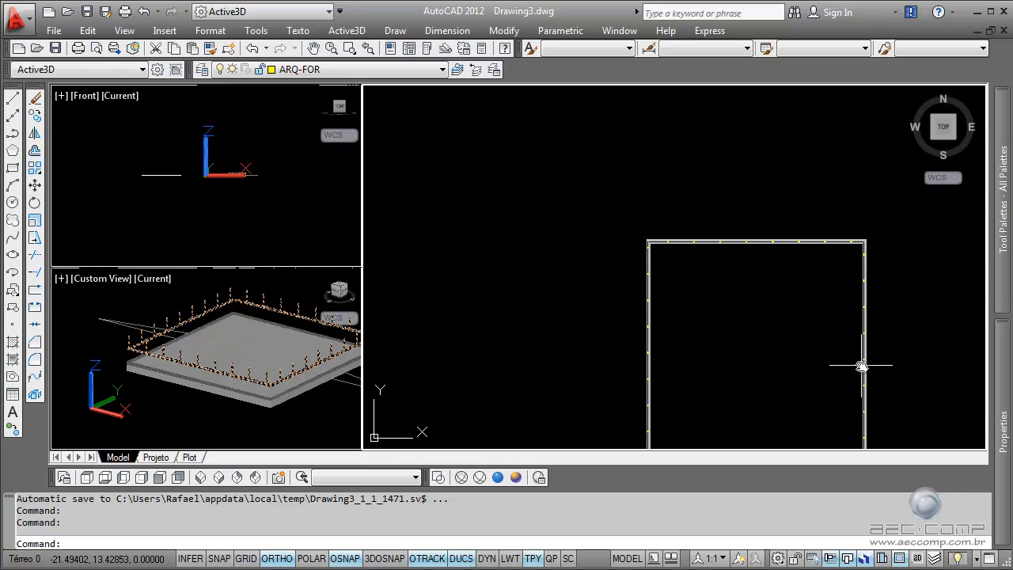
middle_click_drag(863, 437, 841, 287)
scroll(849, 323, "up", 5)
scroll(816, 240, "down", 6)
scroll(816, 242, "down", 4)
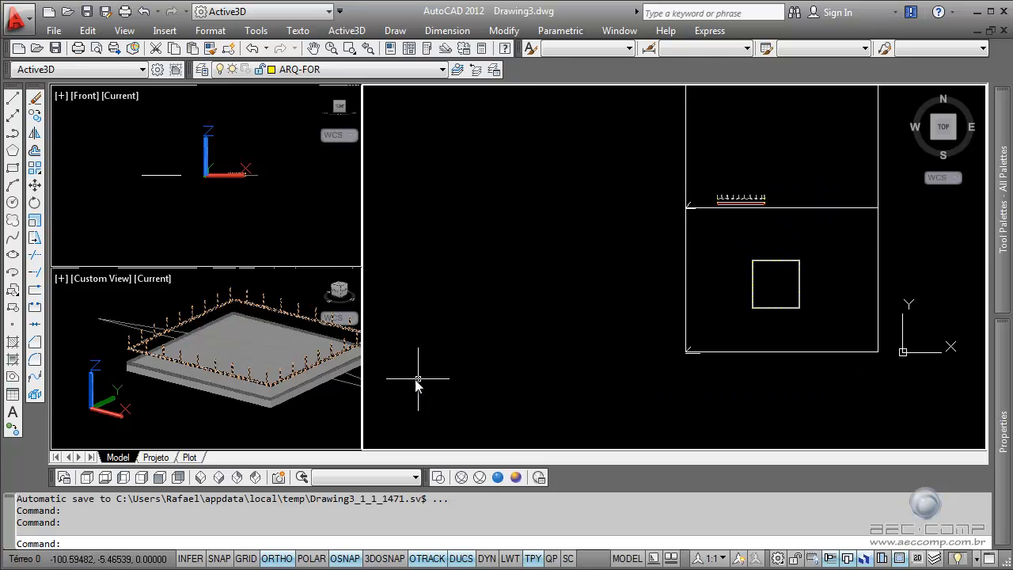
Modify the handrail's array to distribute posts by segment in compound curves, with Cota de base set to -0.75.
key("Escape")
left_click(224, 294)
middle_click_drag(251, 311, 227, 315, "shift")
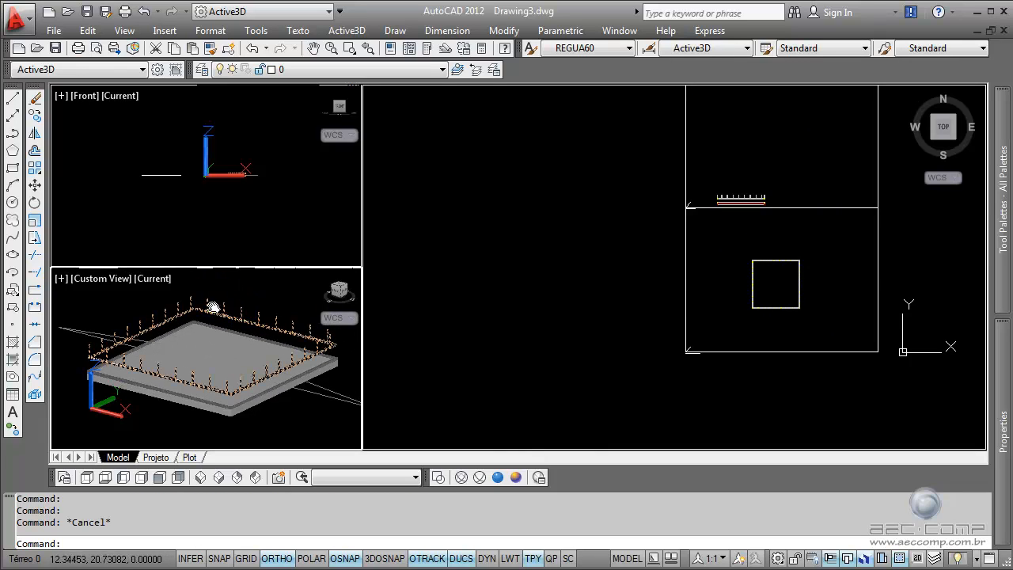
left_click(218, 312)
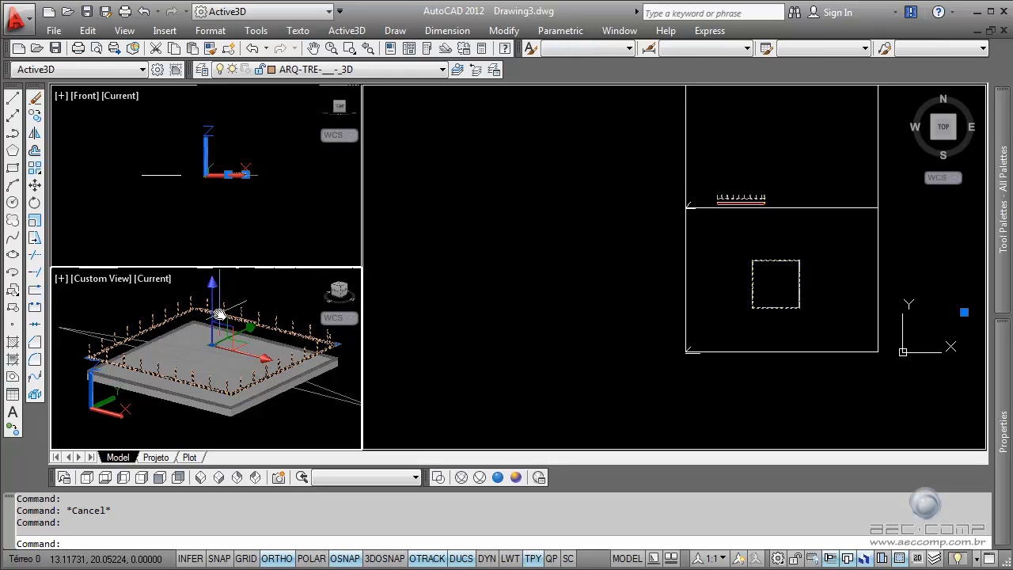
type("ma")
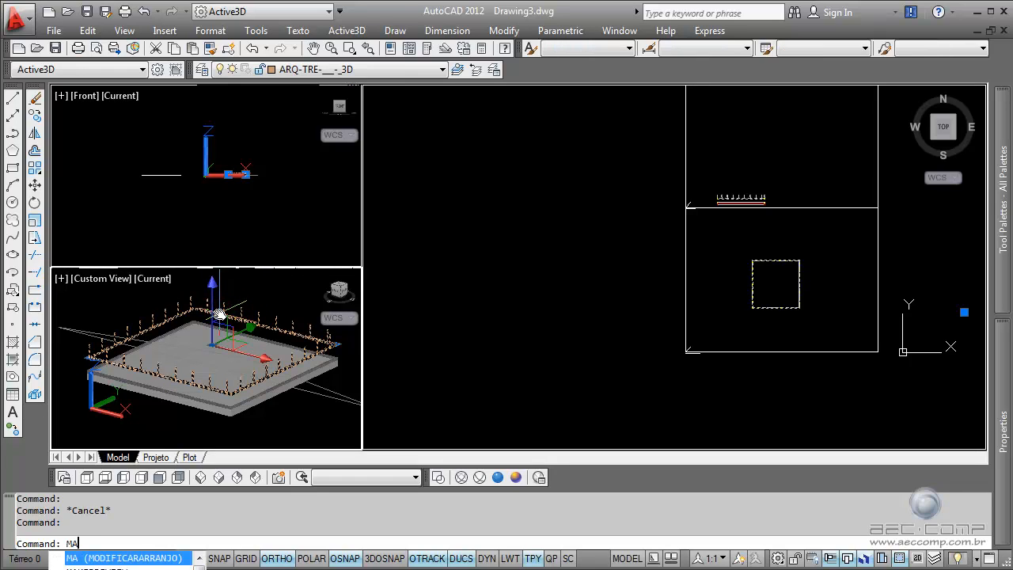
key("BackSpace")
key("BackSpace")
left_click(347, 30)
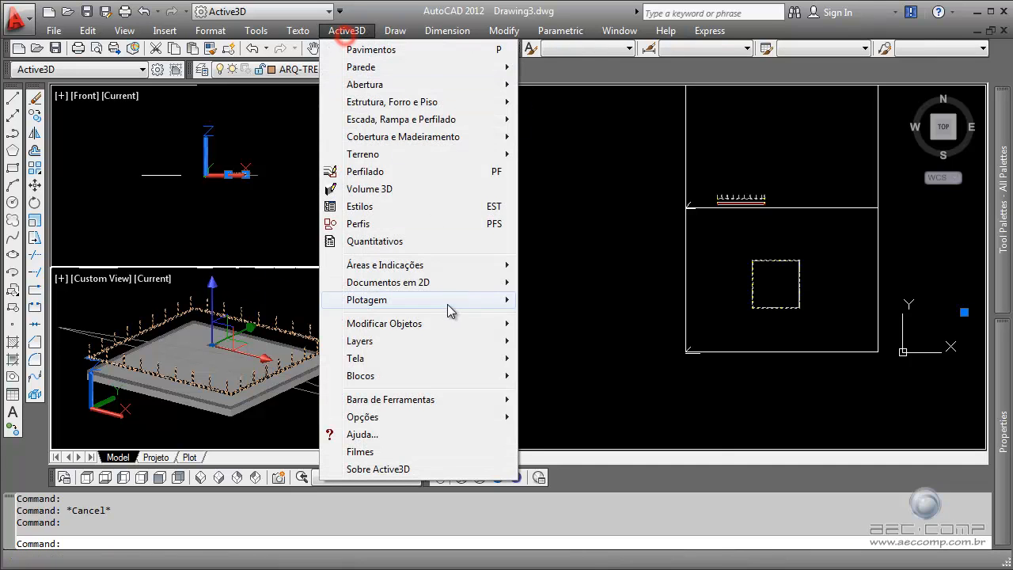
mouse_move(415, 325)
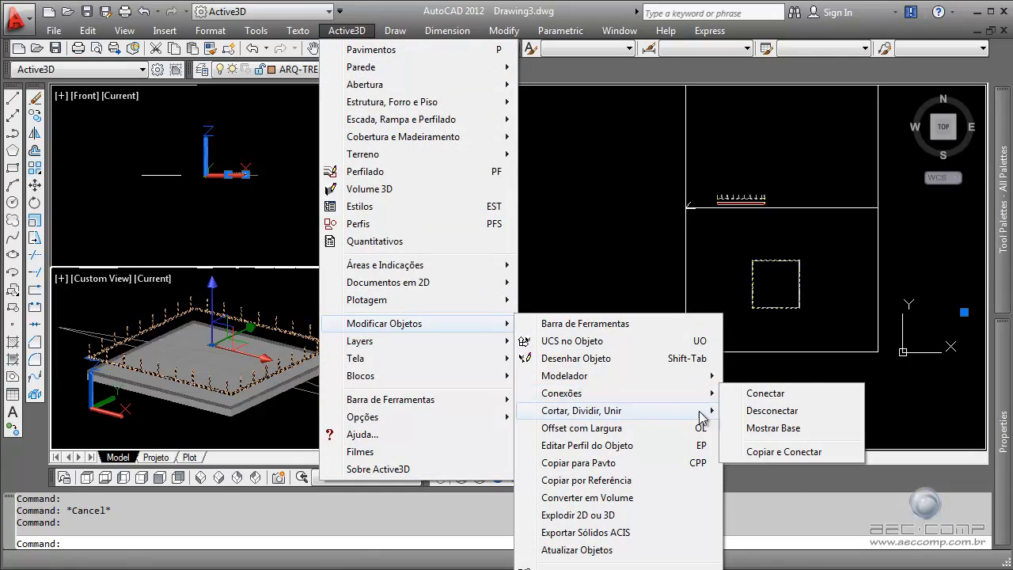
mouse_move(645, 375)
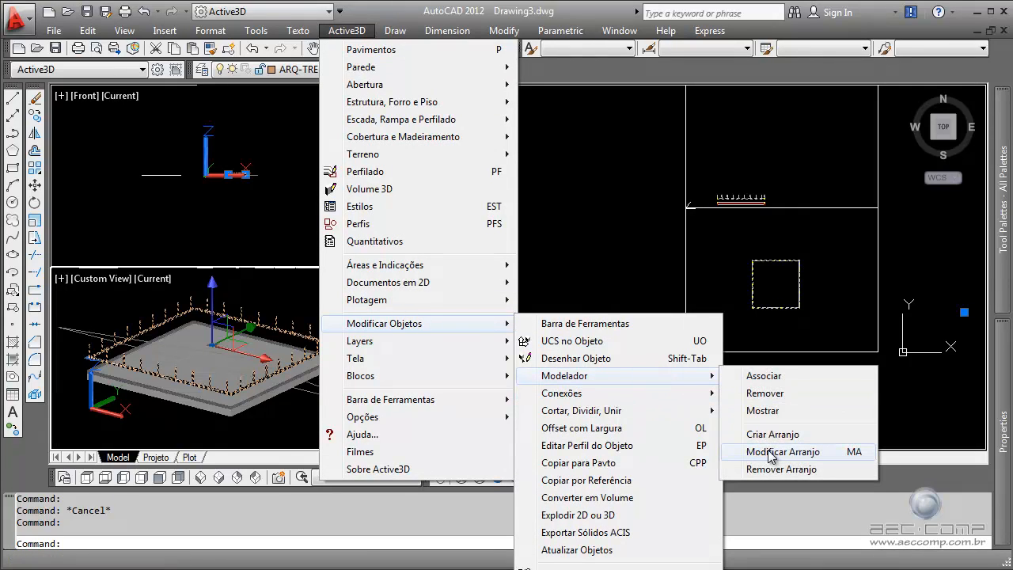
left_click(791, 457)
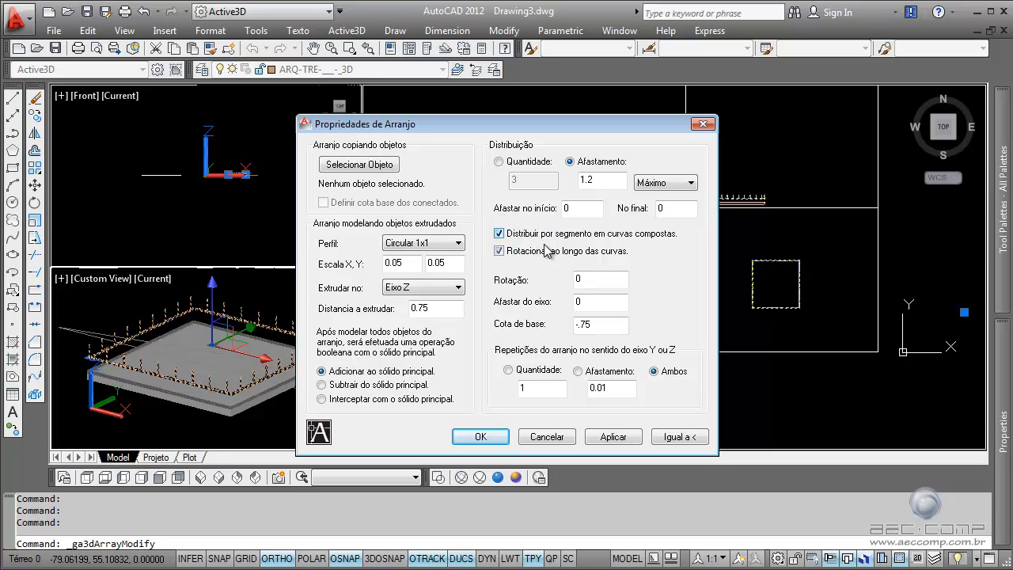
left_click(615, 438)
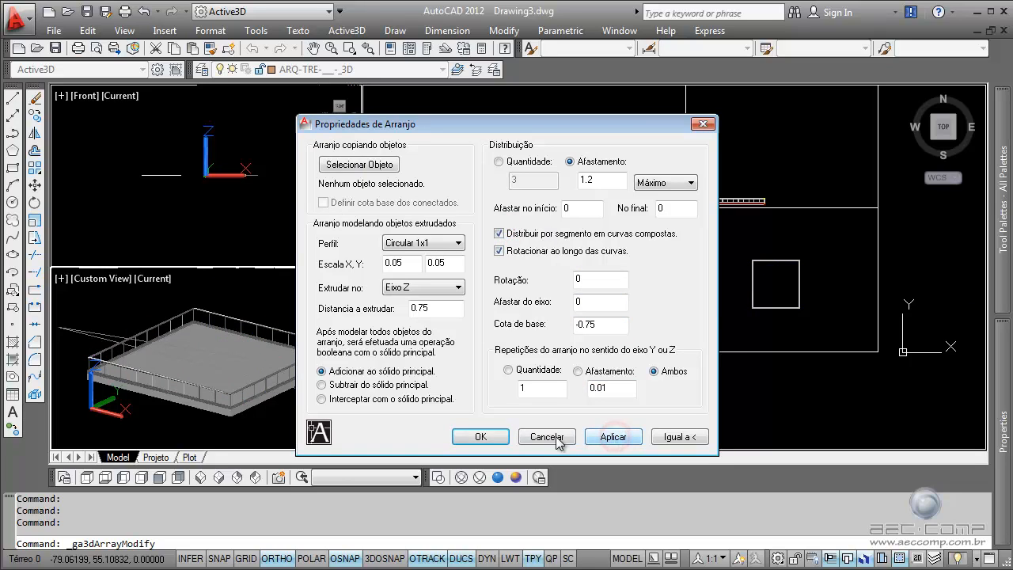
left_click(483, 437)
Examine where a post meets the granite curb in 3D and how the posts fit the corners in the plan.
scroll(99, 392, "up", 10)
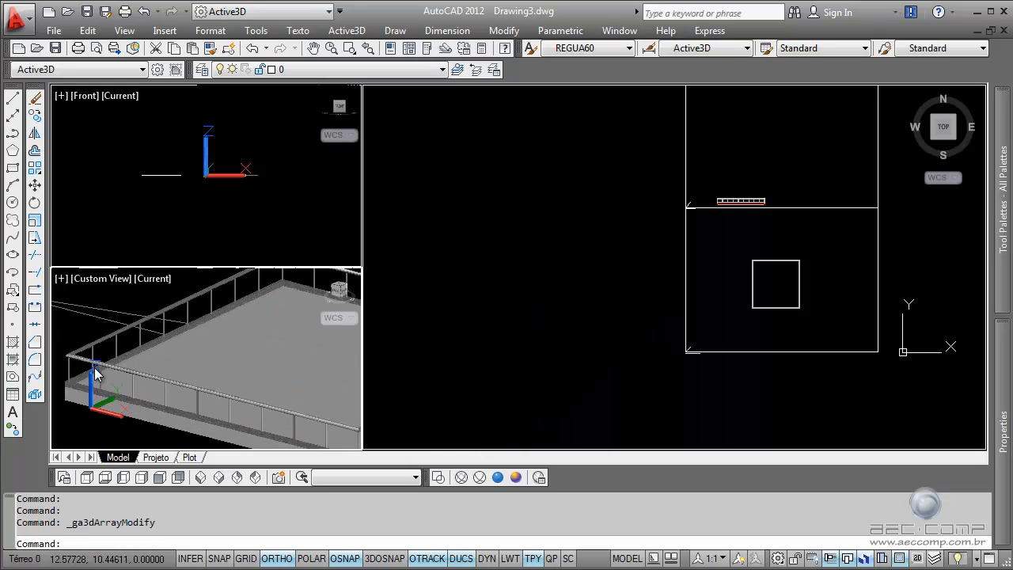
scroll(102, 404, "up", 3)
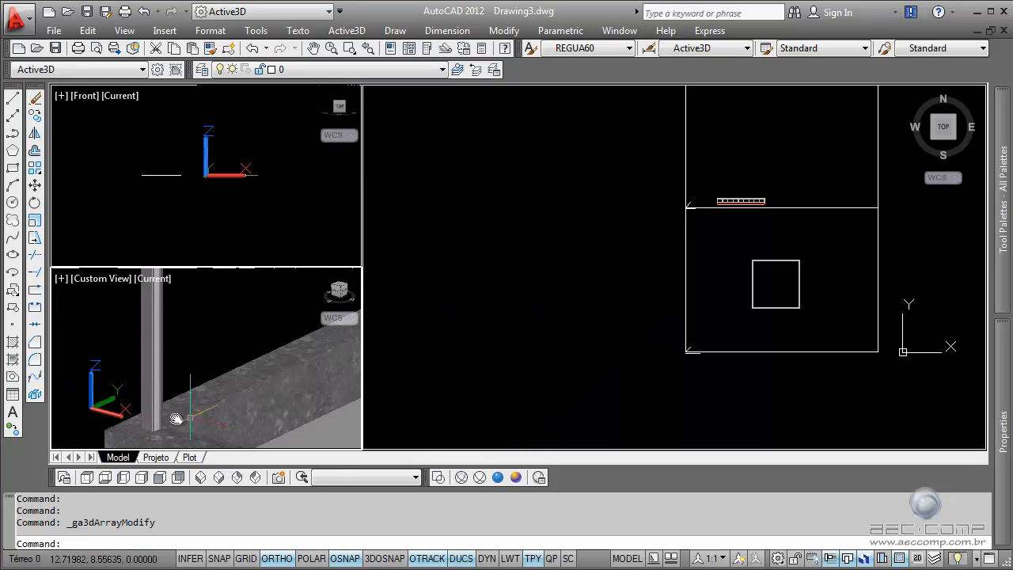
left_click(792, 294)
scroll(748, 256, "up", 5)
scroll(696, 247, "down", 4)
middle_click_drag(698, 247, 218, 243)
scroll(564, 245, "down", 4)
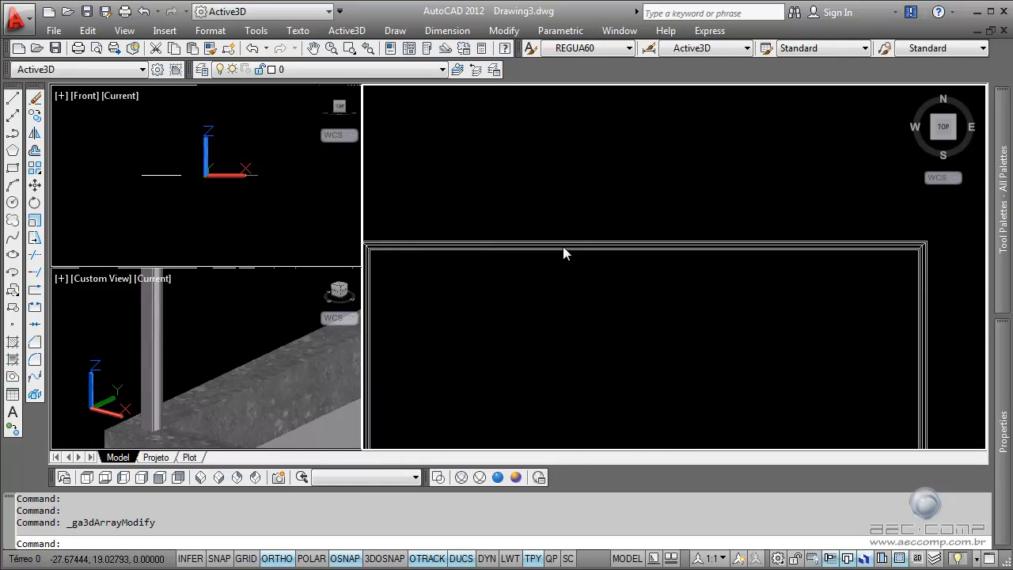
scroll(645, 244, "up", 7)
scroll(737, 273, "down", 9)
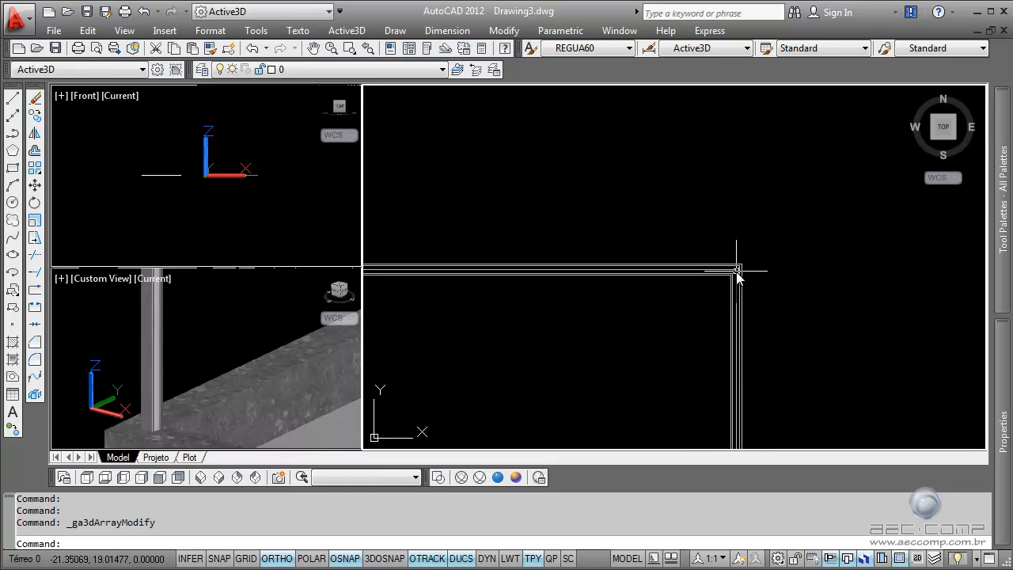
Examine the corner posts against the handrail and curb in the section drawing and the plan.
middle_click_drag(737, 272, 738, 419)
scroll(527, 276, "up", 5)
scroll(707, 202, "up", 5)
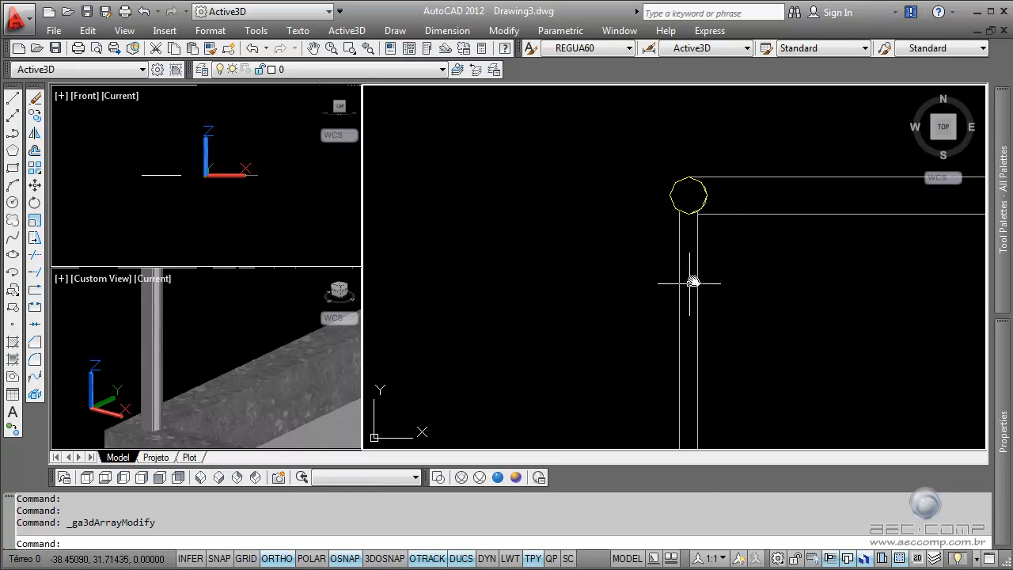
scroll(690, 282, "down", 7)
scroll(726, 237, "up", 4)
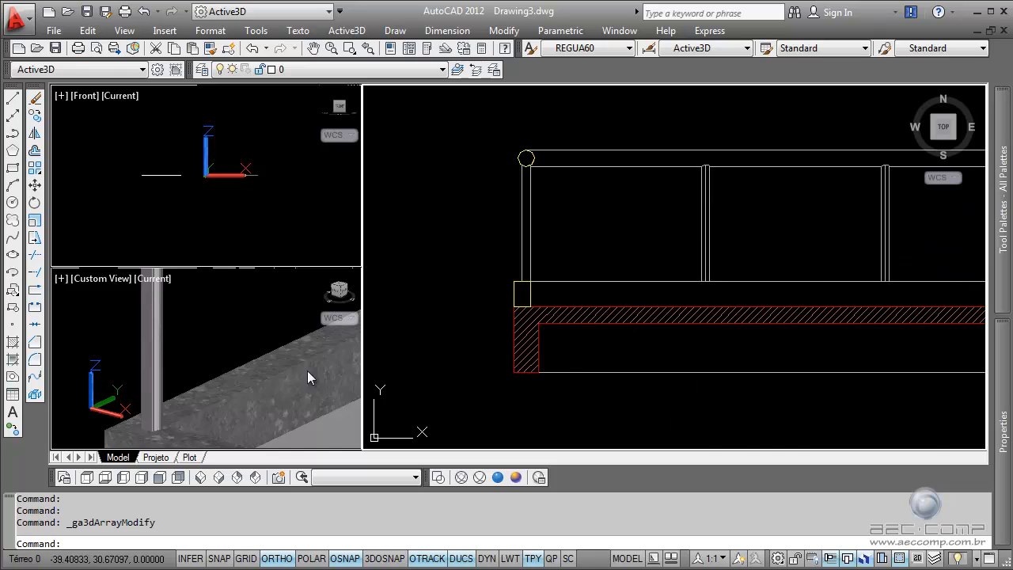
scroll(588, 246, "down", 4)
scroll(717, 280, "up", 7)
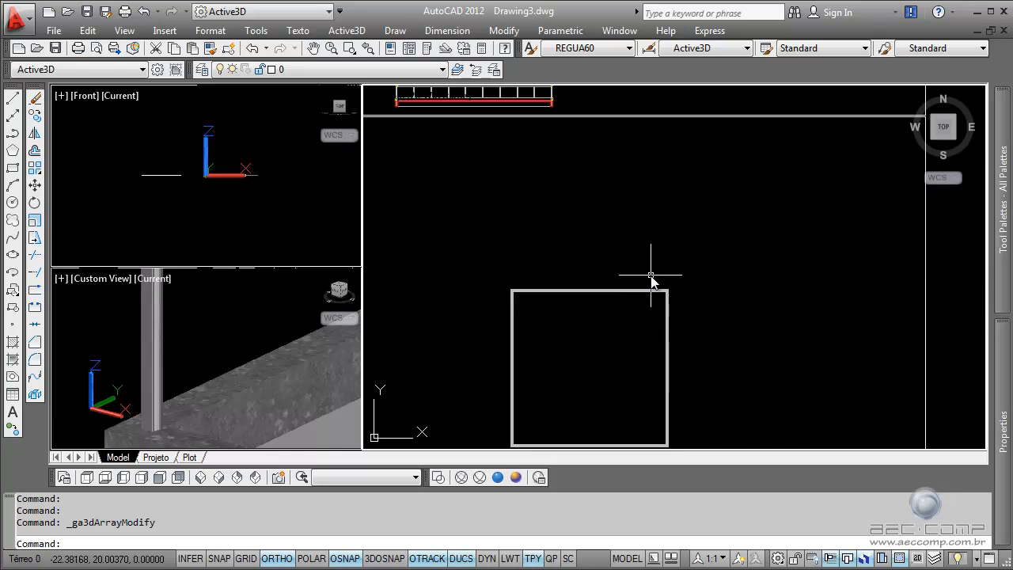
scroll(657, 289, "down", 5)
scroll(608, 277, "up", 7)
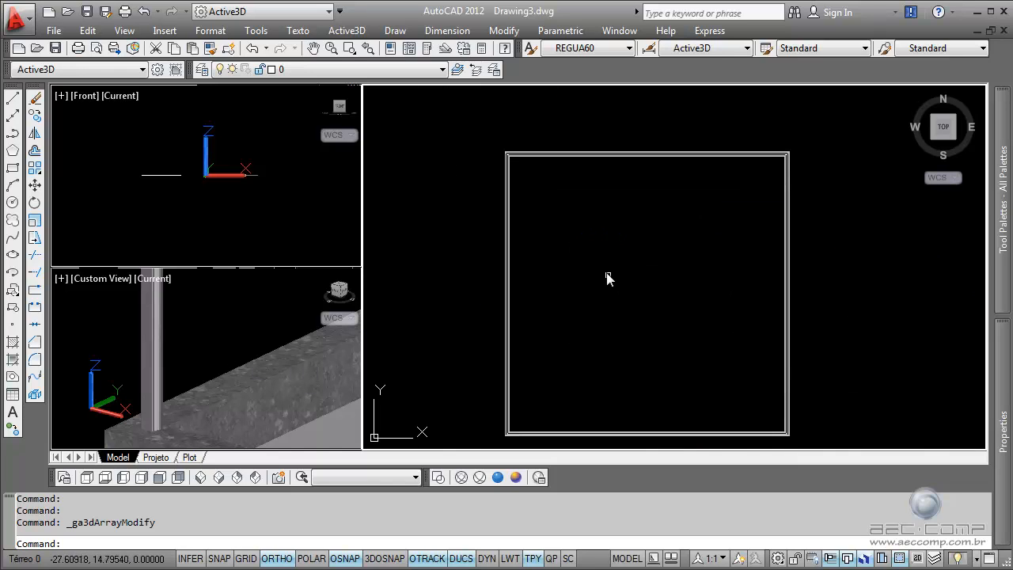
scroll(546, 187, "down", 6)
scroll(218, 321, "down", 5)
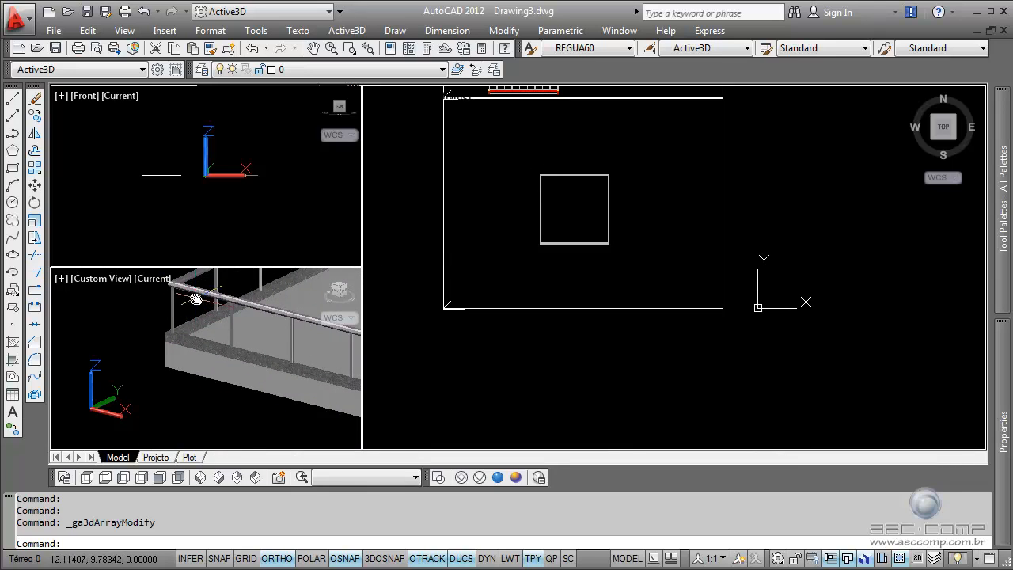
Set Altura da PB of the Planta Baixa Térreo 2D view to 0.6.
middle_click_drag(195, 299, 199, 336)
left_click(200, 343)
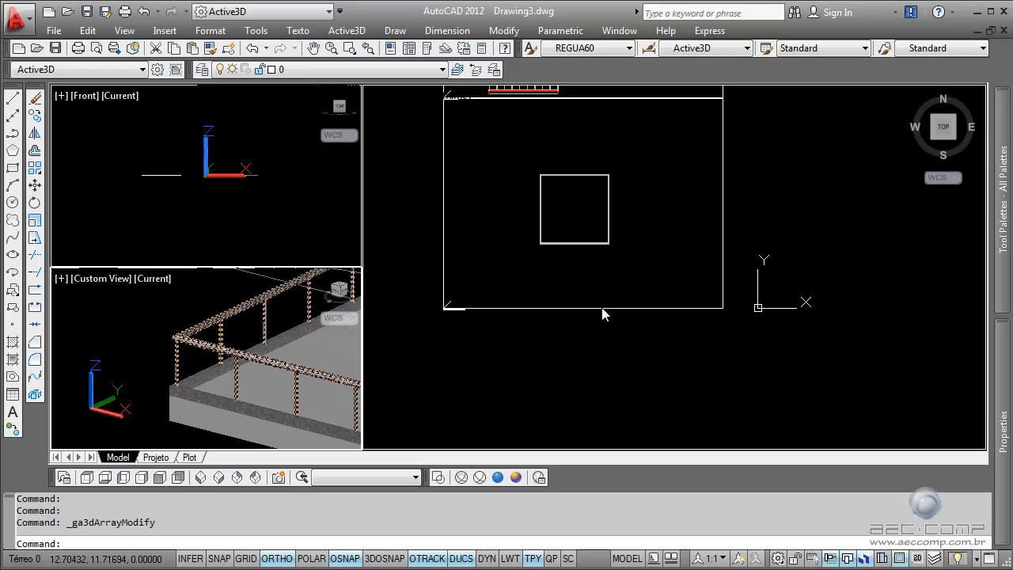
key("Escape")
double_click(658, 307)
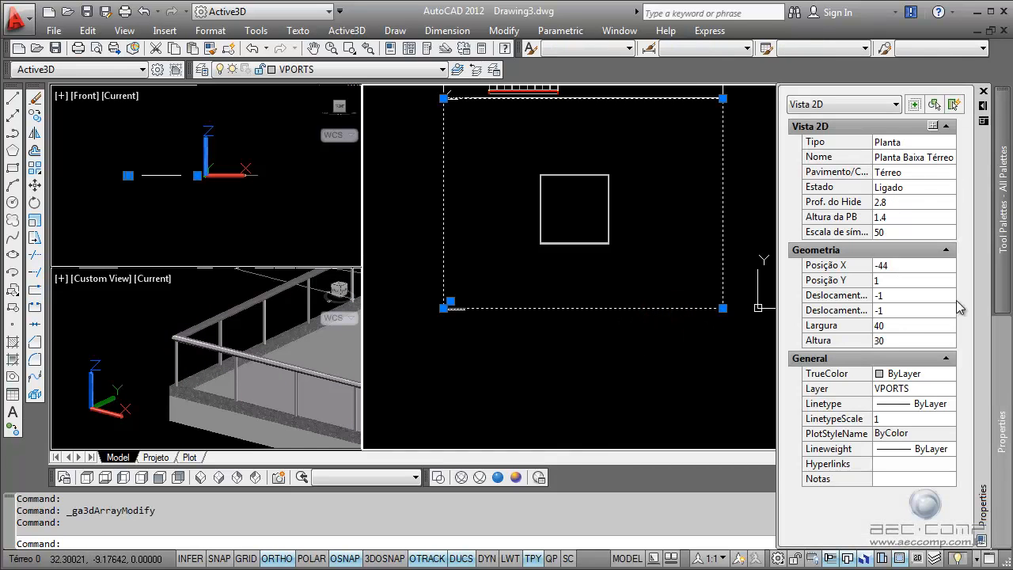
left_click(908, 218)
key("BackSpace")
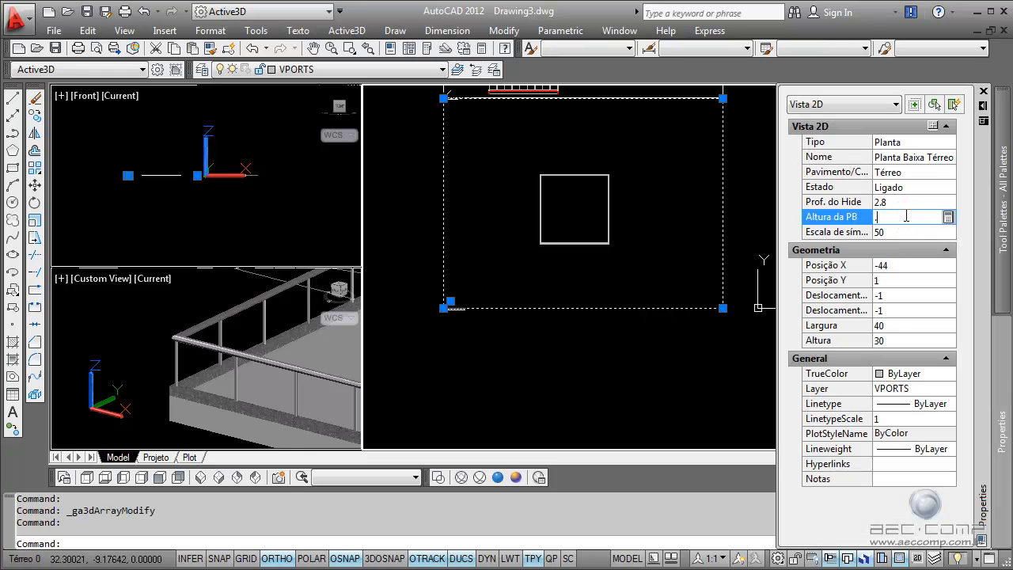
type(".6")
key("Return")
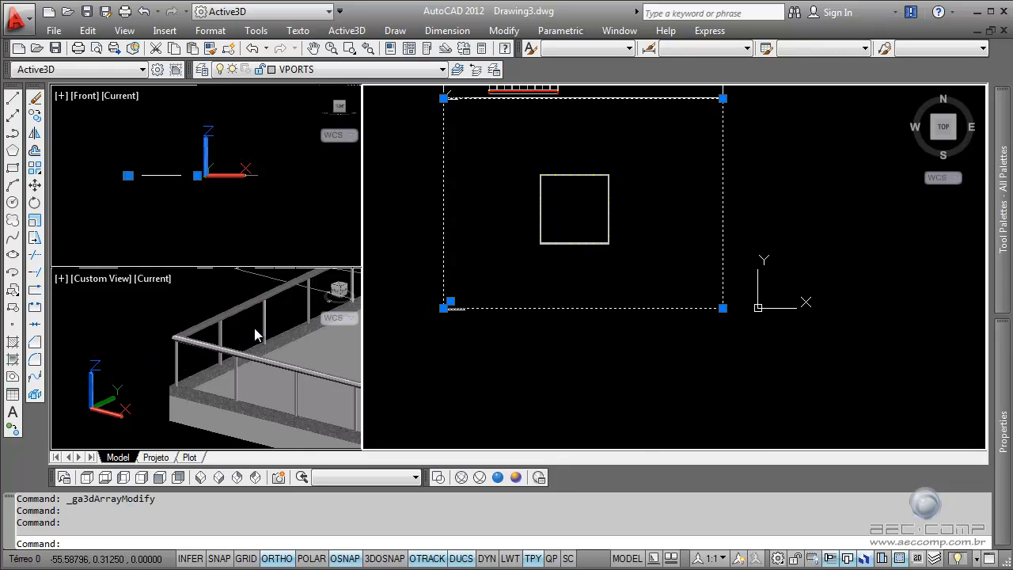
Examine the post distribution along the sides and corners in the regenerated plan and across the whole guardrail in 3D.
scroll(526, 166, "up", 5)
scroll(740, 284, "up", 3)
scroll(506, 246, "down", 4)
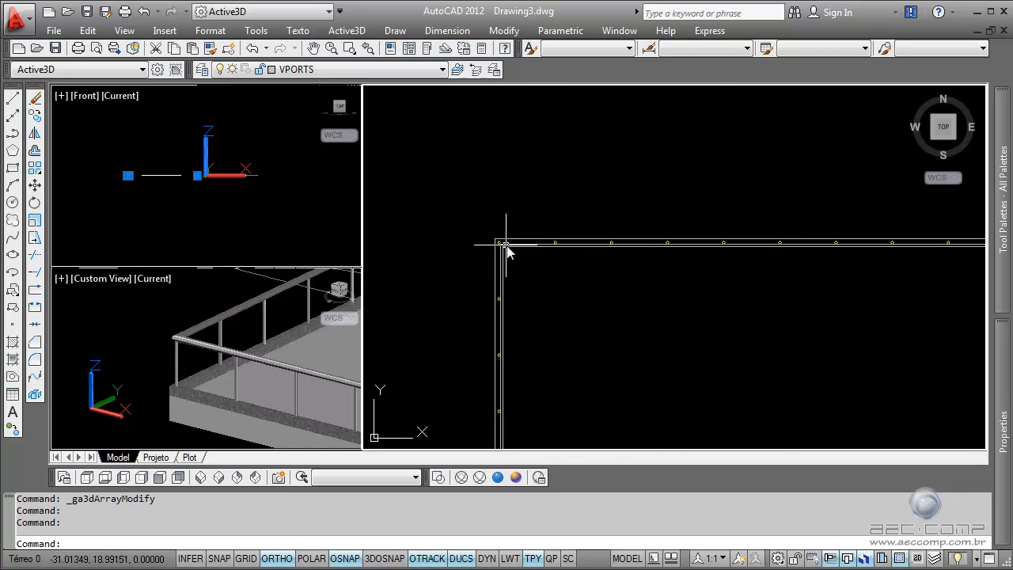
middle_click_drag(790, 256, 328, 238)
scroll(566, 233, "up", 5)
scroll(486, 206, "down", 8)
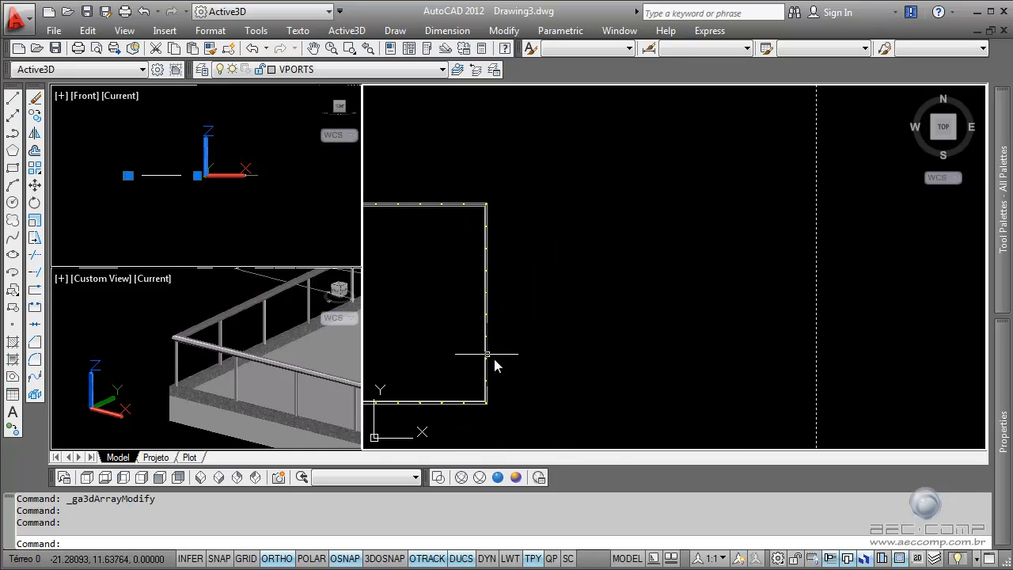
scroll(492, 400, "up", 4)
middle_click_drag(491, 401, 640, 307)
scroll(640, 307, "up", 1)
scroll(547, 333, "down", 3)
middle_click_drag(547, 333, 761, 326)
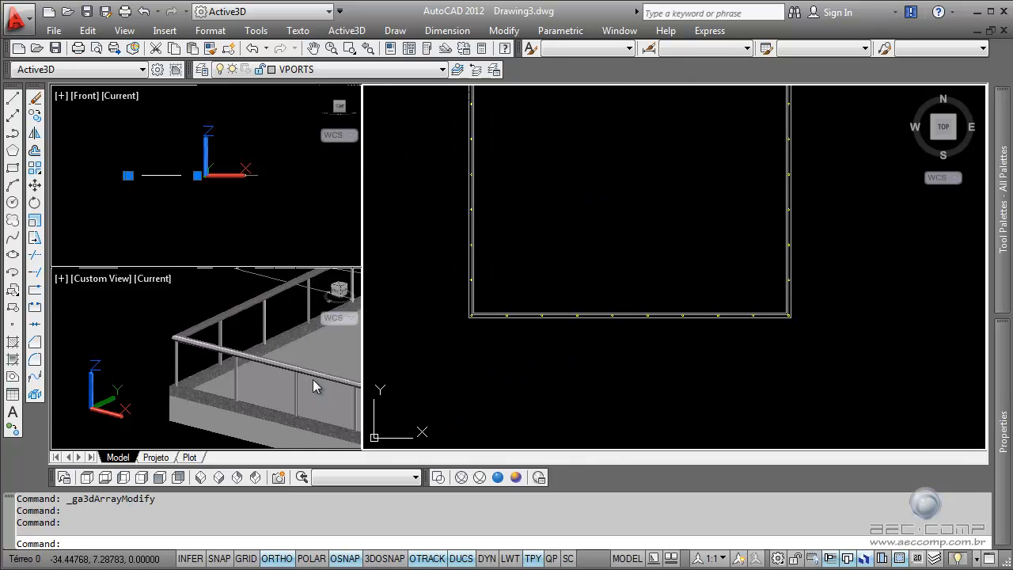
left_click(219, 349)
scroll(184, 339, "down", 6)
middle_click_drag(165, 353, 104, 358)
left_click(710, 267)
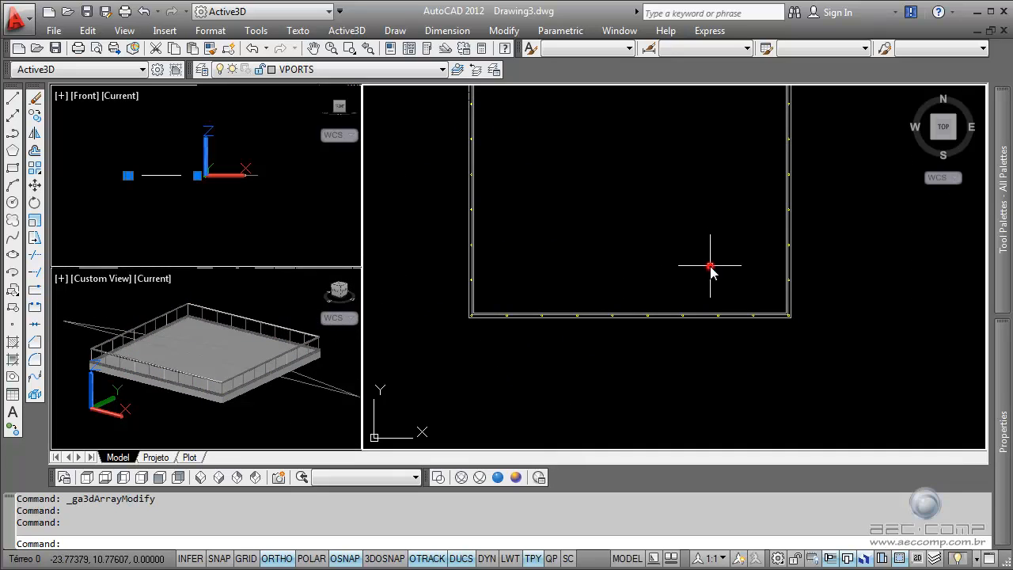
scroll(672, 266, "down", 2)
middle_click_drag(671, 267, 663, 315)
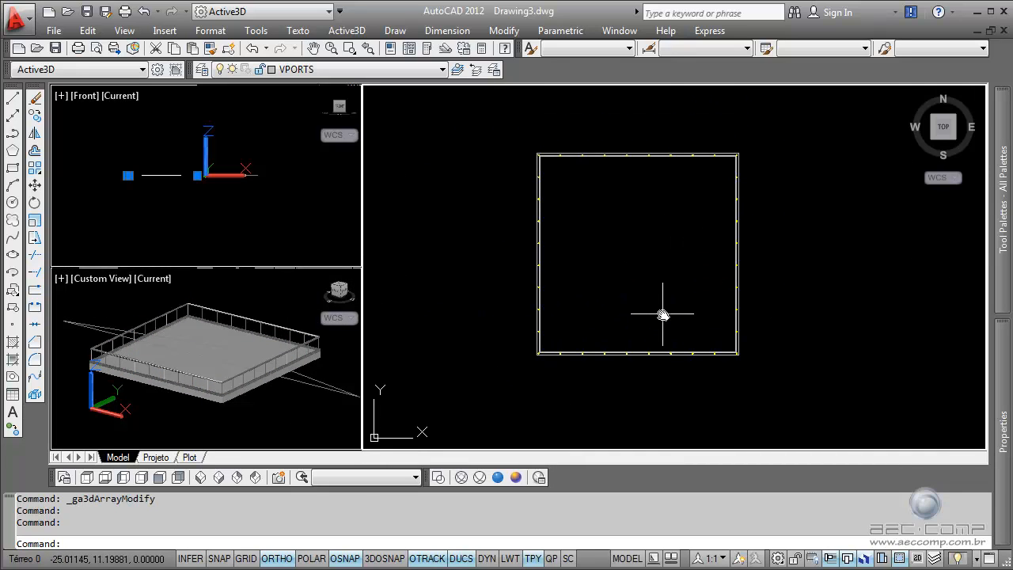
Copy the rectangular profile that scales in X and Y, giving the copy the name and description Gurada Corpo Vidro.
left_click(353, 31)
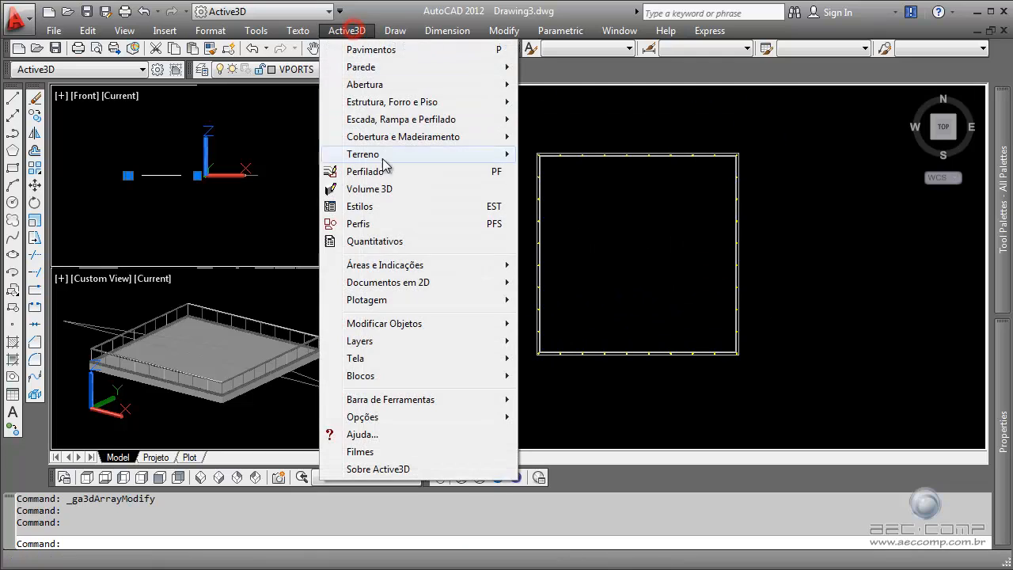
left_click(366, 224)
left_click_drag(700, 214, 701, 255)
left_click(491, 198)
left_click(602, 143)
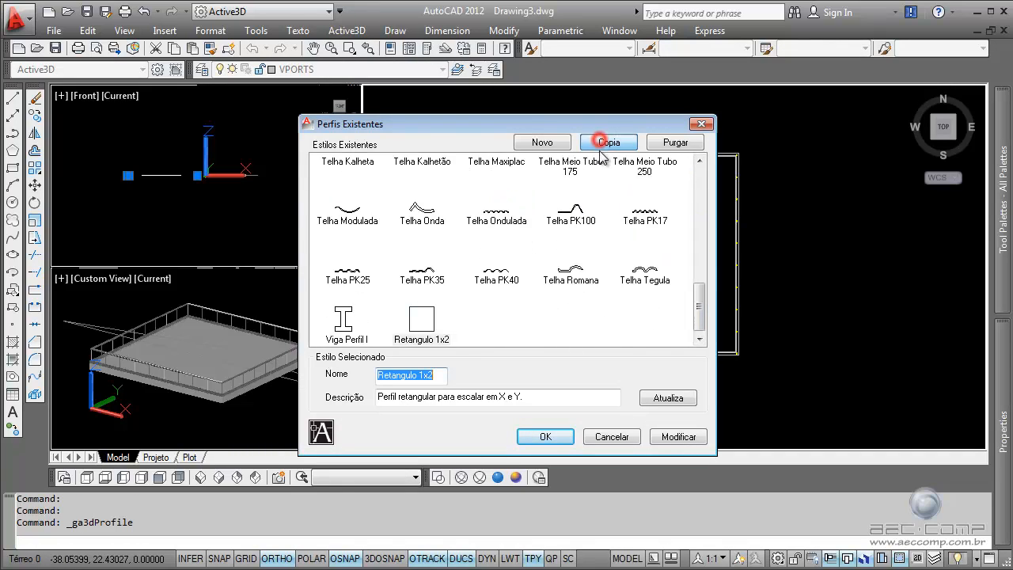
type("G")
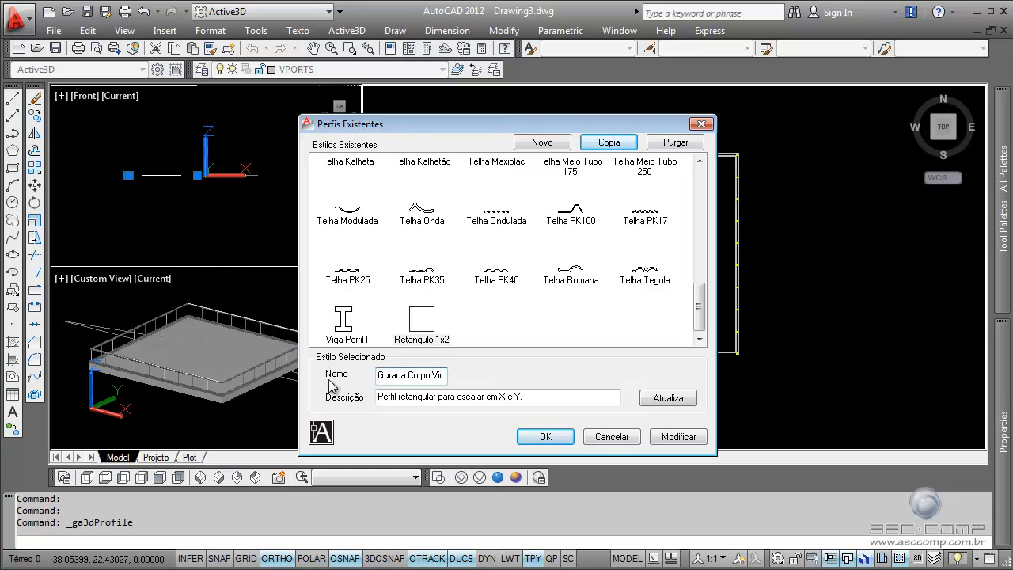
double_click(447, 378)
key("ctrl+c")
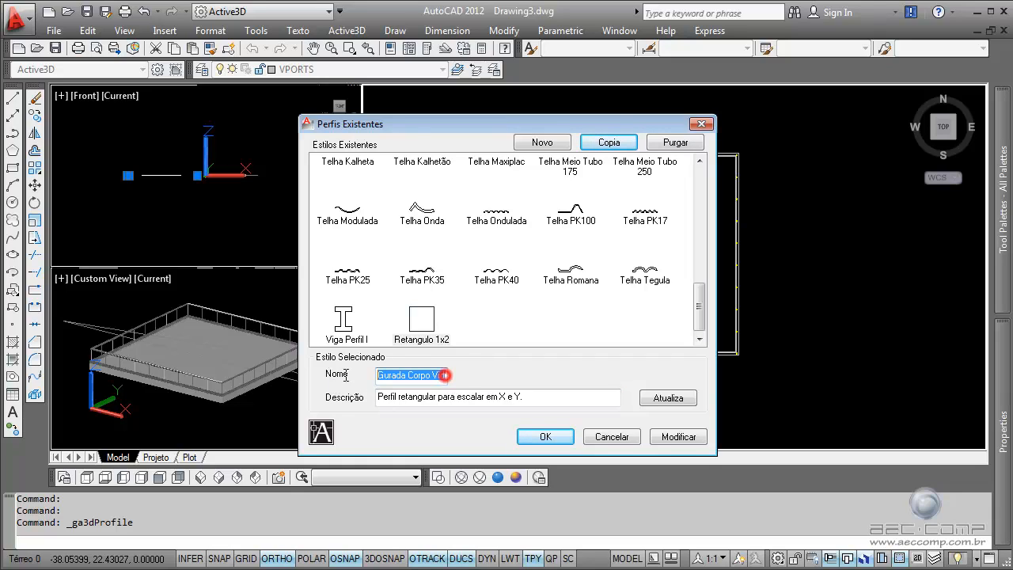
triple_click(550, 403)
key("ctrl+v")
left_click(690, 402)
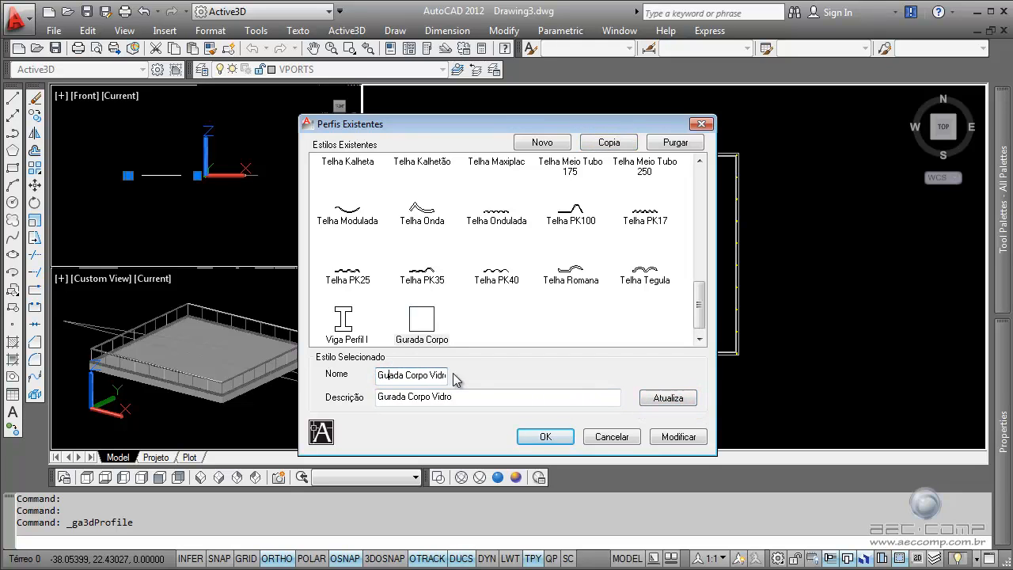
Correct the copied profile's name and description to Guarda Corpo Vidro and save the profile.
left_click(390, 399)
key("BackSpace")
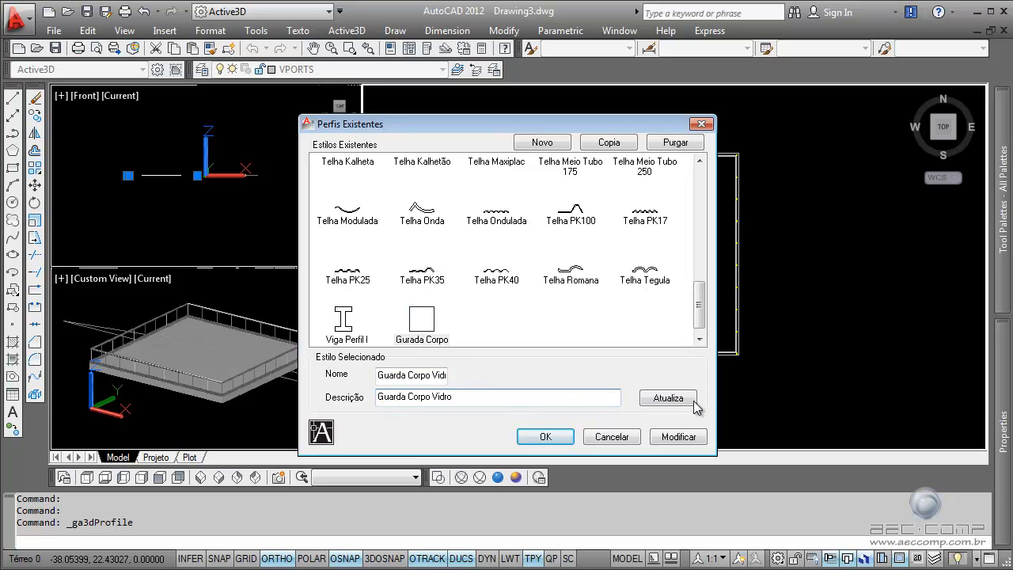
left_click(669, 399)
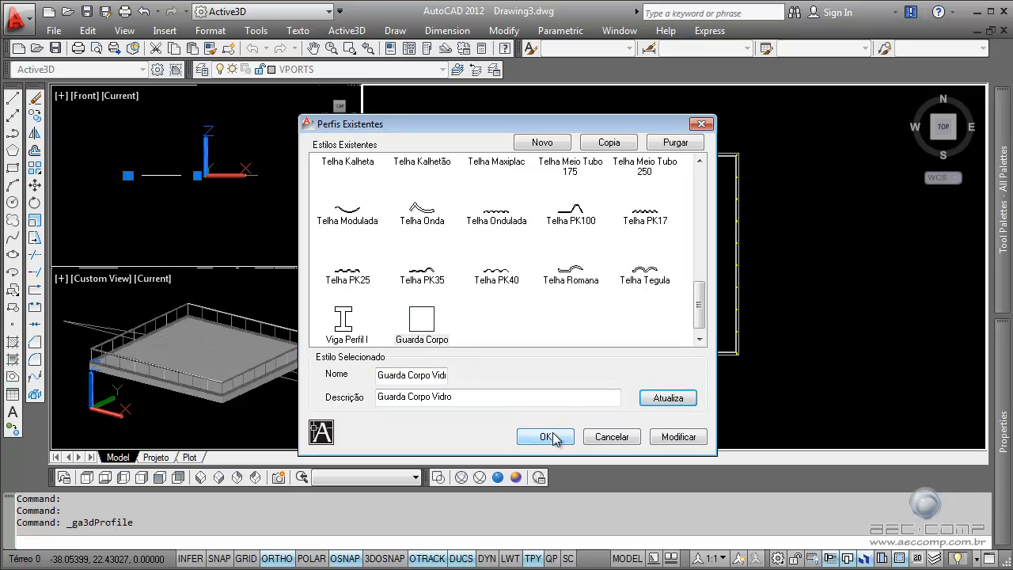
left_click(546, 437)
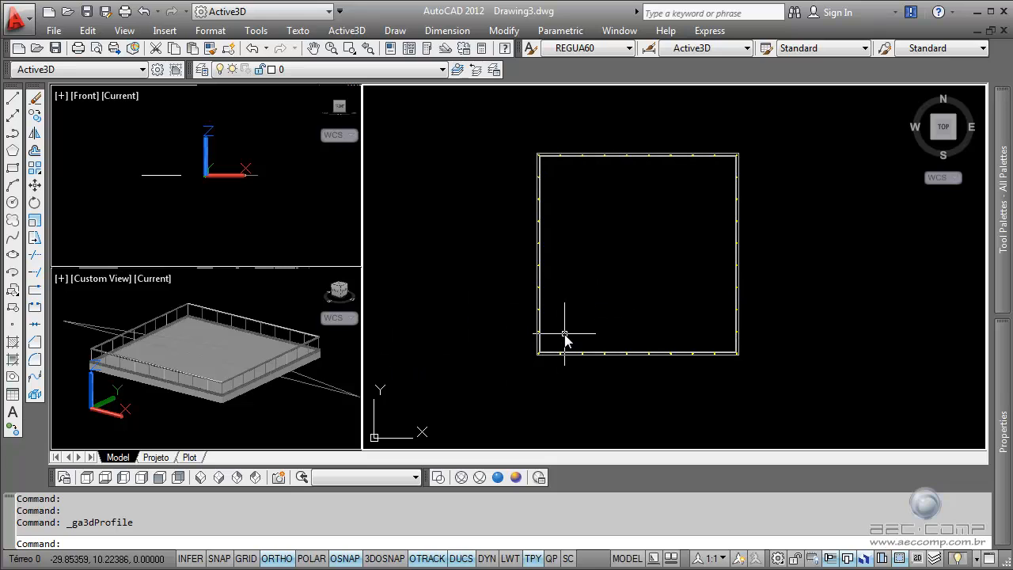
Duplicate the Retangular style for the Perfilado command and name the copy Gurada Corpo Vidro.
left_click(348, 31)
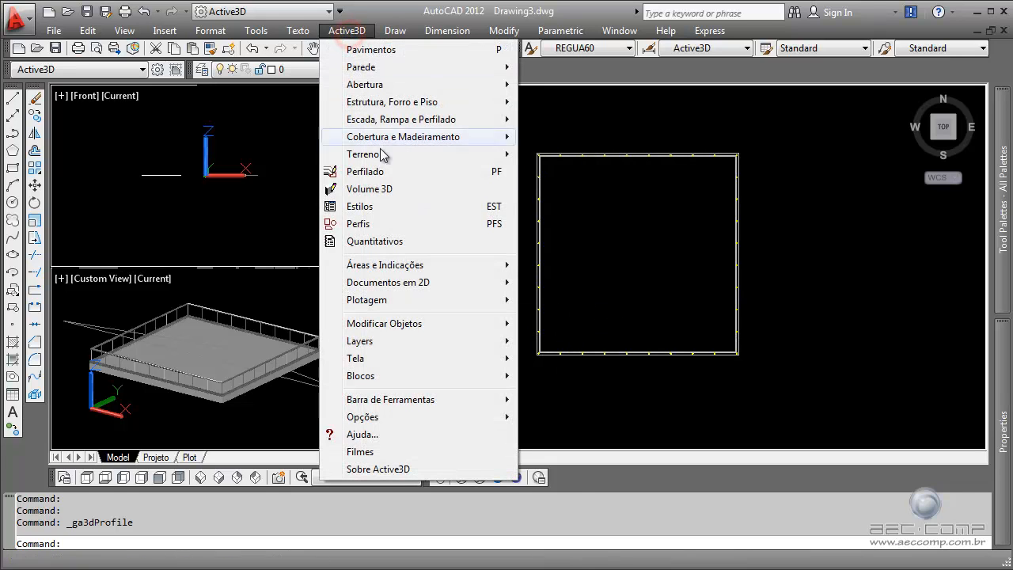
left_click(372, 171)
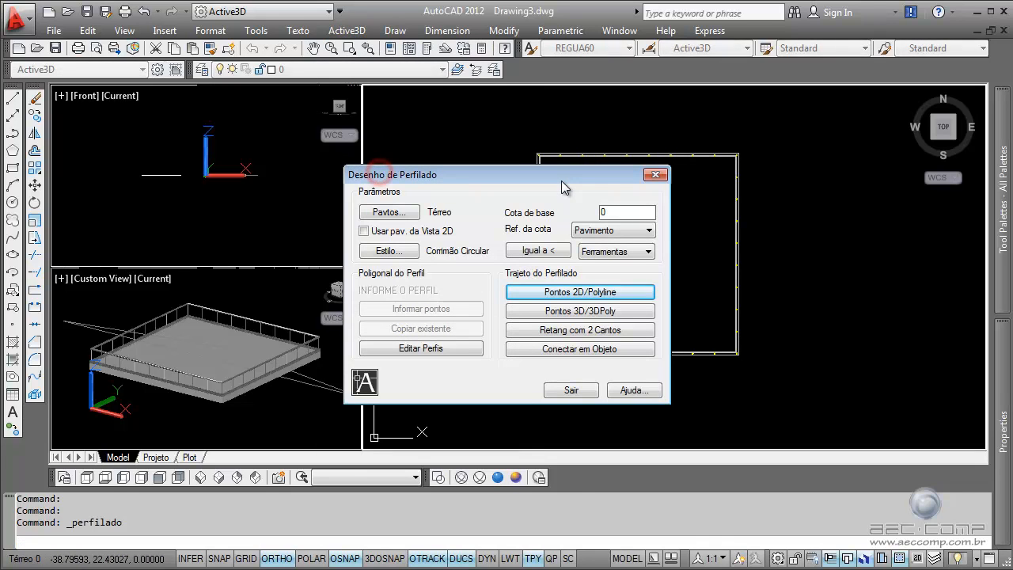
left_click(402, 252)
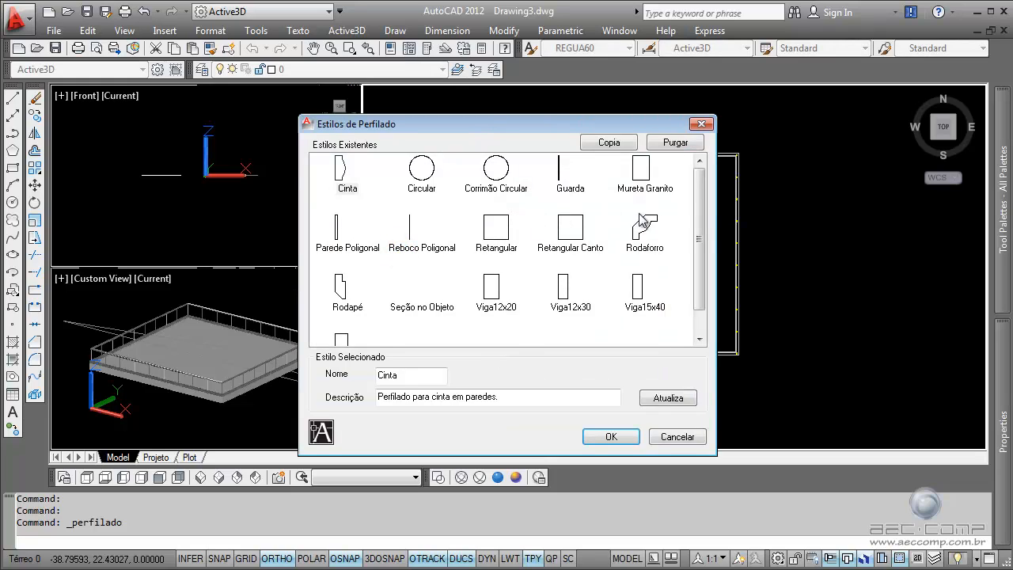
left_click_drag(702, 228, 707, 273)
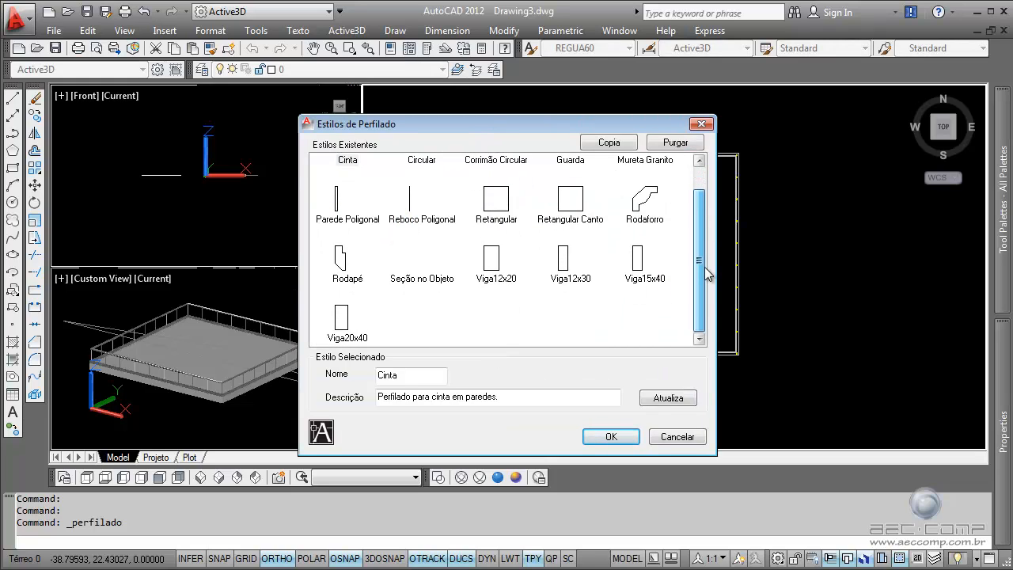
left_click(496, 200)
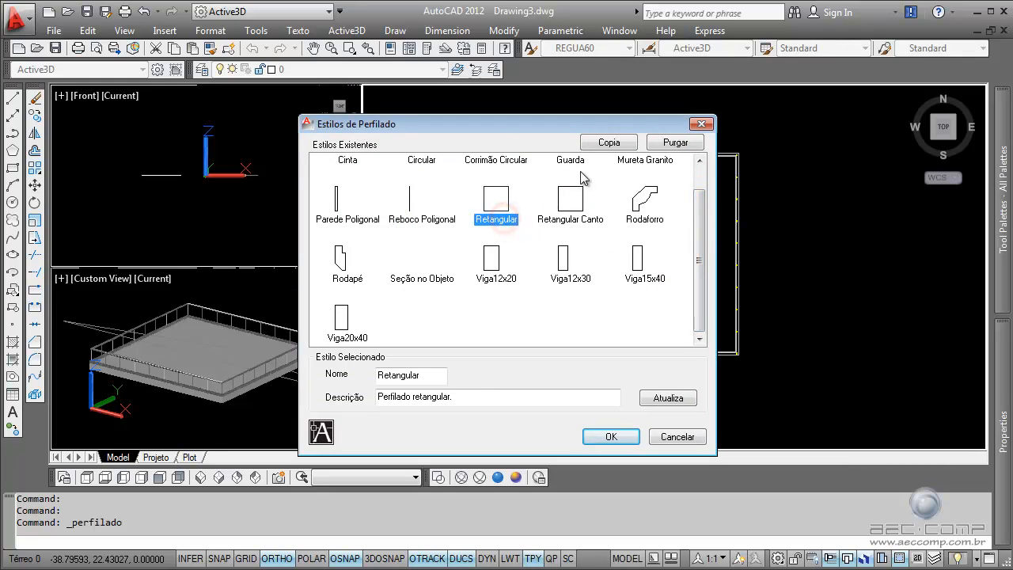
left_click(603, 144)
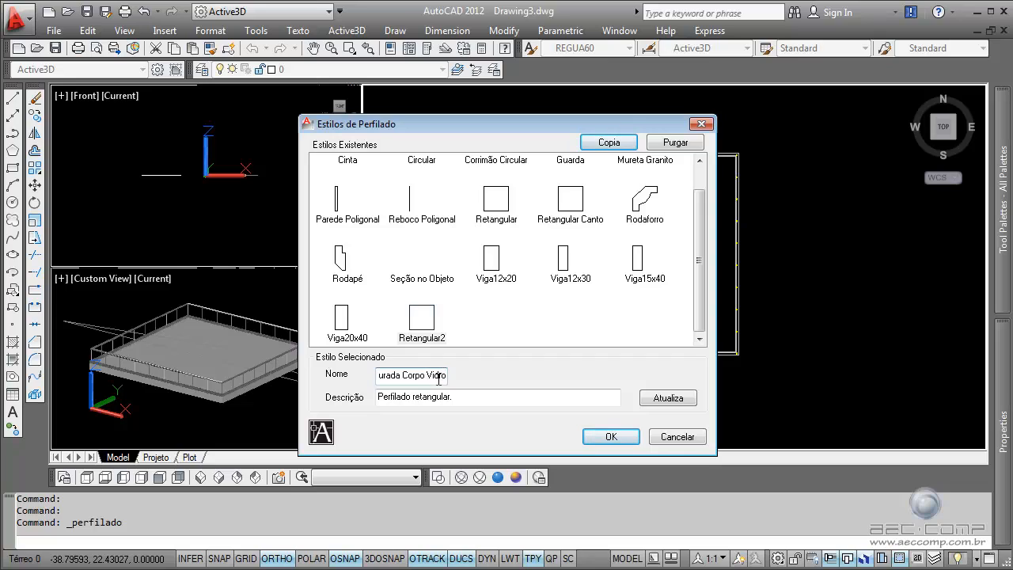
Set the copied style's description to Gurada Corpo Vidro and make it the active style for the new perfilado.
triple_click(446, 378)
key("ctrl+c")
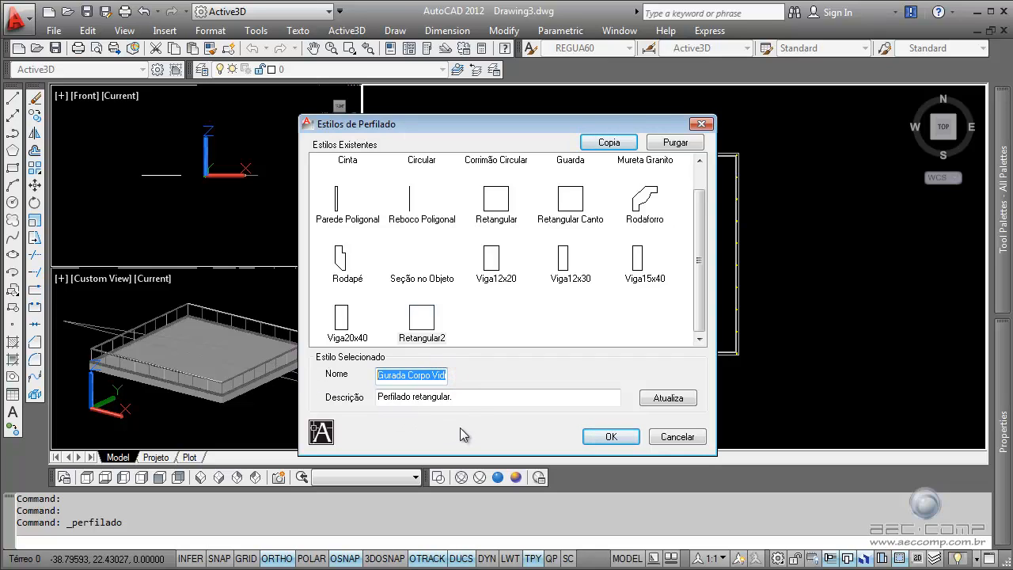
triple_click(462, 399)
key("ctrl+v")
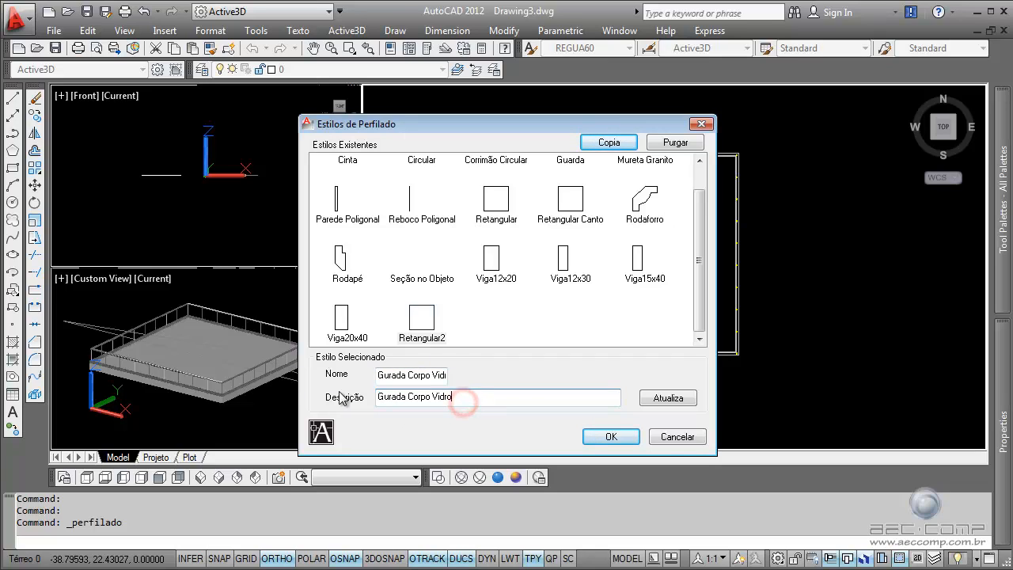
left_click(653, 399)
left_click(617, 438)
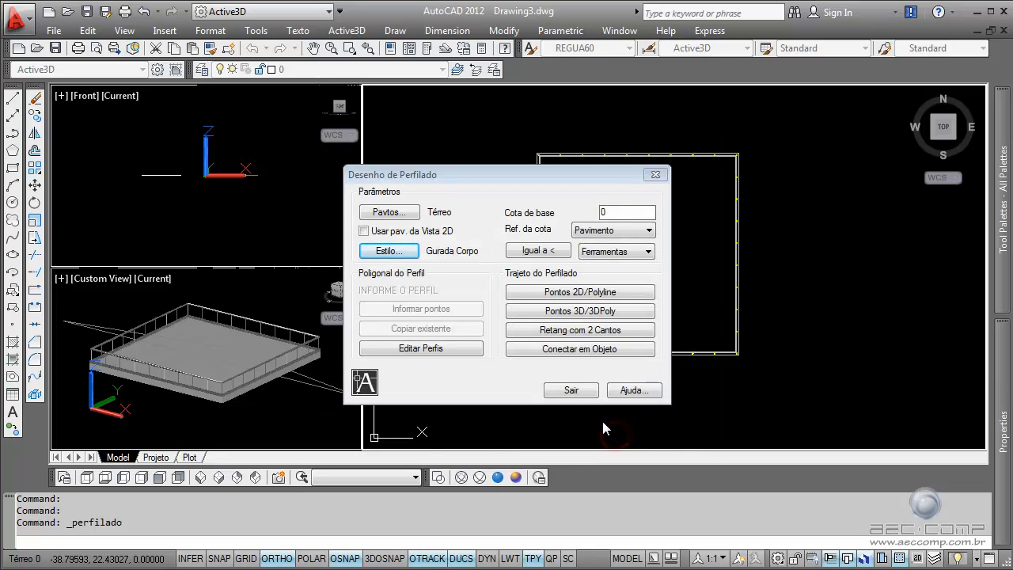
Draw a straight north-south perfilado in the Gurada Corpo Vidro style from two 2D points outside the slab's west side.
mouse_move(999, 409)
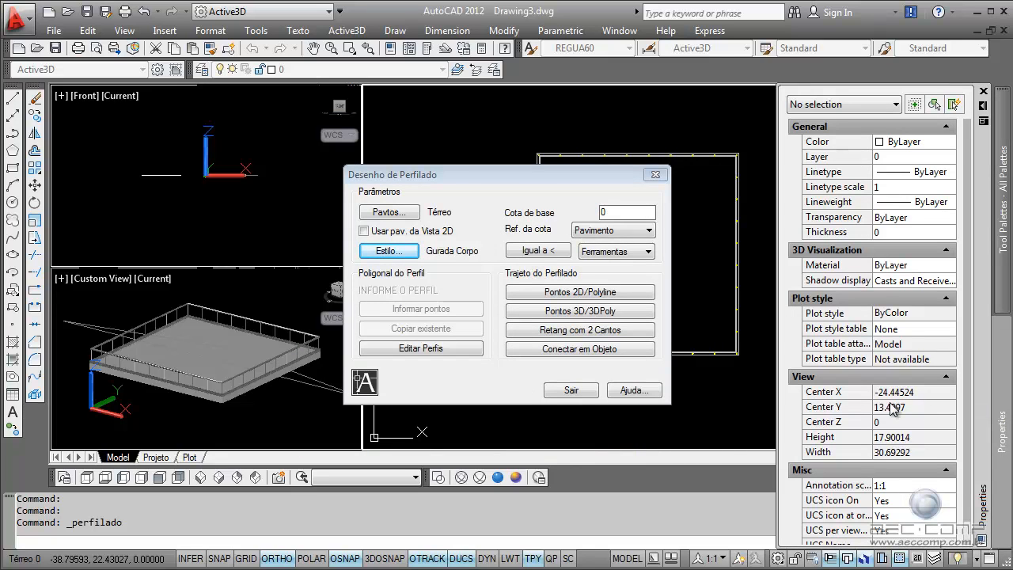
left_click(566, 293)
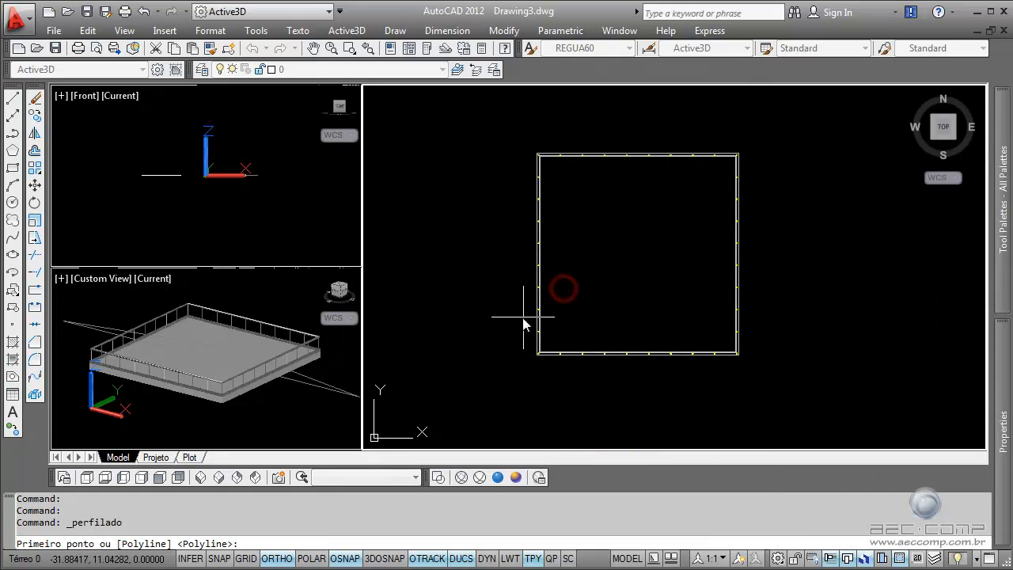
left_click(504, 339)
left_click(508, 263)
key("Return")
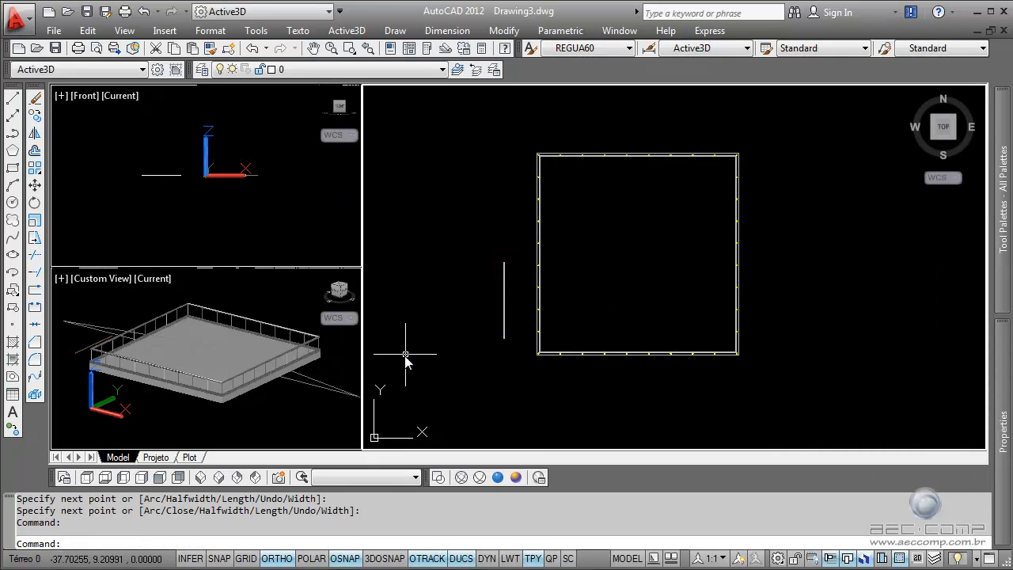
left_click(185, 356)
scroll(68, 361, "up", 7)
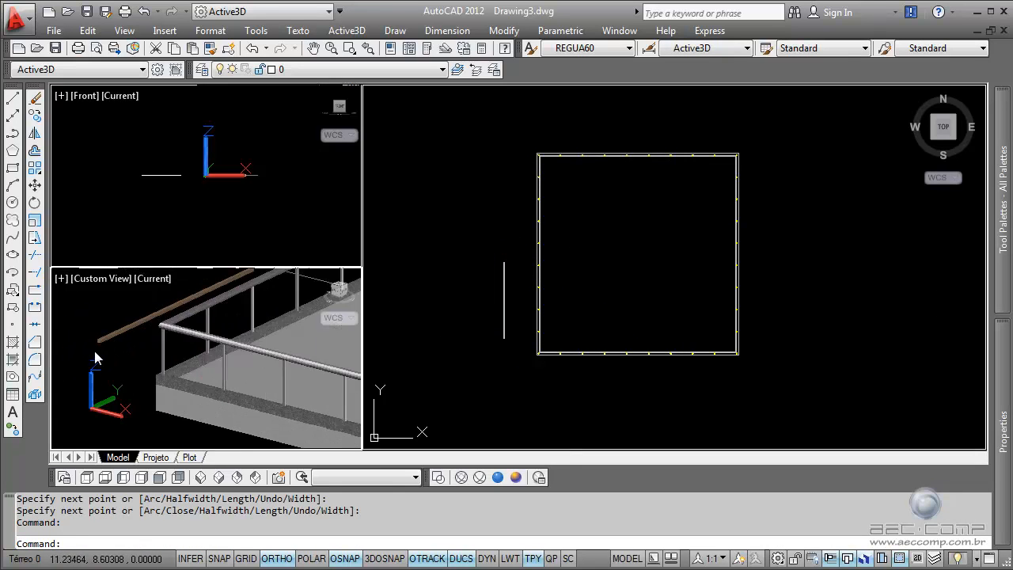
Reapply the Gurada Corpo Vidro style to the new perfilado west of the slab and assign it the Guarda Corpo Vidro profile.
left_click(115, 332)
mouse_move(1003, 423)
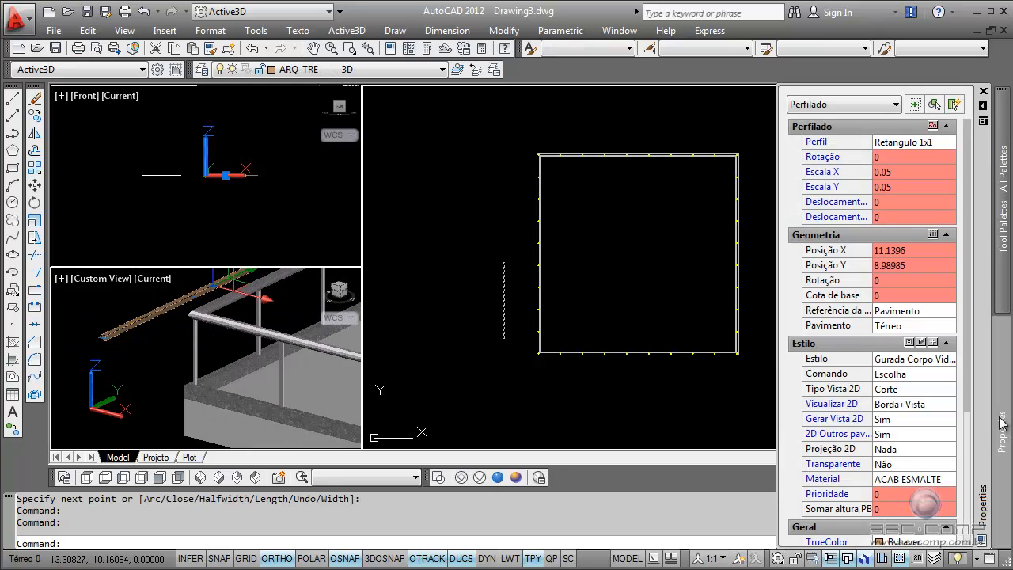
left_click(904, 360)
left_click(904, 361)
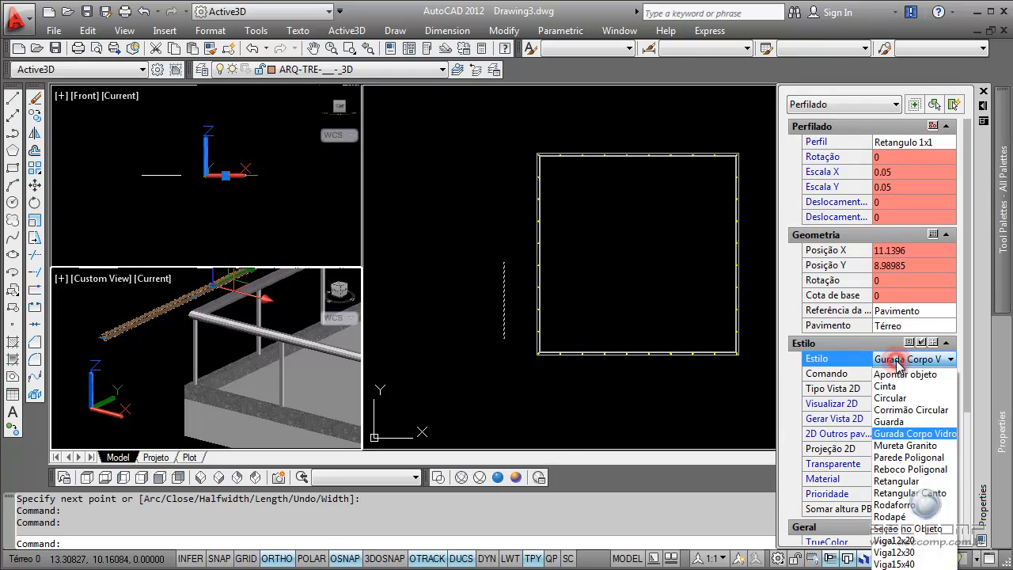
left_click(904, 435)
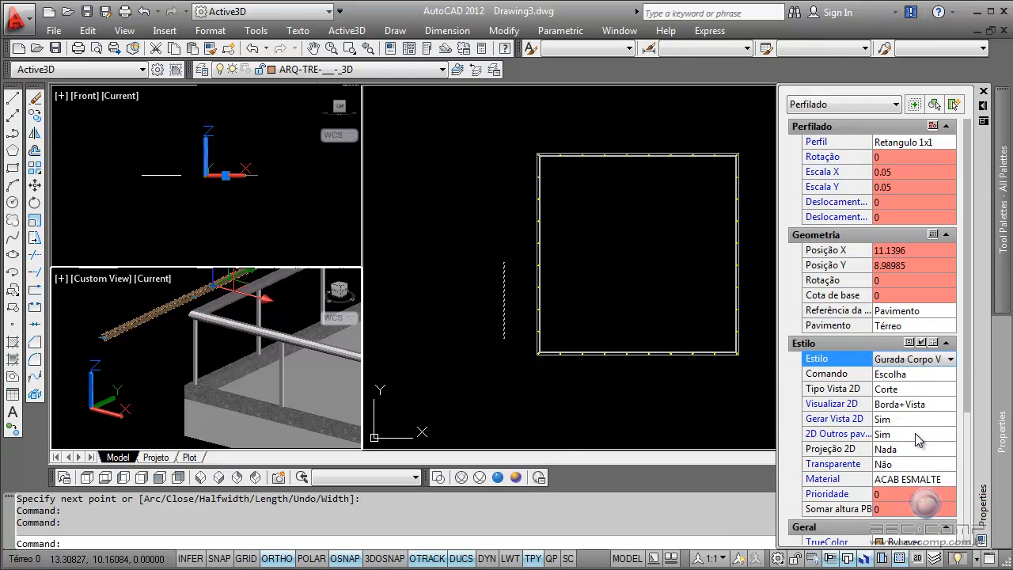
left_click(920, 147)
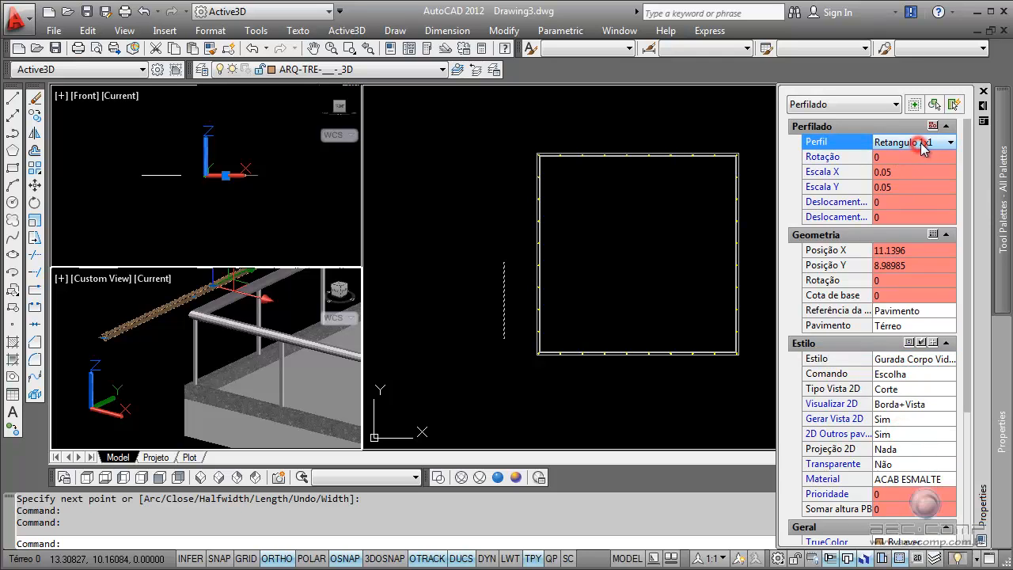
left_click(920, 146)
scroll(947, 329, "up", 6)
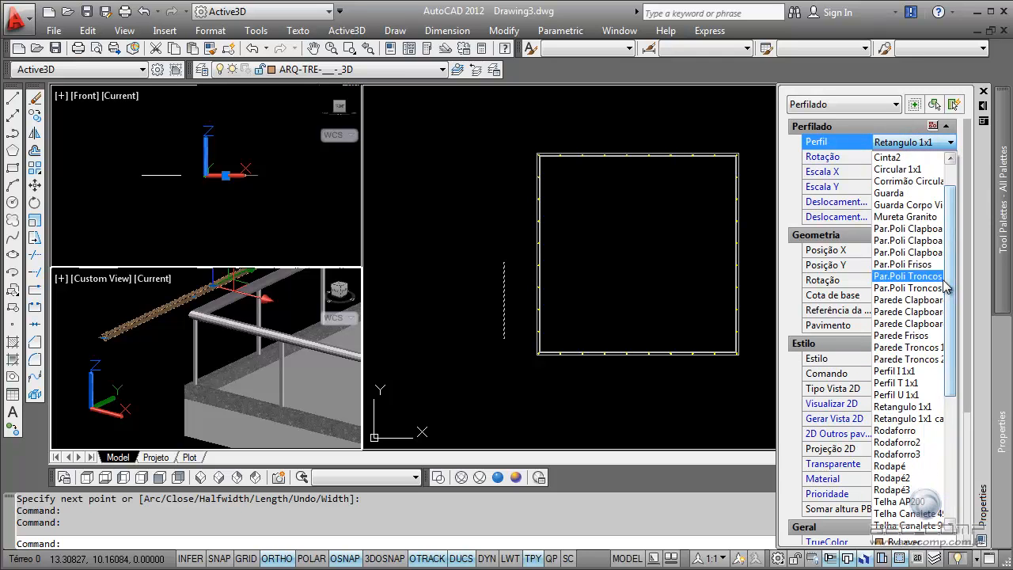
left_click(903, 205)
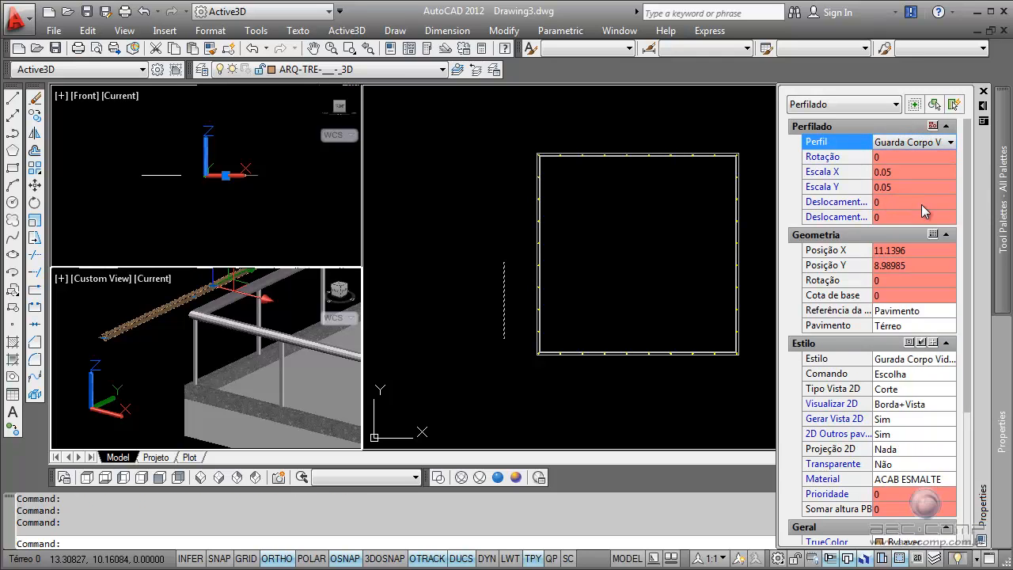
Set the glass perfilado's Escala X to 0.01 and Escala Y to 0.5.
left_click(908, 173)
type(".0")
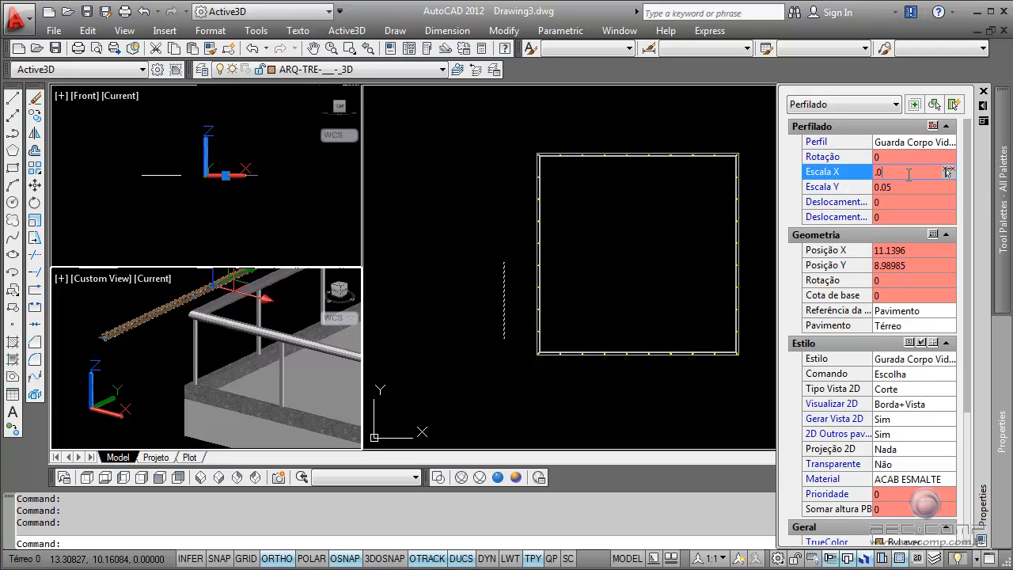
type("1")
key("Tab")
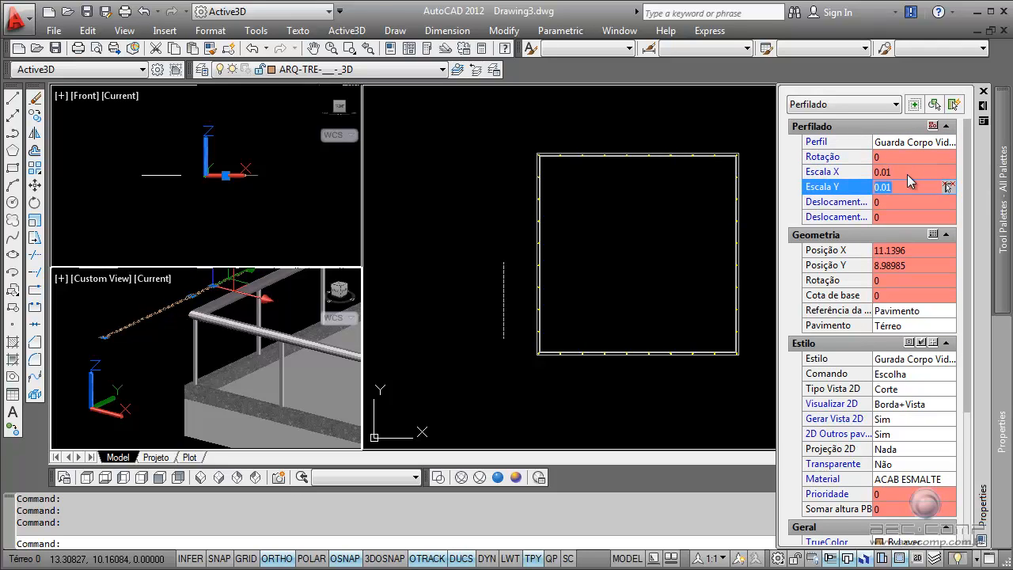
type(".5")
key("Tab")
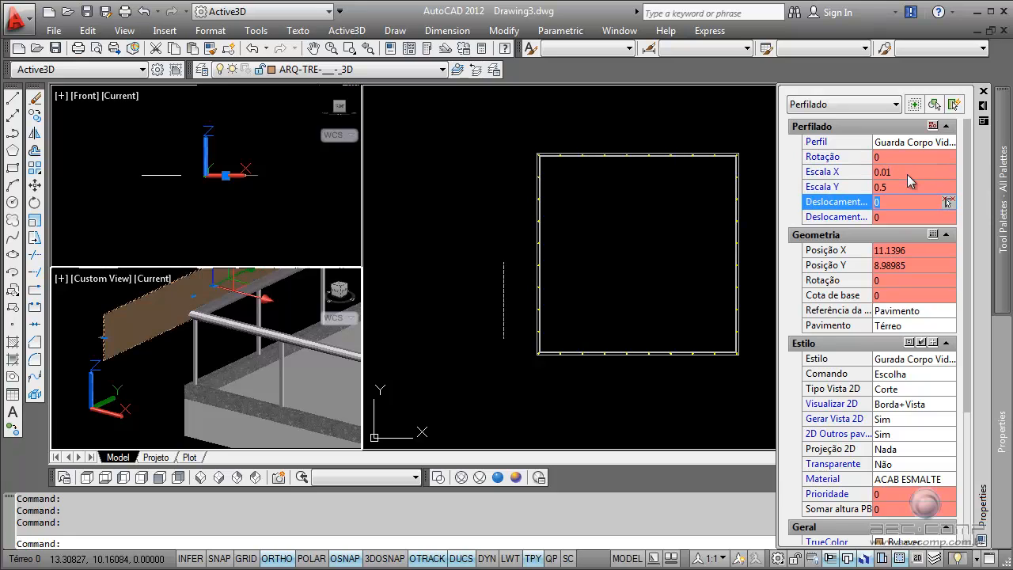
Assign the VIDRO VERDE material to the glass perfilado and clear the selection.
left_click(932, 481)
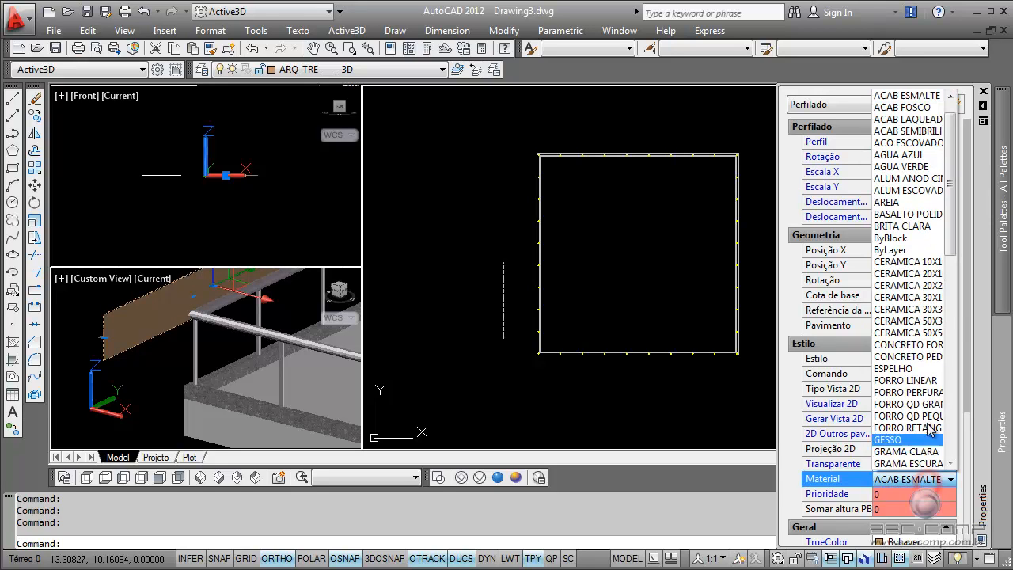
left_click_drag(954, 239, 958, 342)
scroll(931, 440, "down", 9)
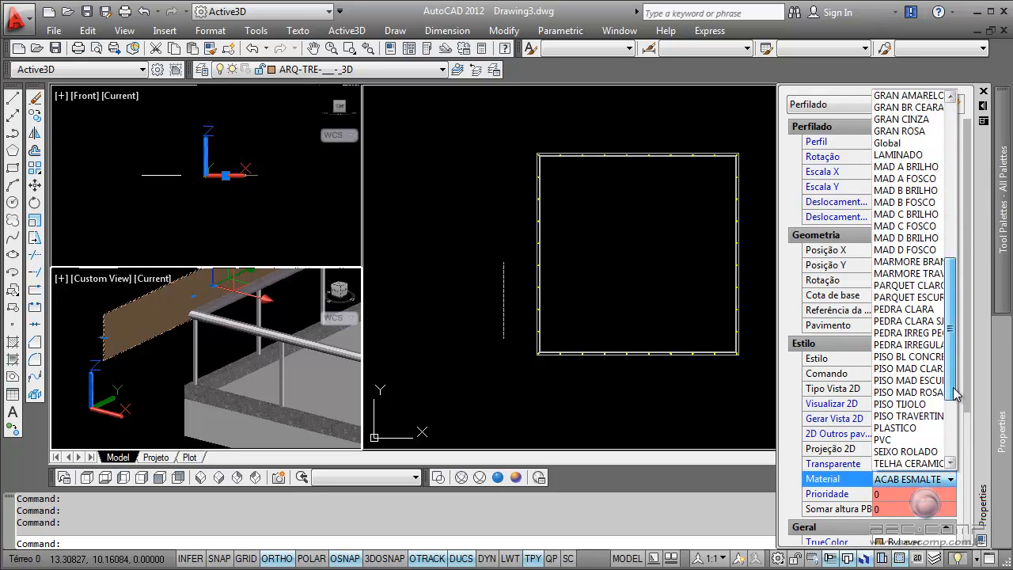
left_click(910, 451)
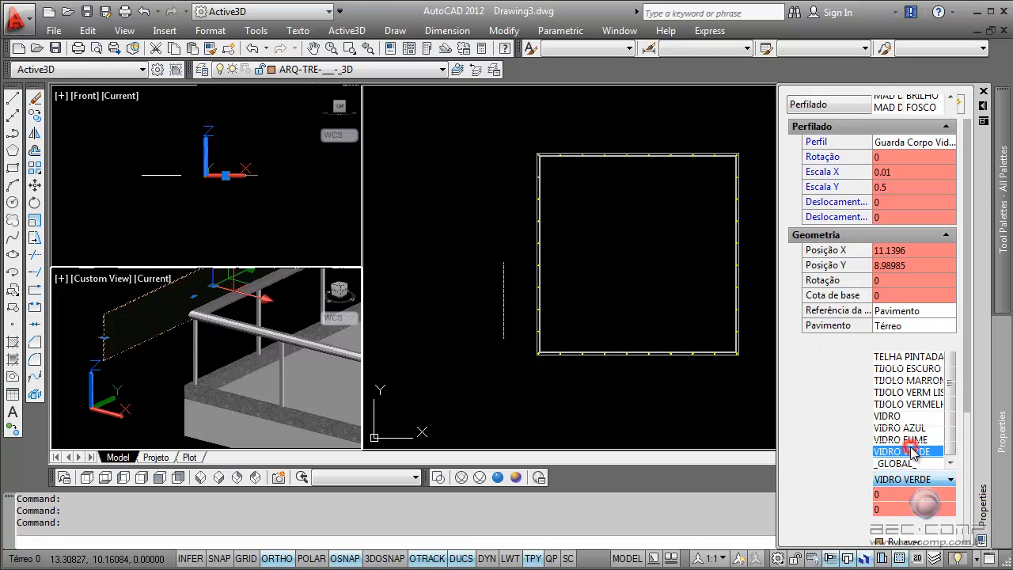
key("Escape")
scroll(150, 356, "up", 2)
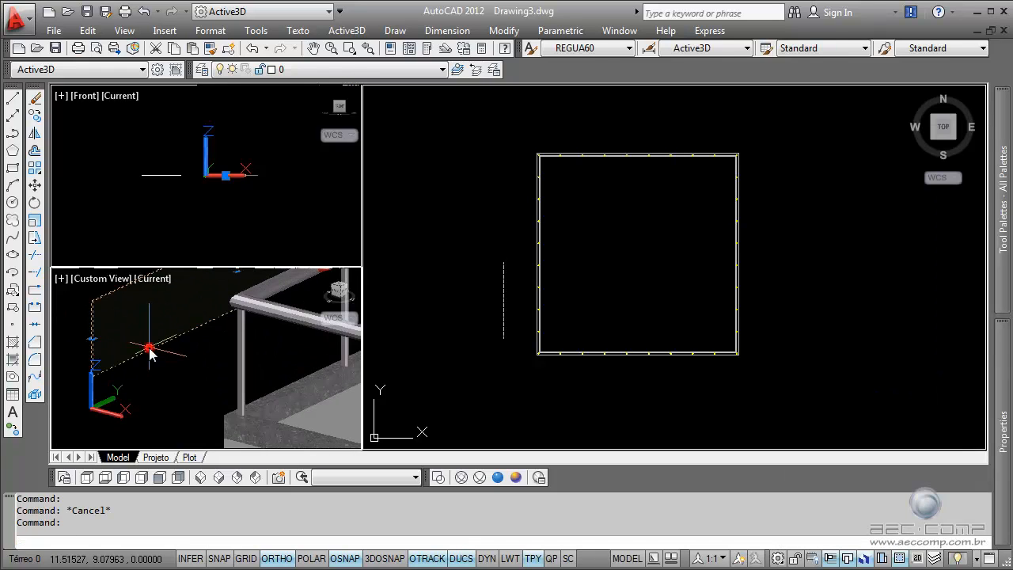
scroll(157, 355, "down", 2)
key("Escape")
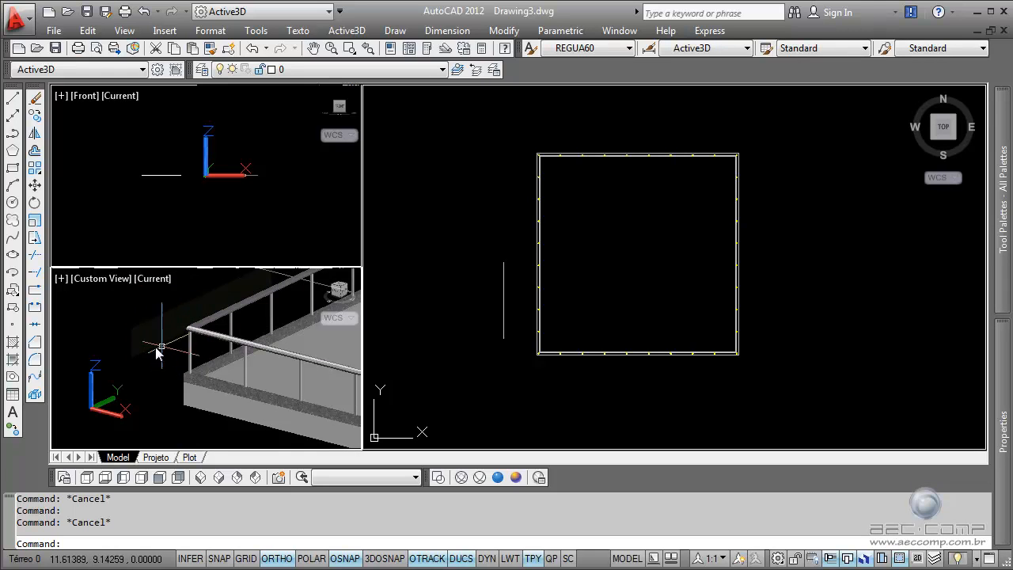
Connect the glass perfilado to the slab picked in the section view, using Curva Composta, the Eixo position and Acima da base.
left_click(347, 31)
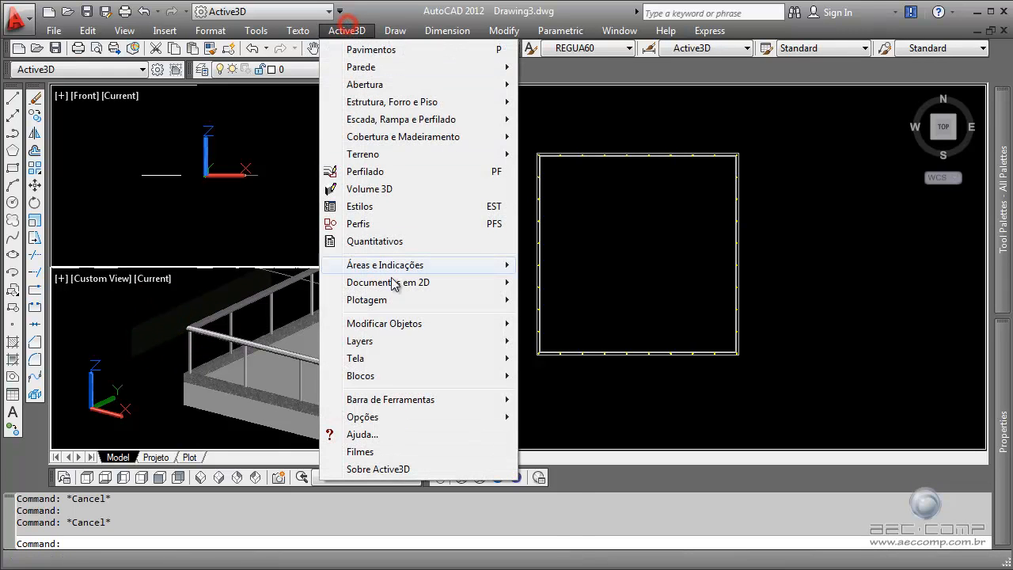
left_click(396, 324)
left_click(587, 393)
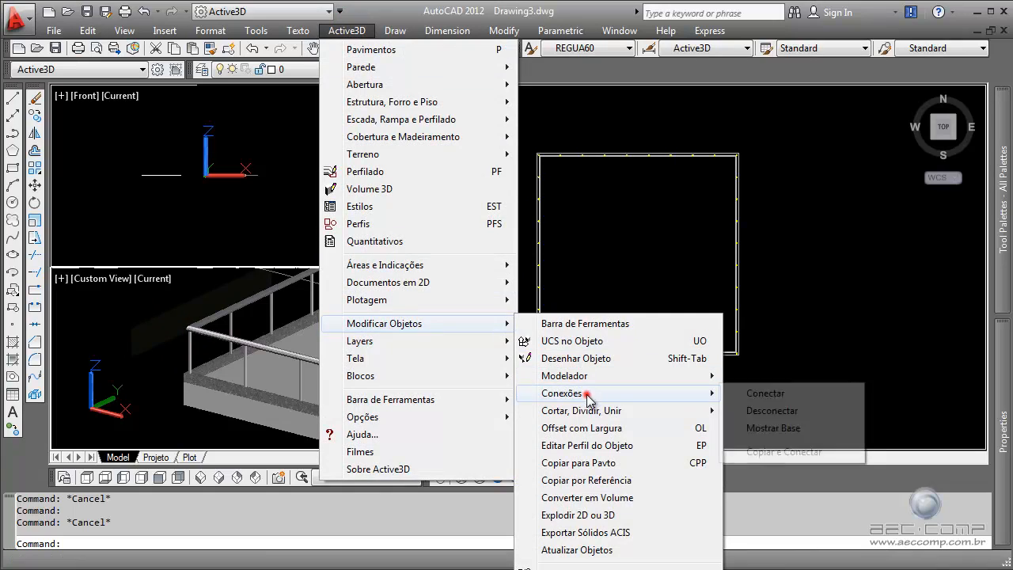
left_click(772, 392)
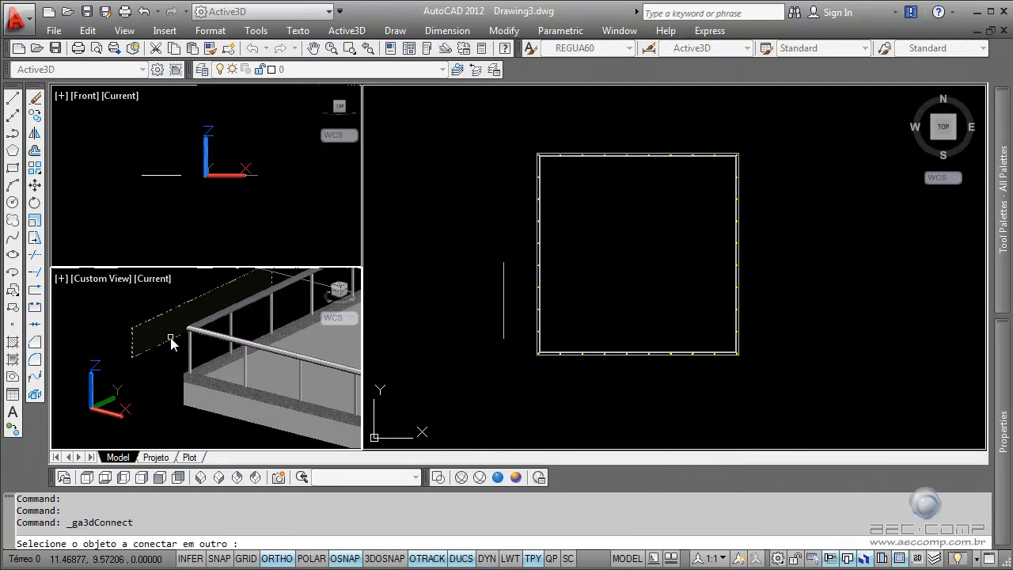
left_click(146, 342)
left_click(602, 277)
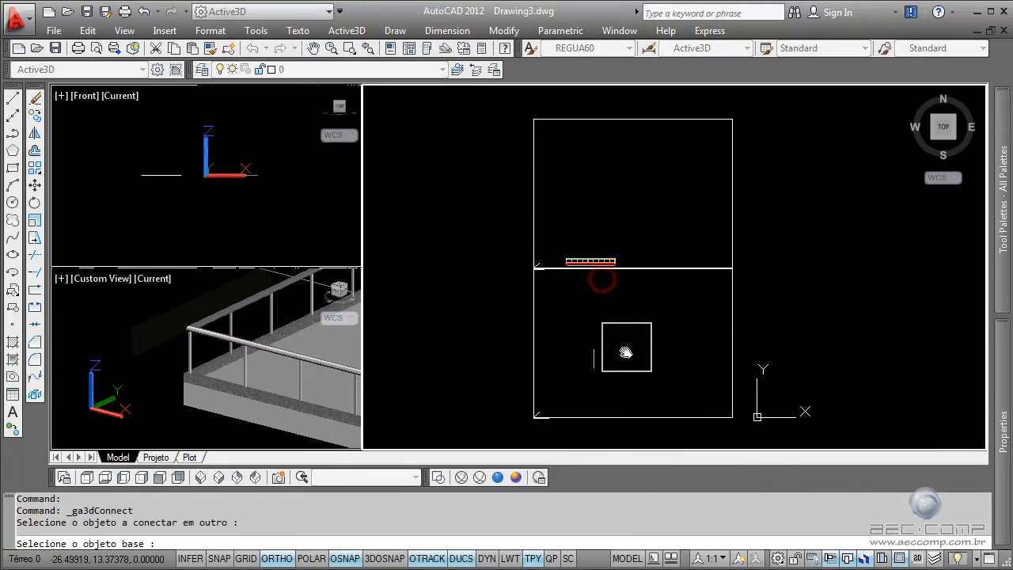
scroll(558, 301, "up", 5)
left_click(572, 339)
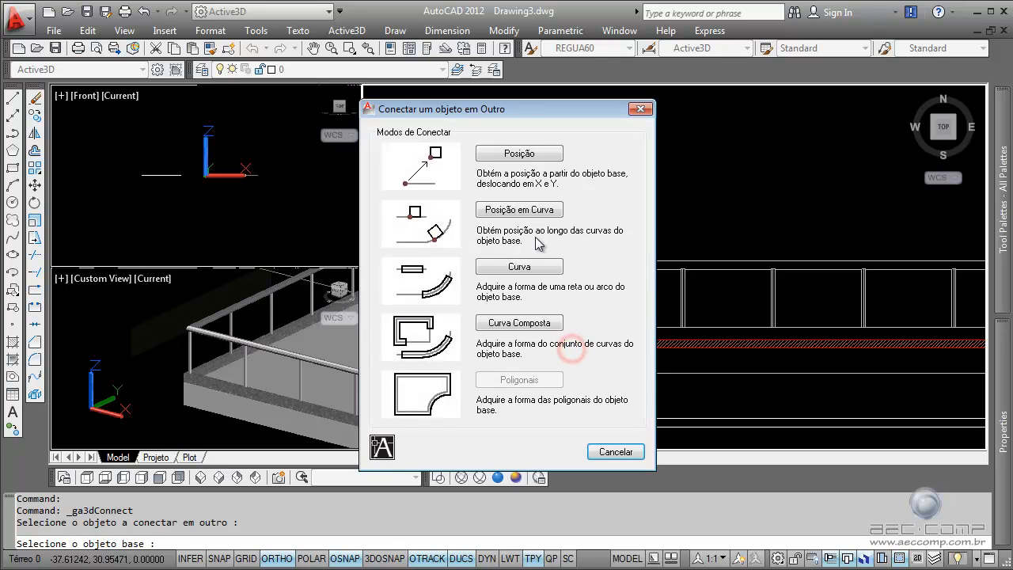
left_click(514, 325)
left_click(517, 154)
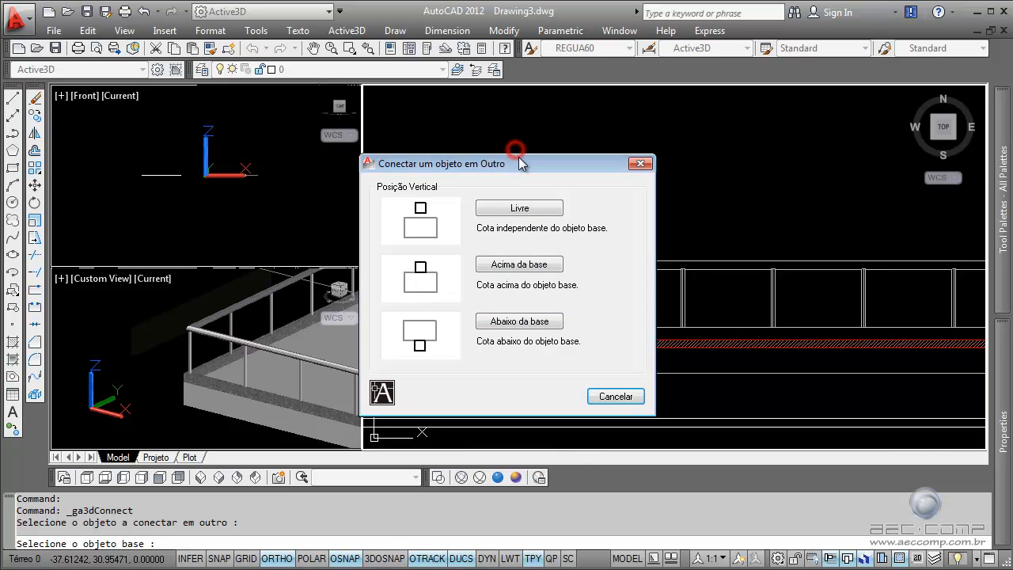
left_click(519, 264)
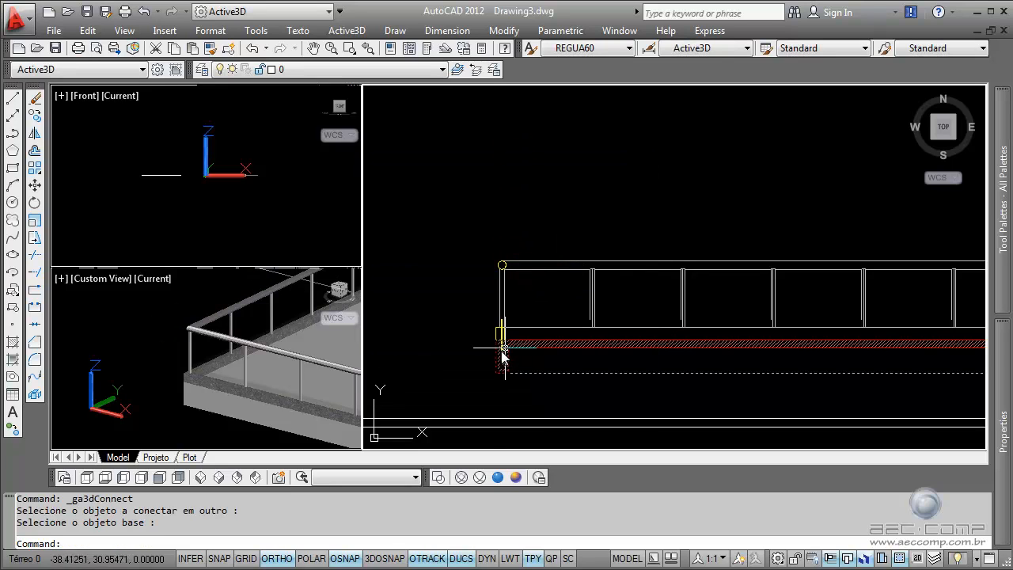
Set the Cota de base of the connected glass panel to 0.5 through its 2D section view.
scroll(507, 344, "up", 3)
left_click(518, 297)
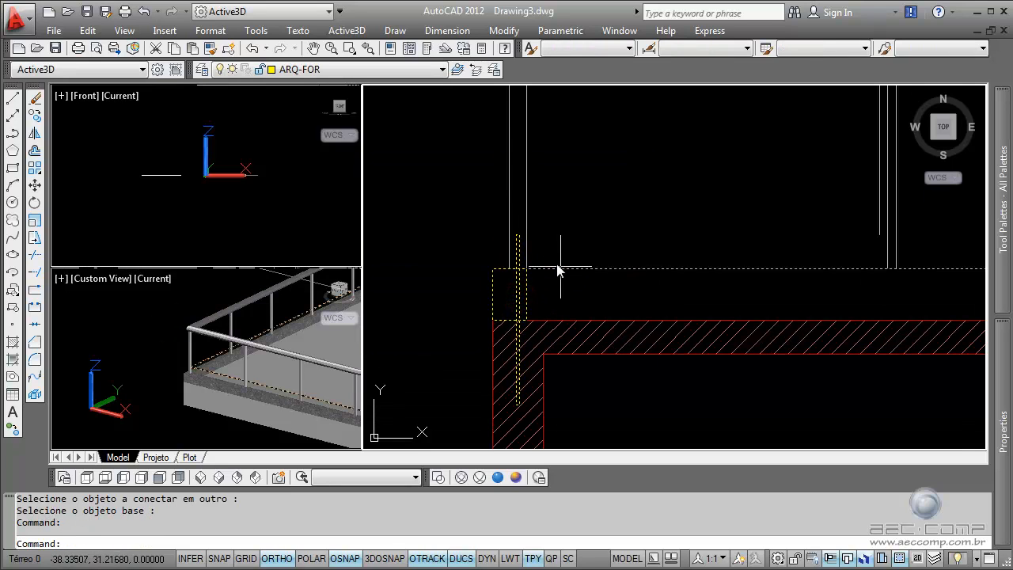
scroll(543, 318, "down", 3)
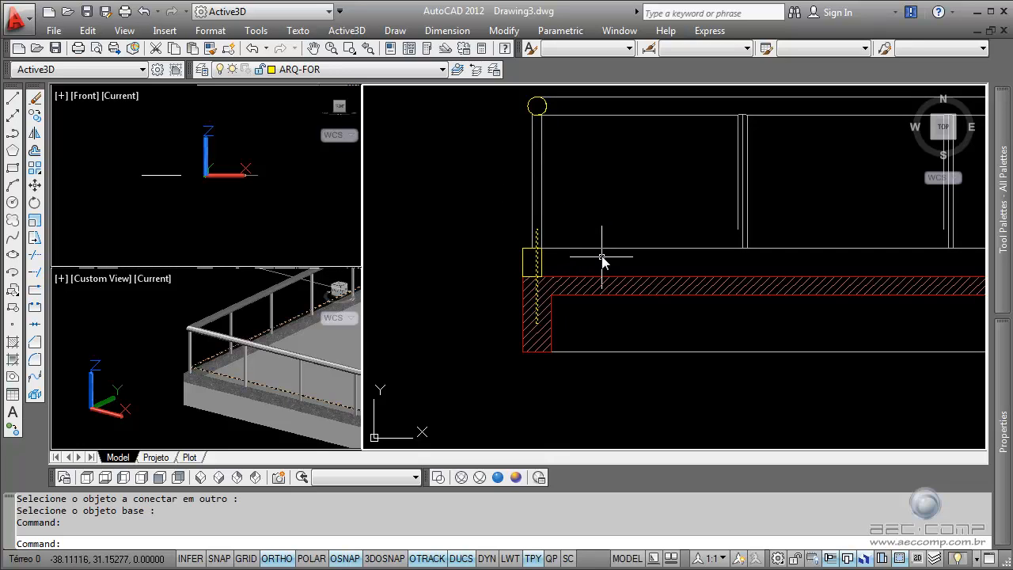
mouse_move(1007, 429)
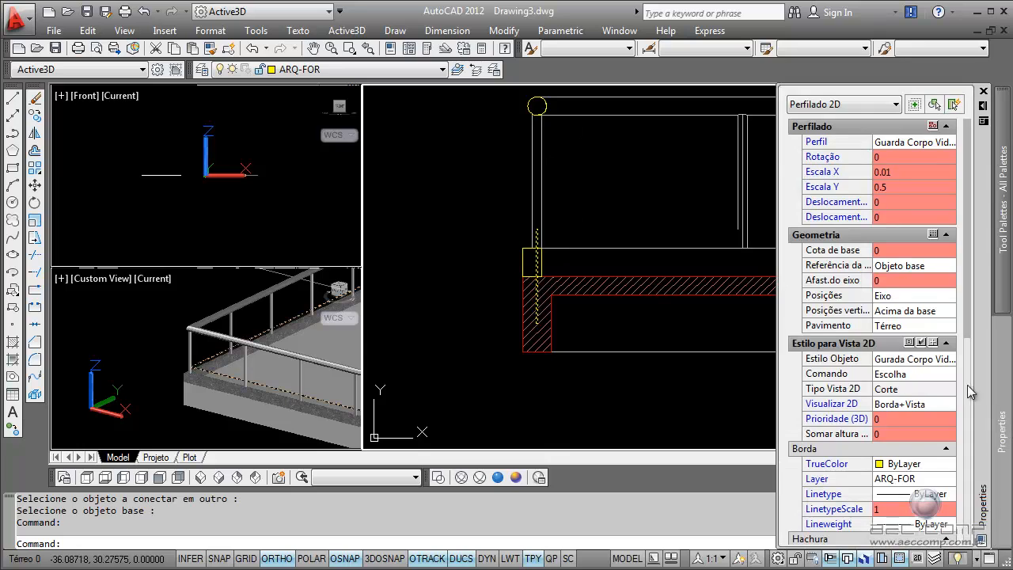
left_click(907, 283)
left_click(905, 249)
type(".")
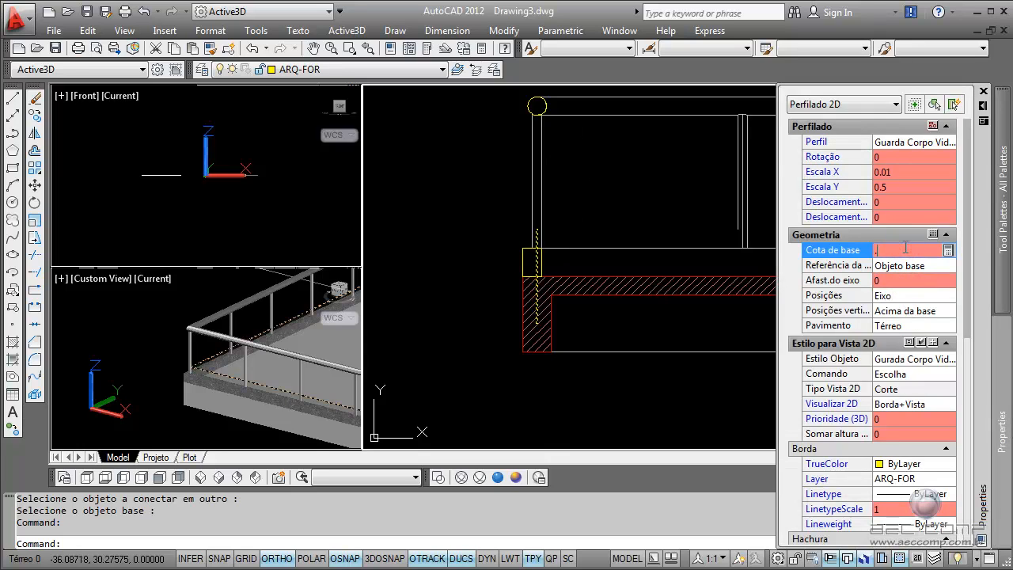
type("5")
key("Return")
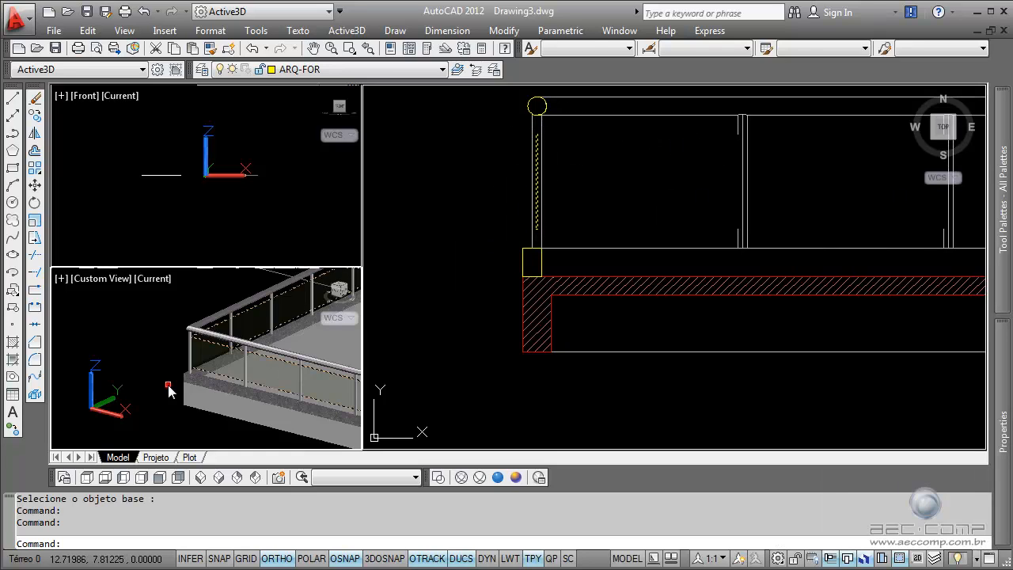
scroll(168, 391, "up", 5)
key("Escape")
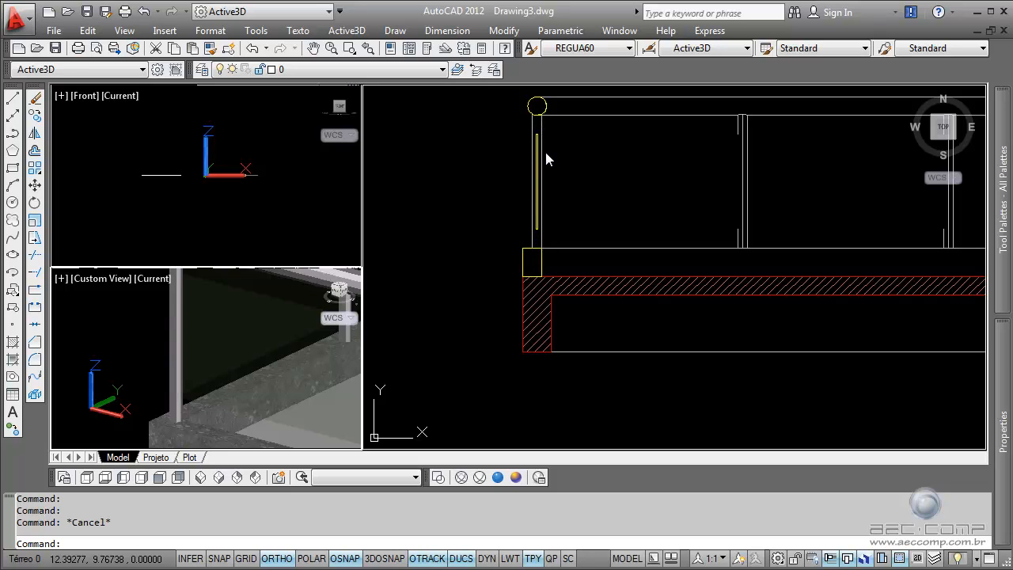
scroll(206, 348, "down", 5)
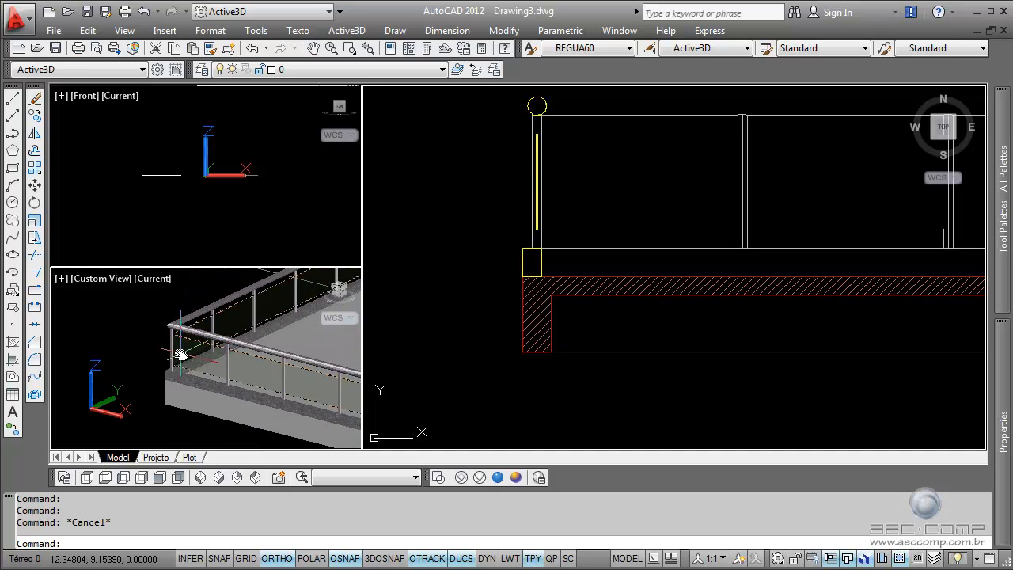
Inspect the 3D glass panel's Visualizar 2D and Tipo Vista 2D settings.
left_click(669, 166)
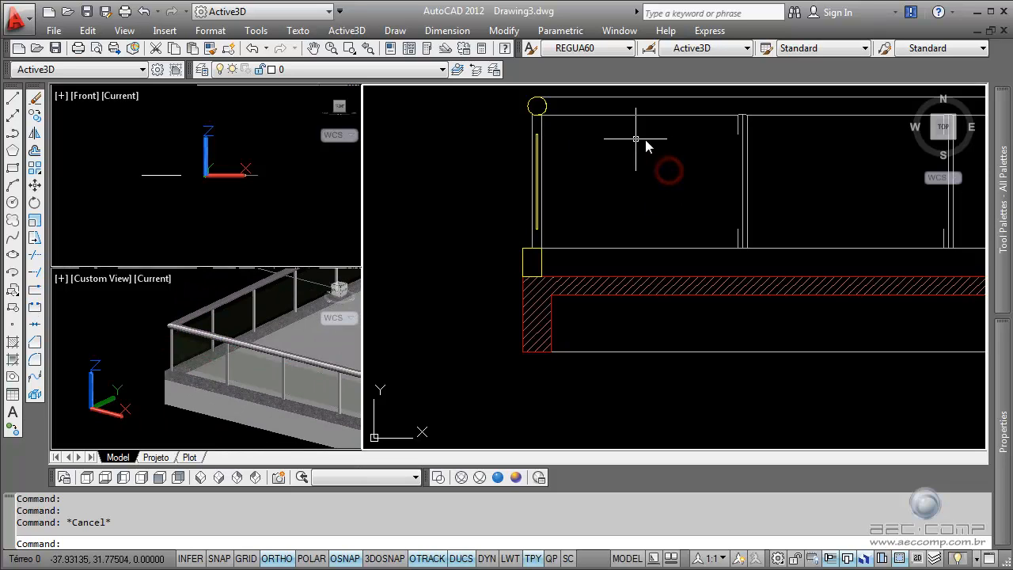
left_click(180, 342)
left_click(181, 342)
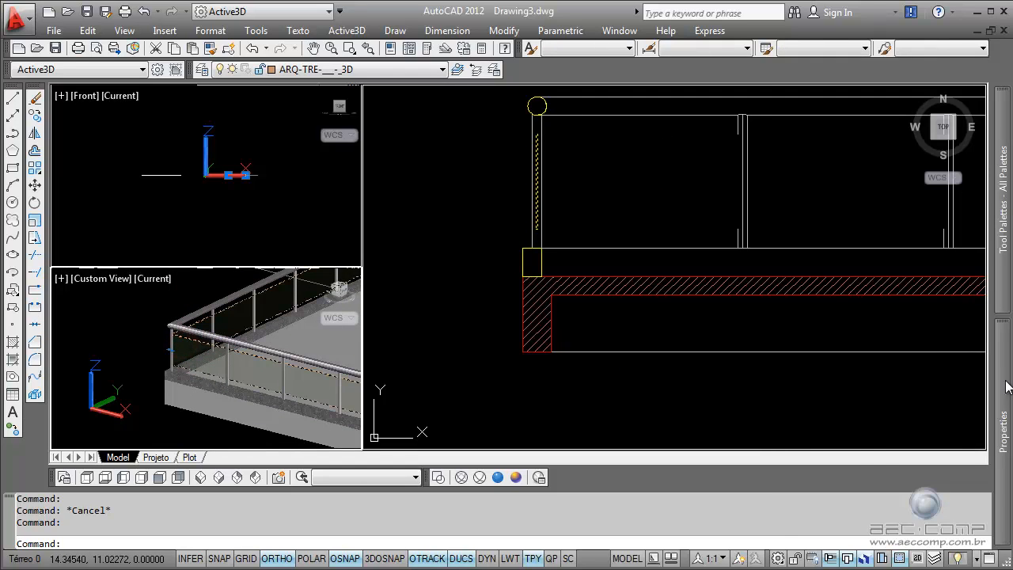
mouse_move(1007, 387)
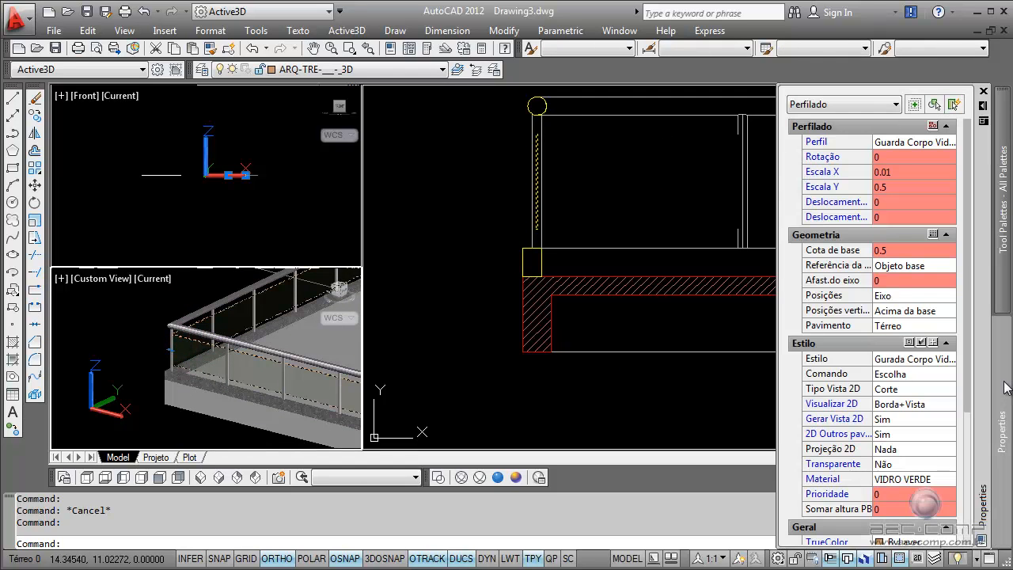
left_click(926, 406)
left_click(916, 390)
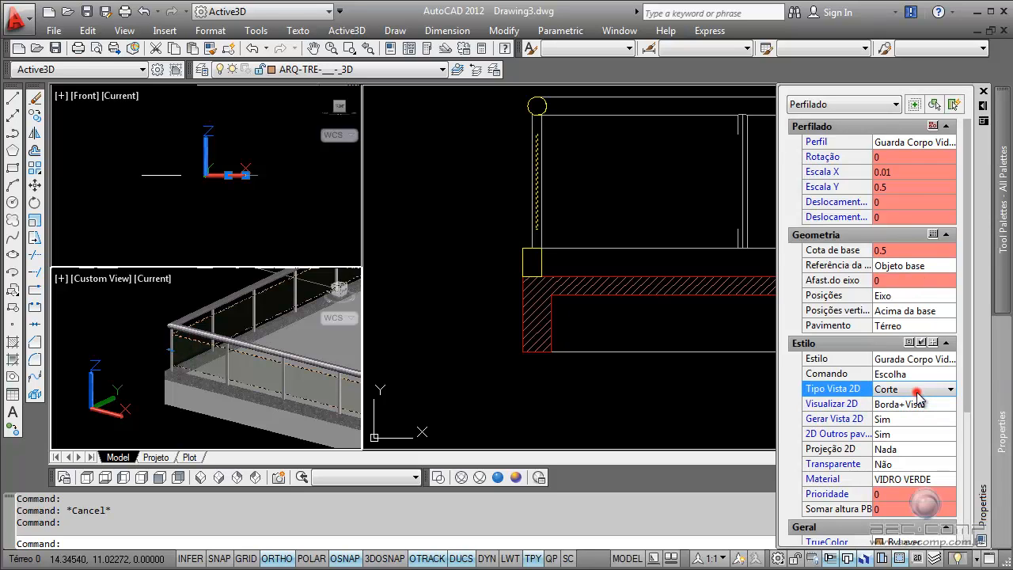
key("Escape")
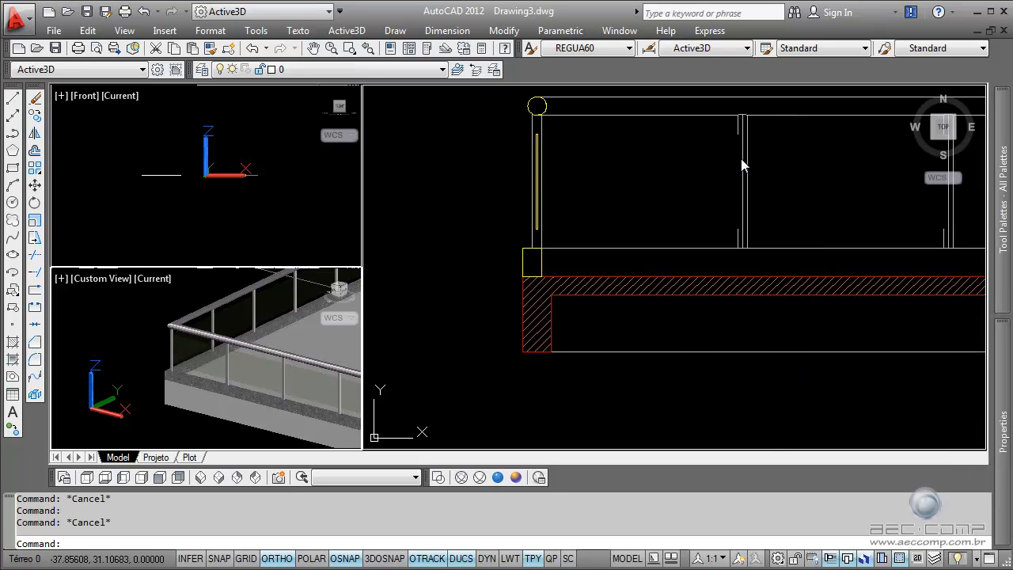
Examine how the glass panel lines meet the guardrail posts in the 2D section view.
scroll(723, 185, "down", 3)
middle_click_drag(784, 225, 485, 232)
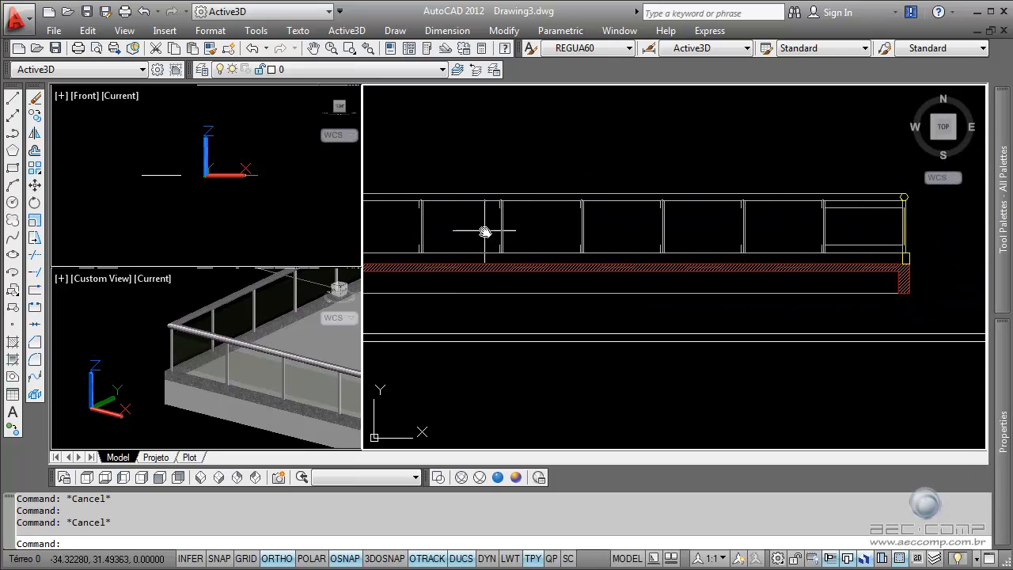
scroll(844, 214, "up", 3)
left_click(831, 202)
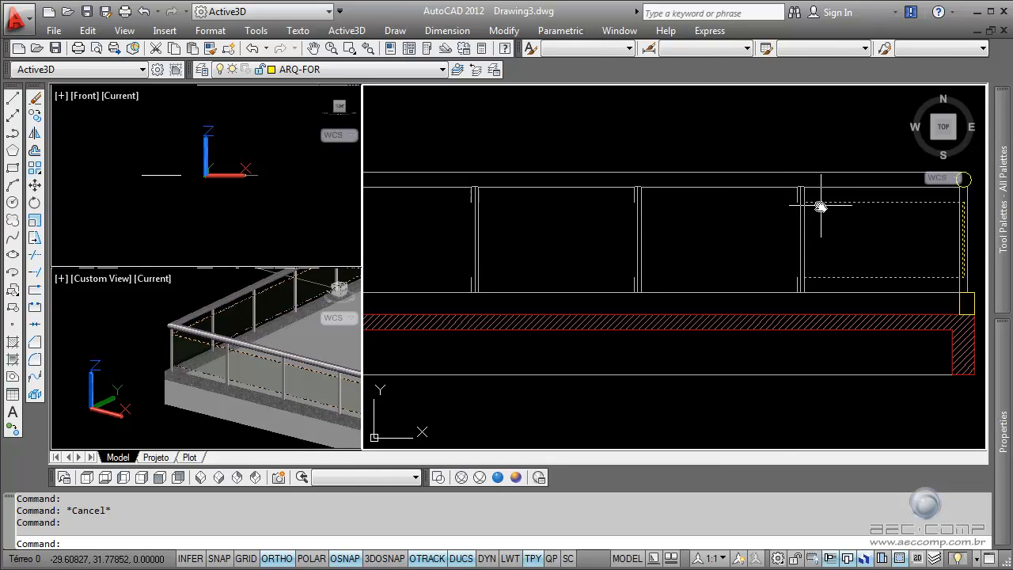
scroll(800, 199, "up", 5)
key("Escape")
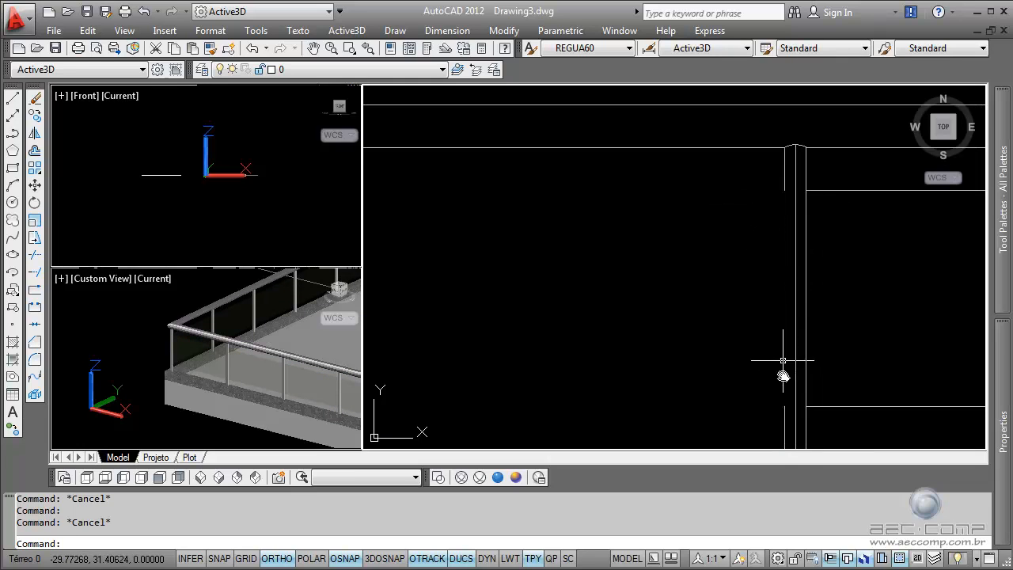
scroll(740, 274, "down", 5)
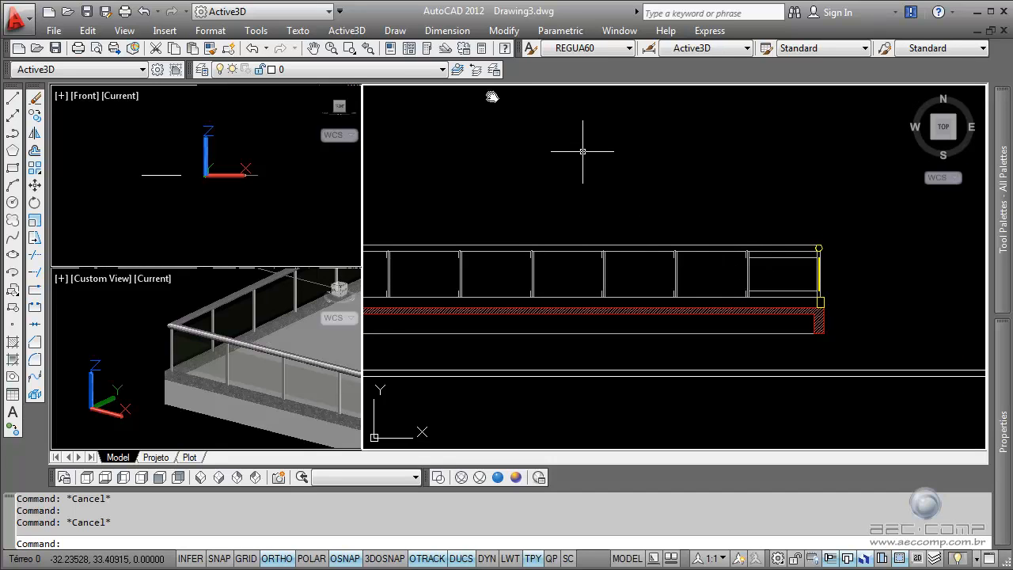
Associate a Subtrair modeler to the 3D glass panel, using the handrail with its posts as the modeling object.
left_click(347, 30)
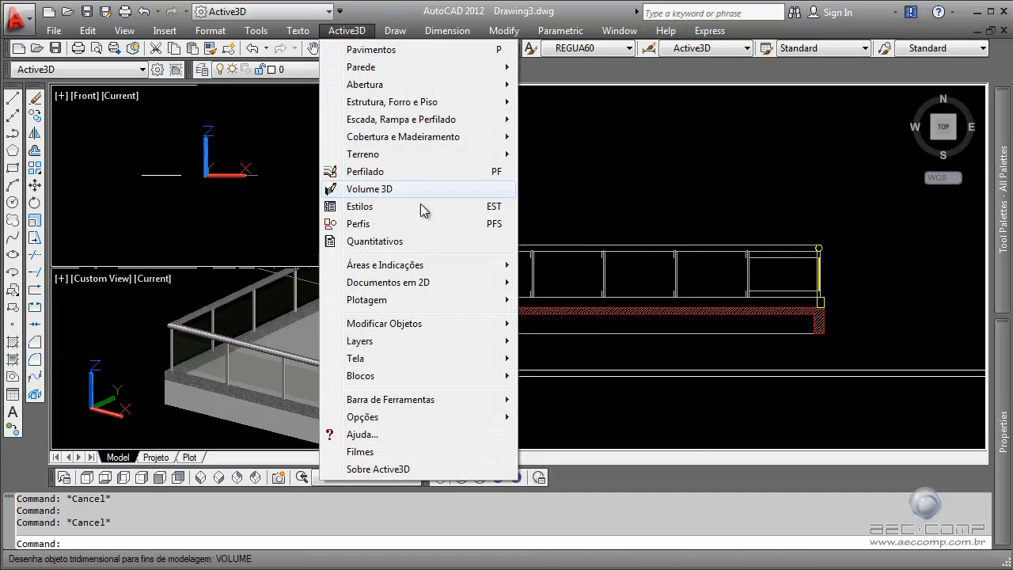
left_click(420, 324)
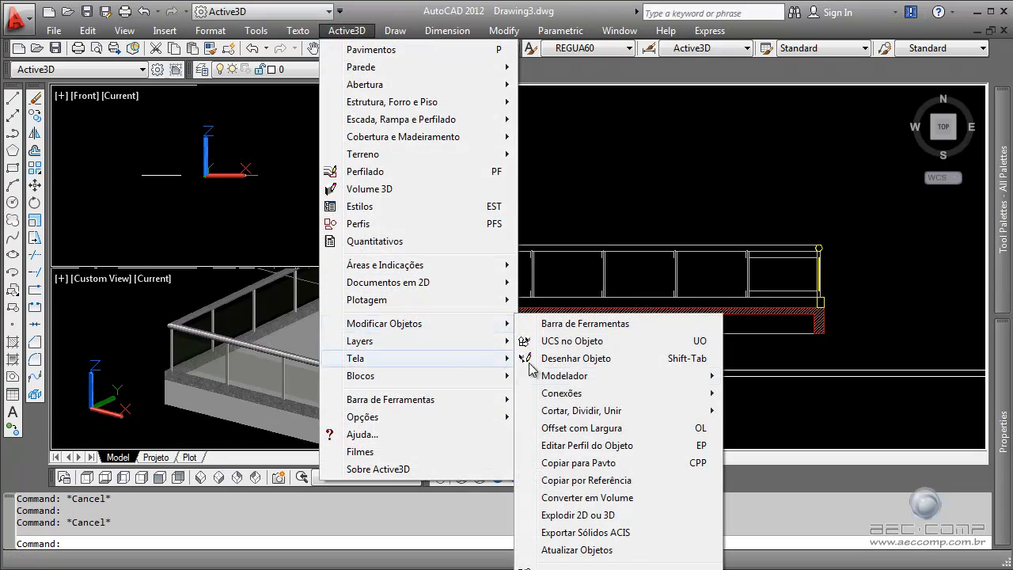
mouse_move(586, 380)
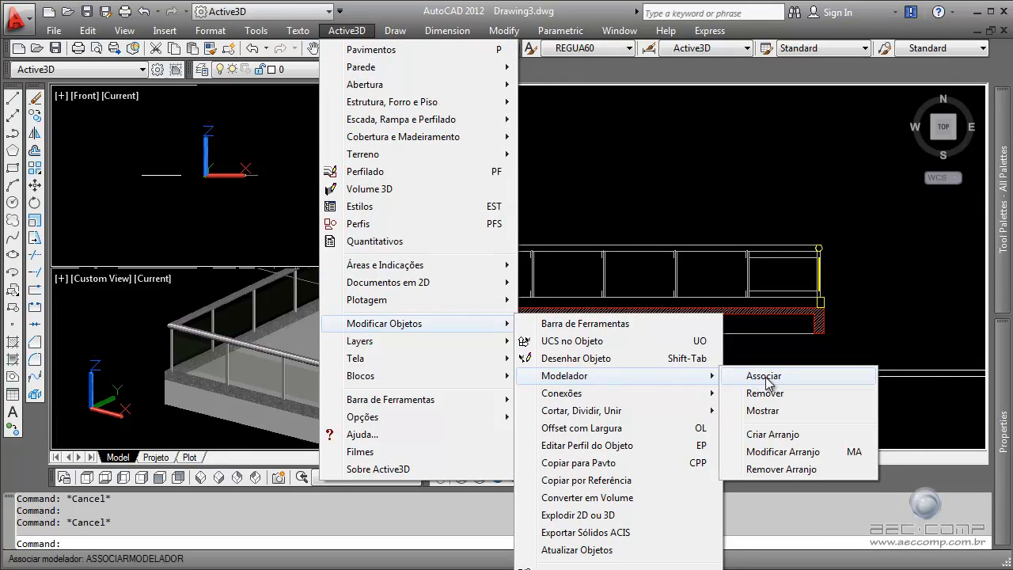
left_click(765, 377)
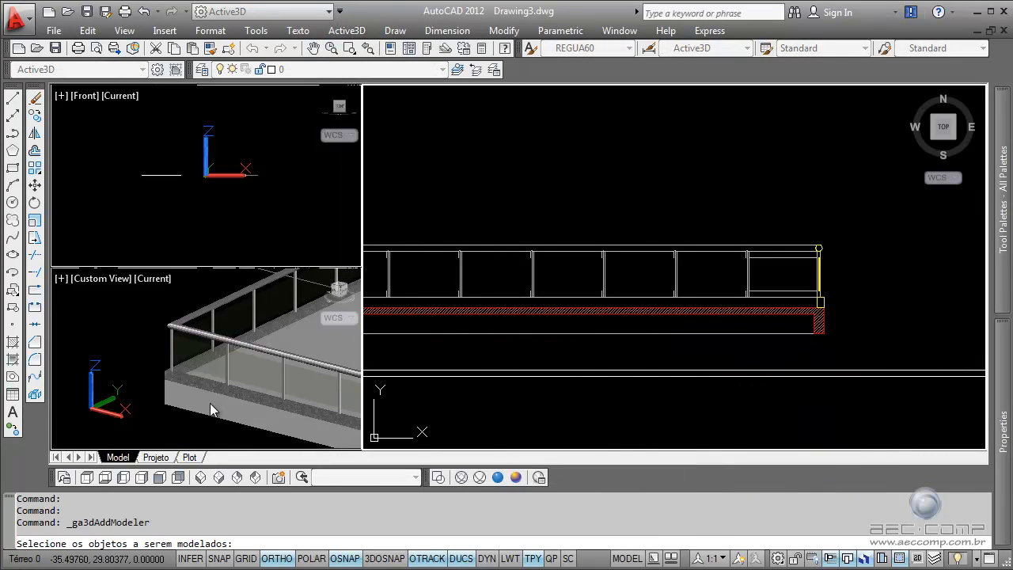
left_click(184, 346)
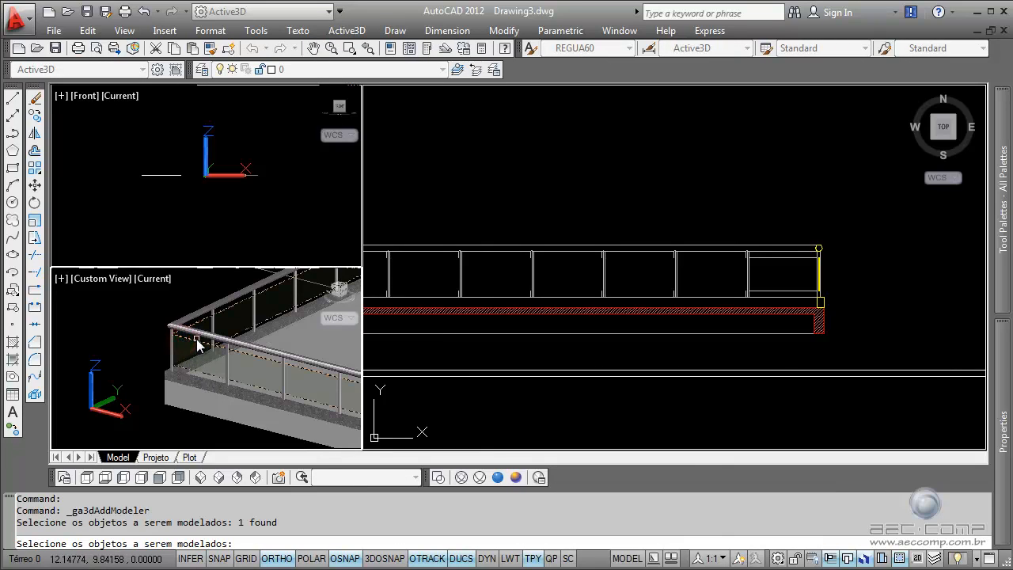
key("Return")
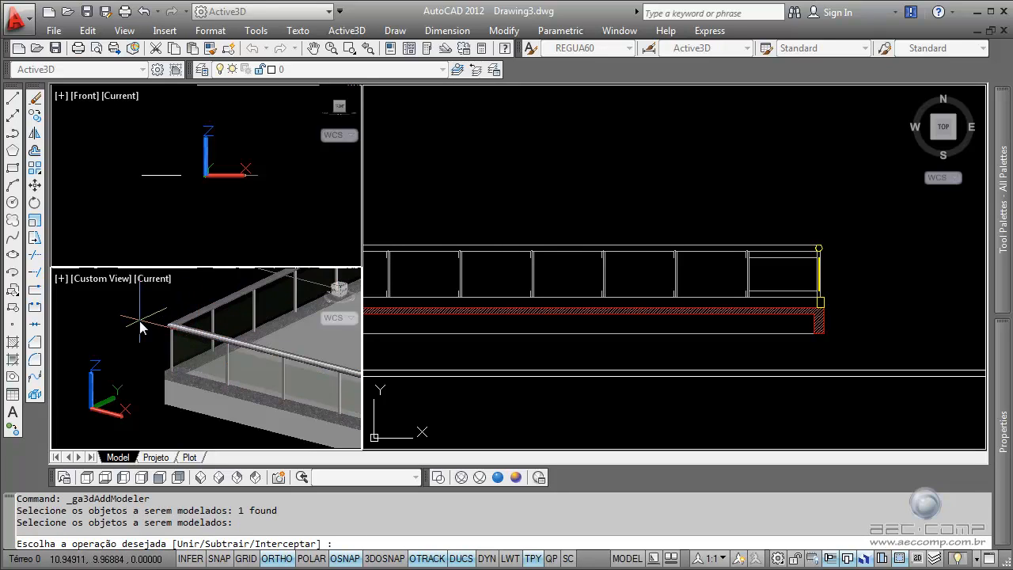
key("Return")
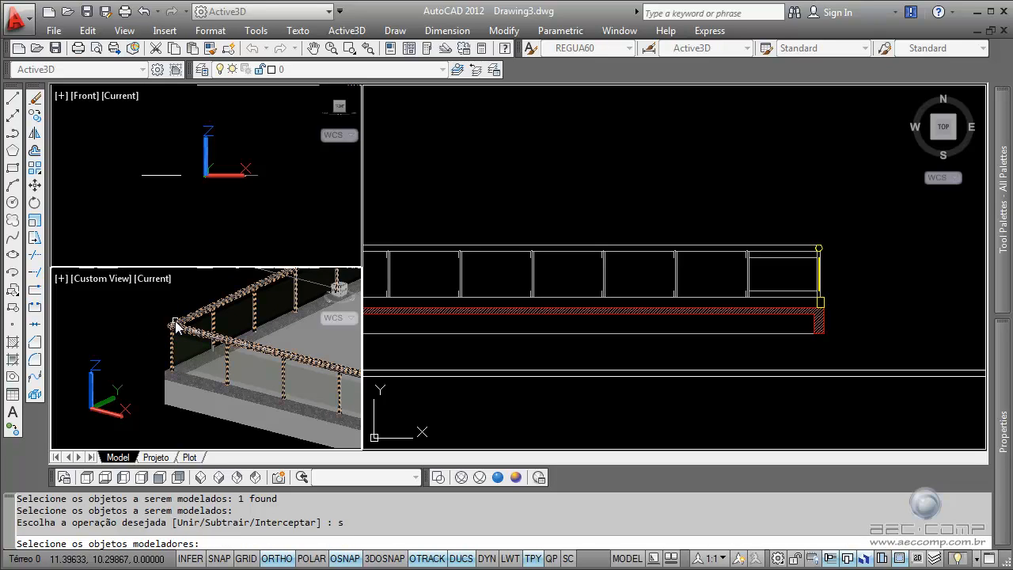
left_click(176, 325)
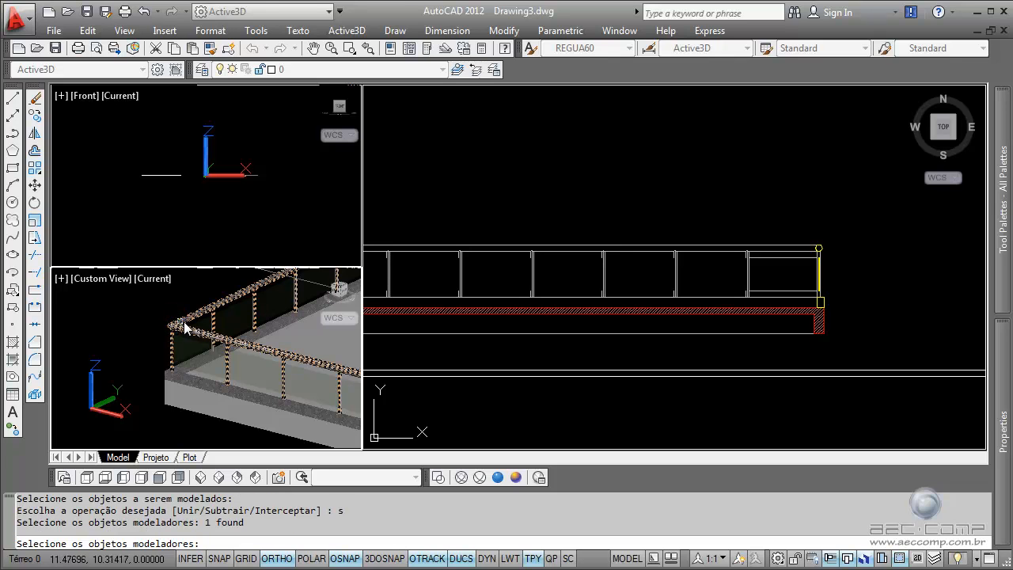
key("Return")
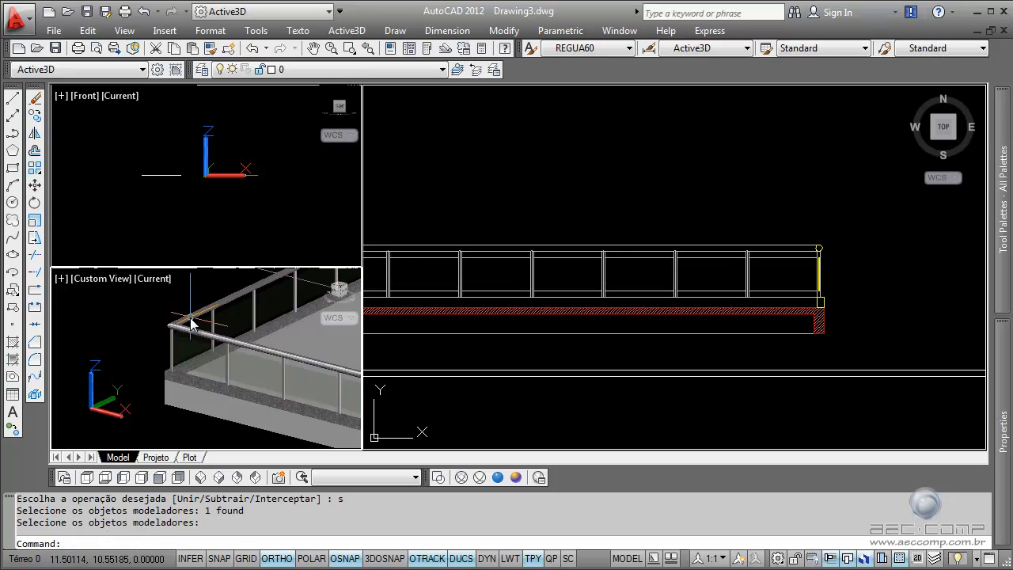
Check the glass cuts at the posts in the section and 3D views, and review the overall 2D drawing.
scroll(743, 248, "up", 5)
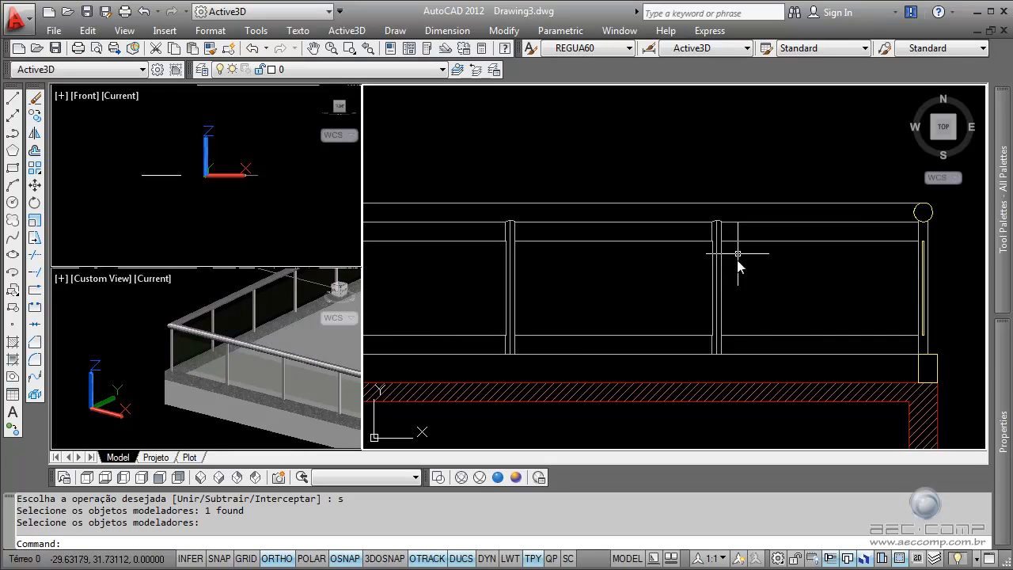
left_click(253, 366)
scroll(276, 368, "up", 6)
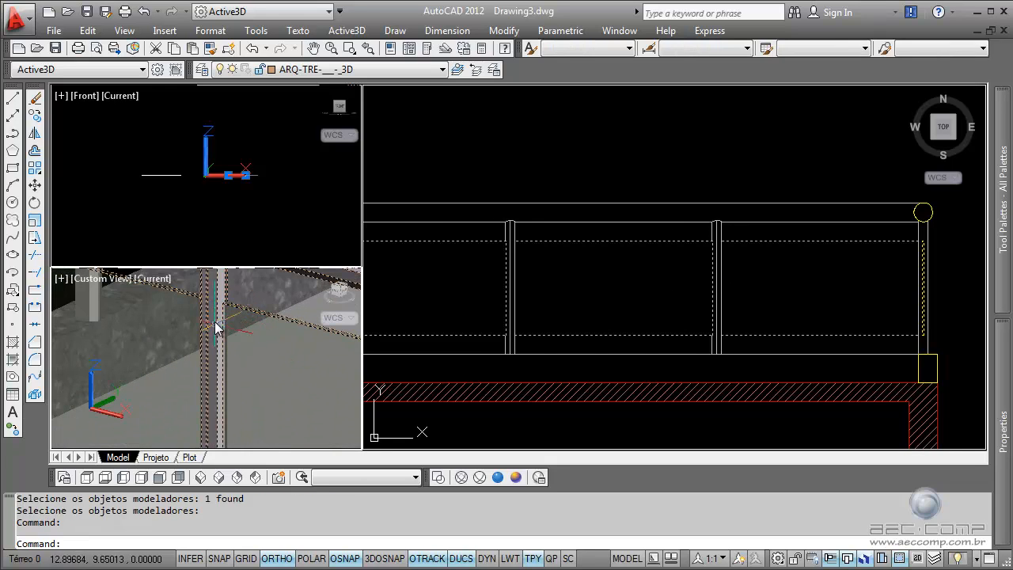
scroll(215, 328, "down", 5)
key("Escape")
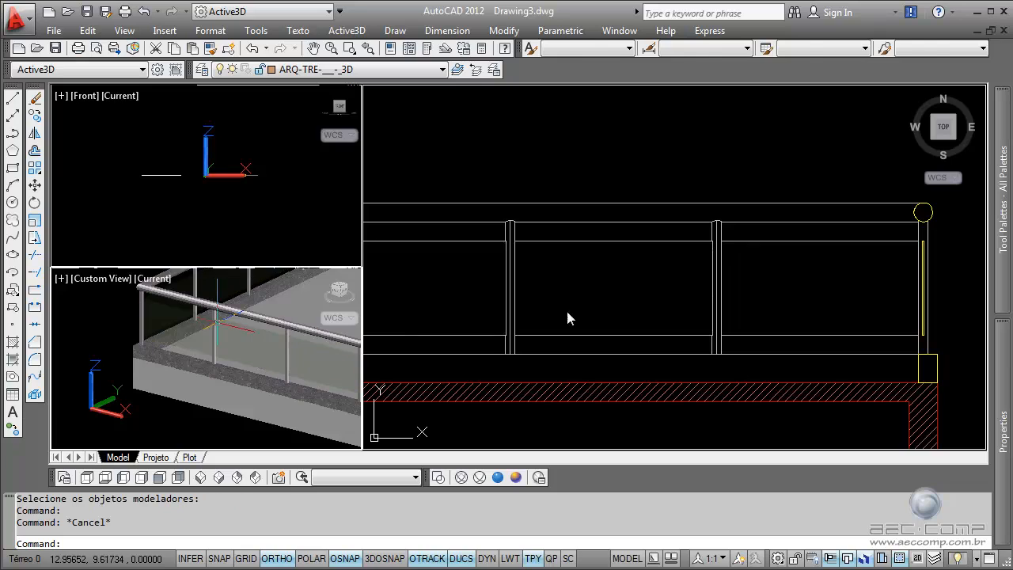
left_click(745, 288)
scroll(743, 292, "down", 6)
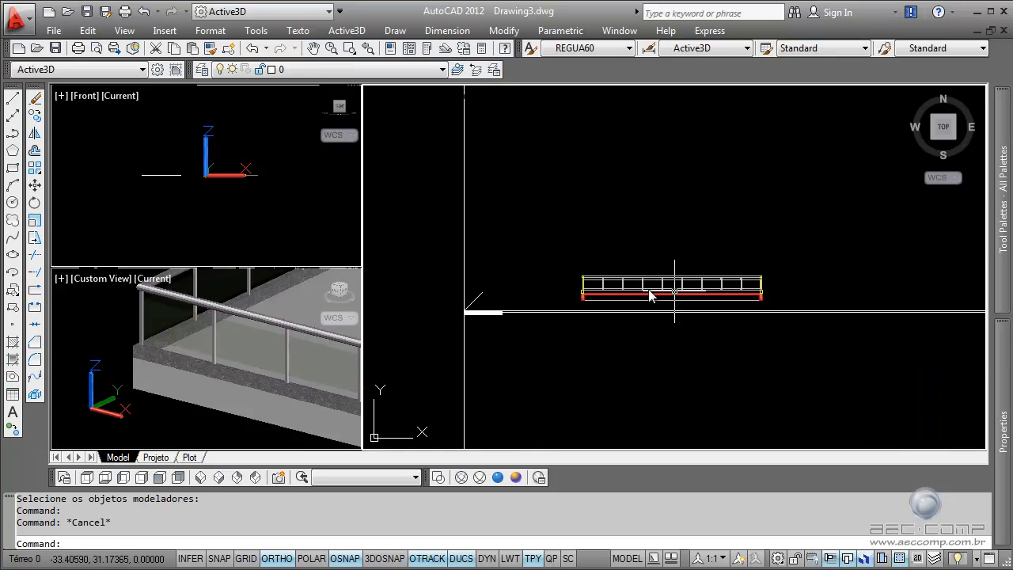
scroll(699, 283, "down", 6)
scroll(712, 336, "up", 5)
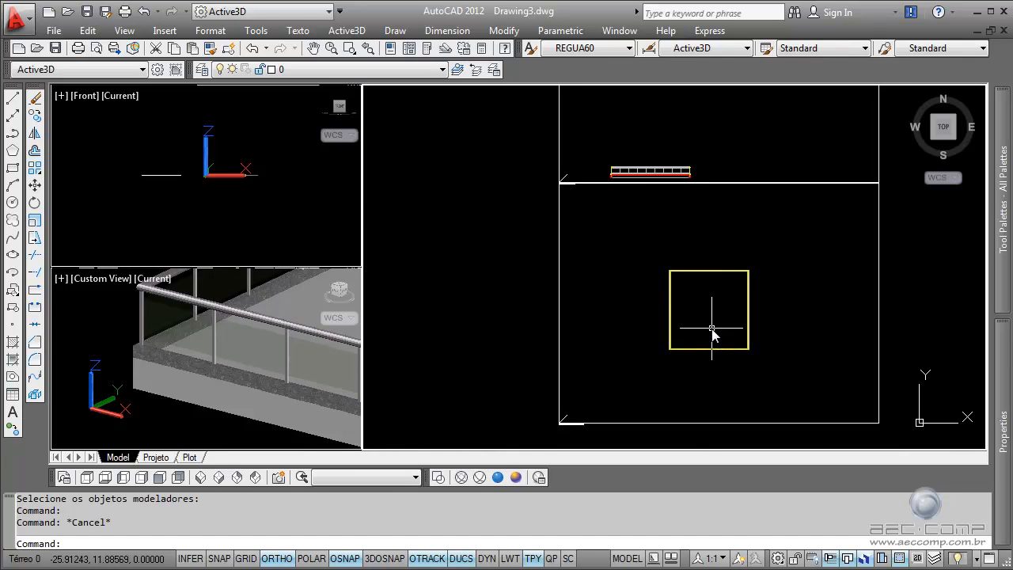
Stretch one edge of the square slab outward along X to lengthen it into a rectangle.
left_click(198, 333)
scroll(221, 349, "down", 8)
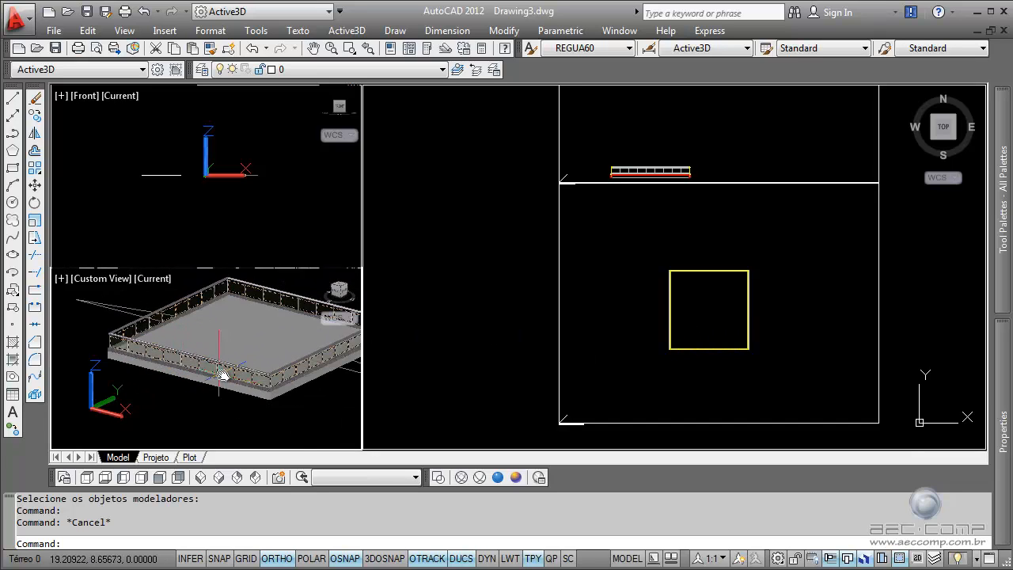
middle_click_drag(240, 374, 215, 317, "shift")
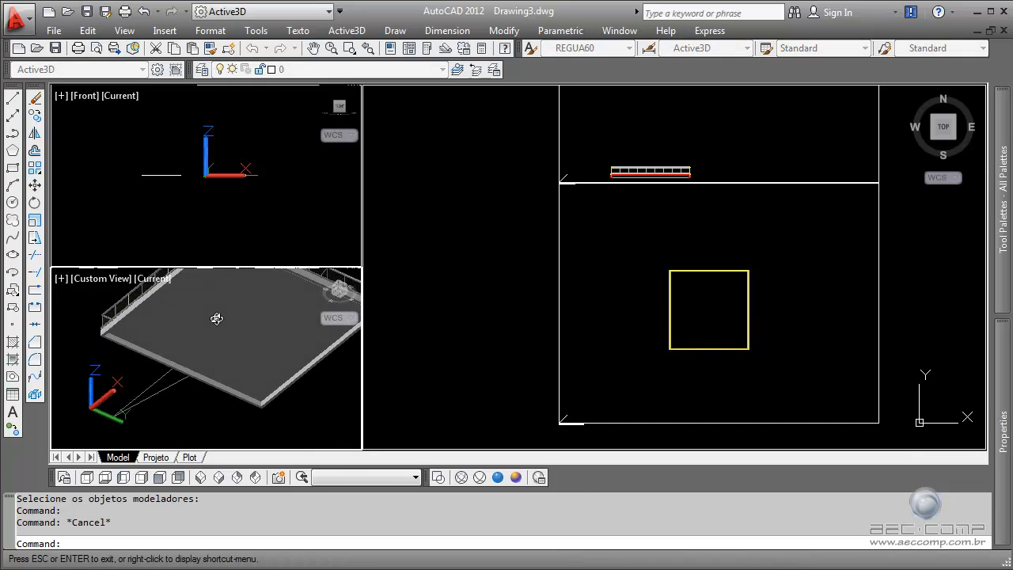
left_click(216, 325)
scroll(200, 366, "down", 2)
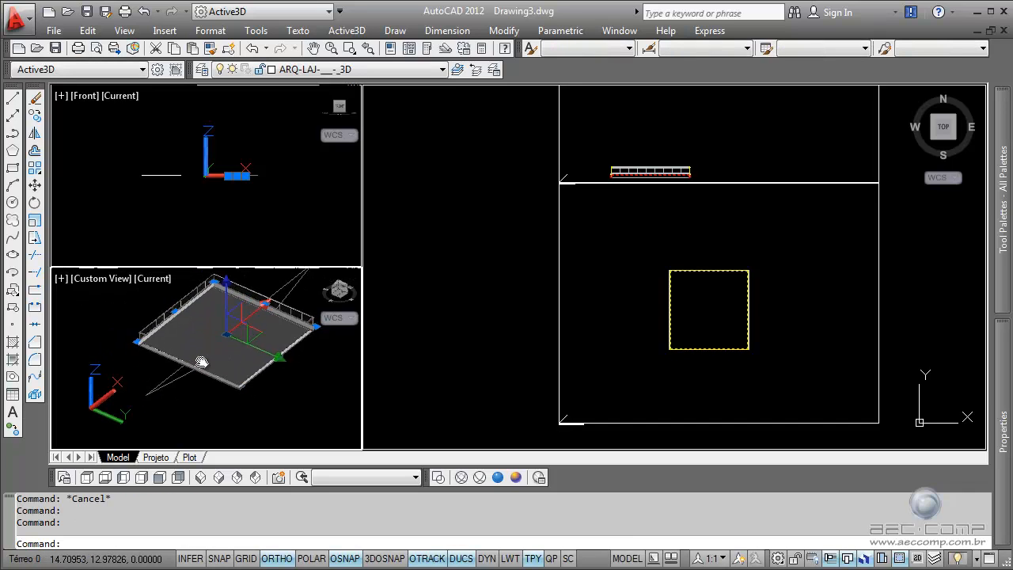
middle_click_drag(199, 362, 208, 371)
scroll(271, 389, "up", 6)
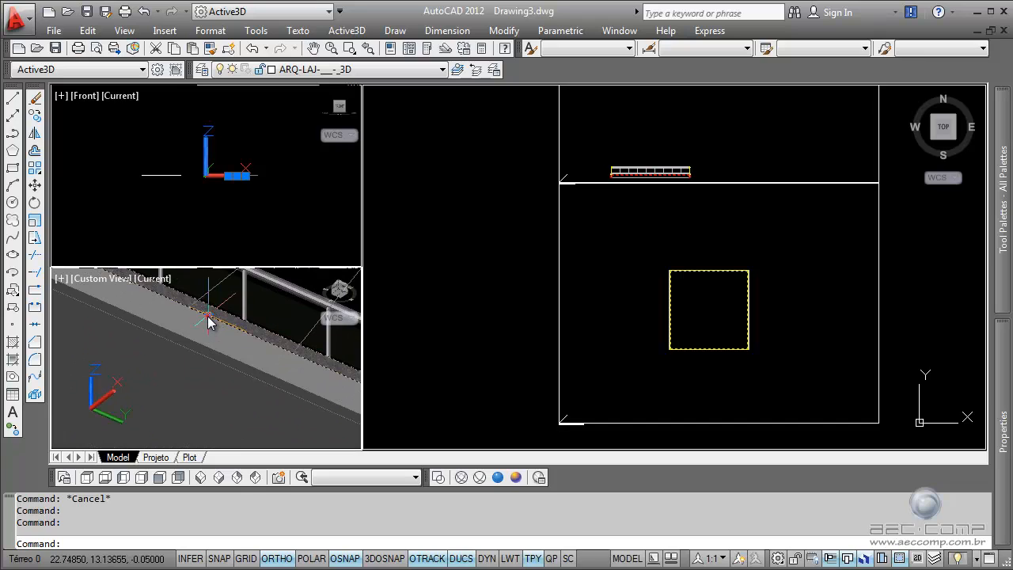
left_click(208, 320)
scroll(230, 340, "down", 5)
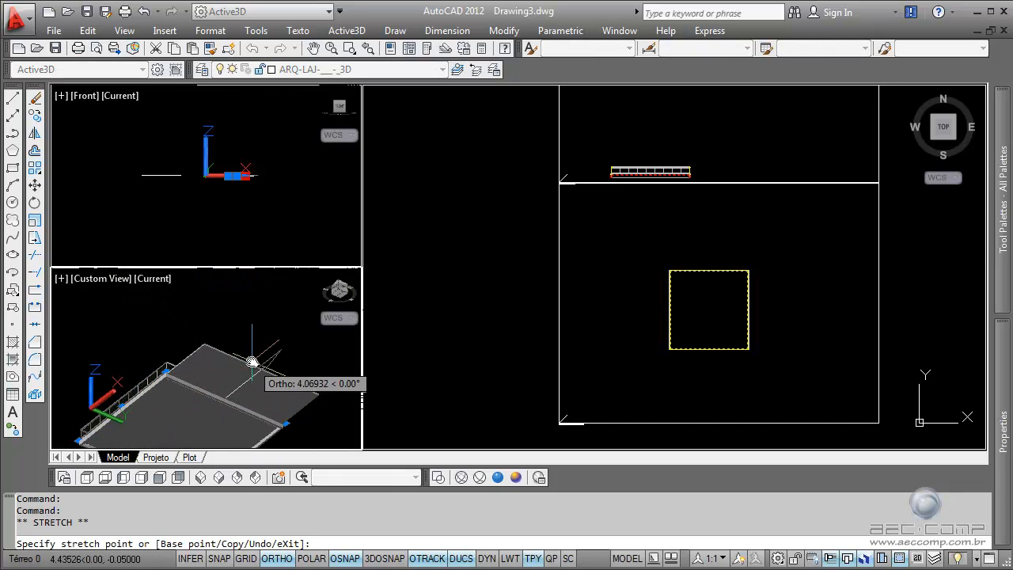
left_click(244, 396)
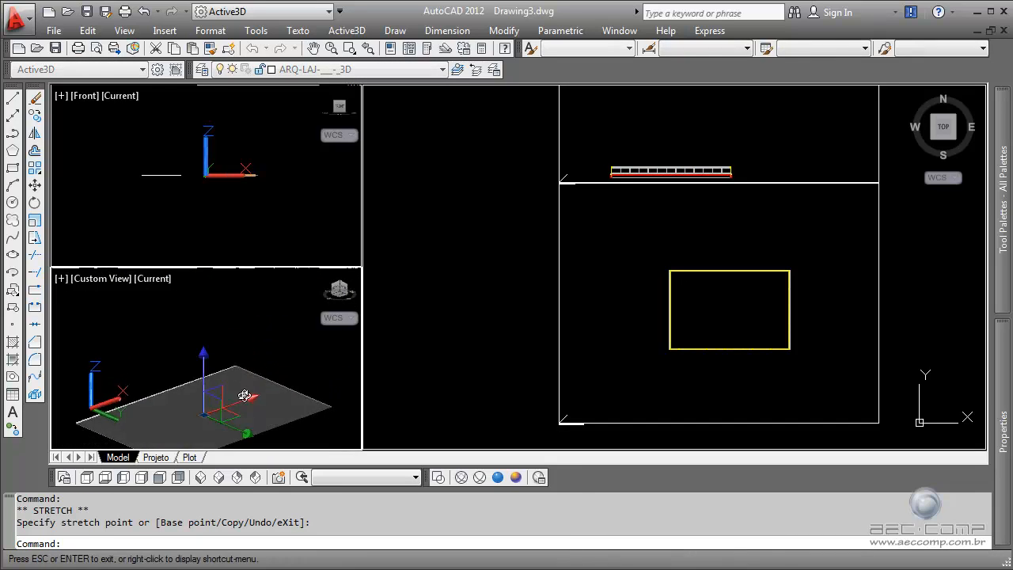
Curve the slab's extended edge outward into an arc with a stretch of about 2.4.
scroll(237, 380, "up", 5)
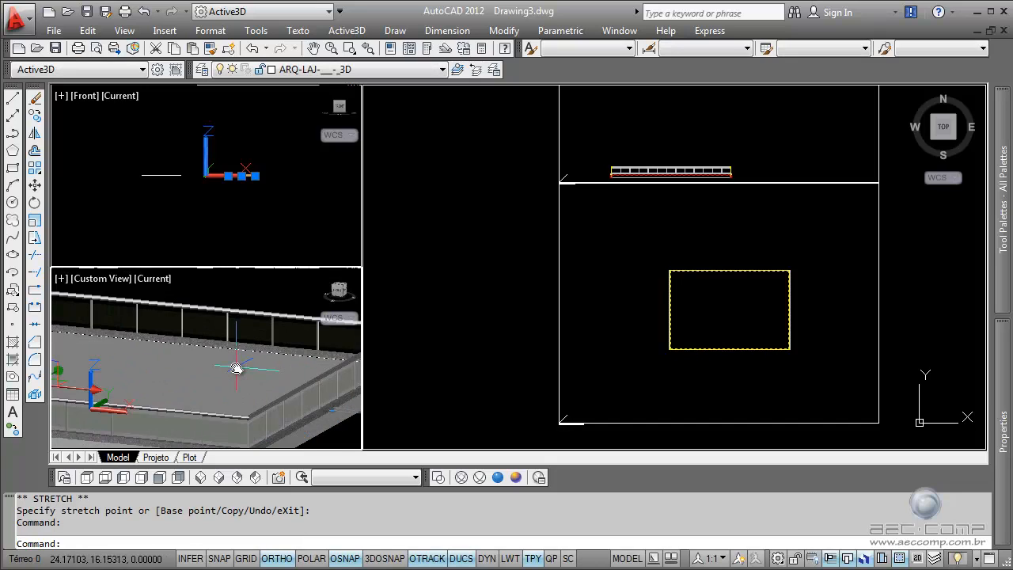
scroll(229, 369, "down", 4)
scroll(238, 392, "up", 4)
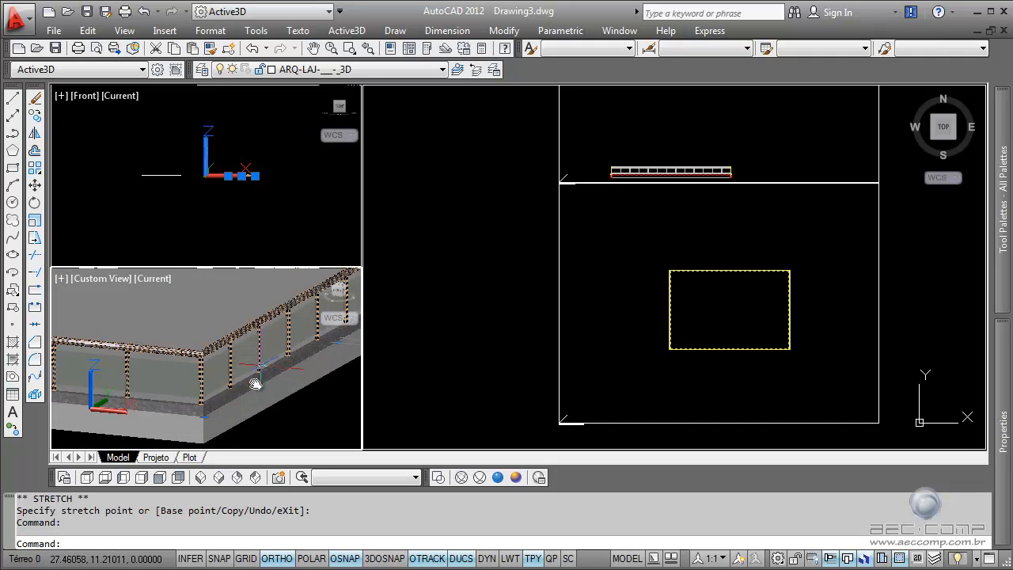
left_click(213, 369)
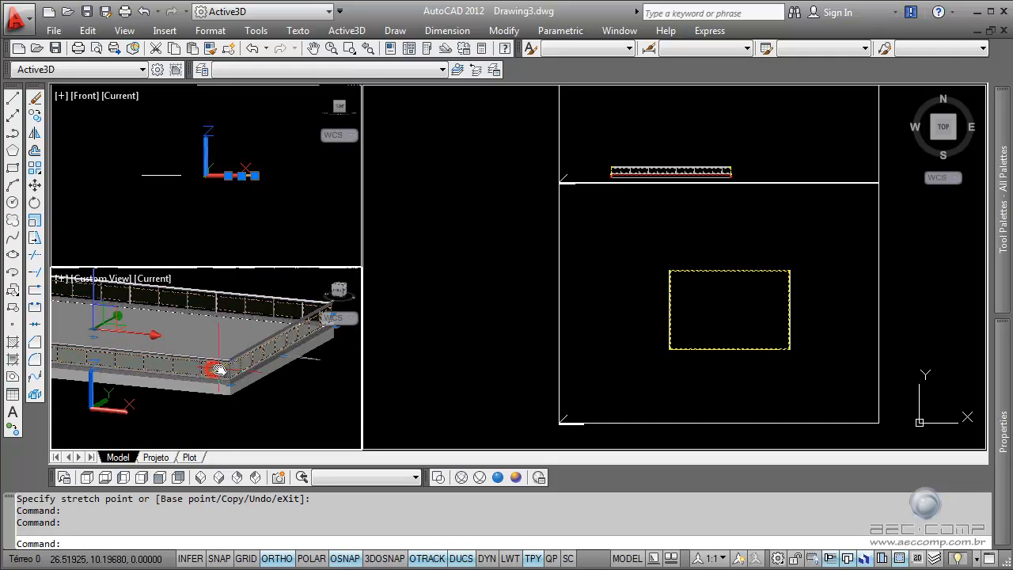
key("Escape")
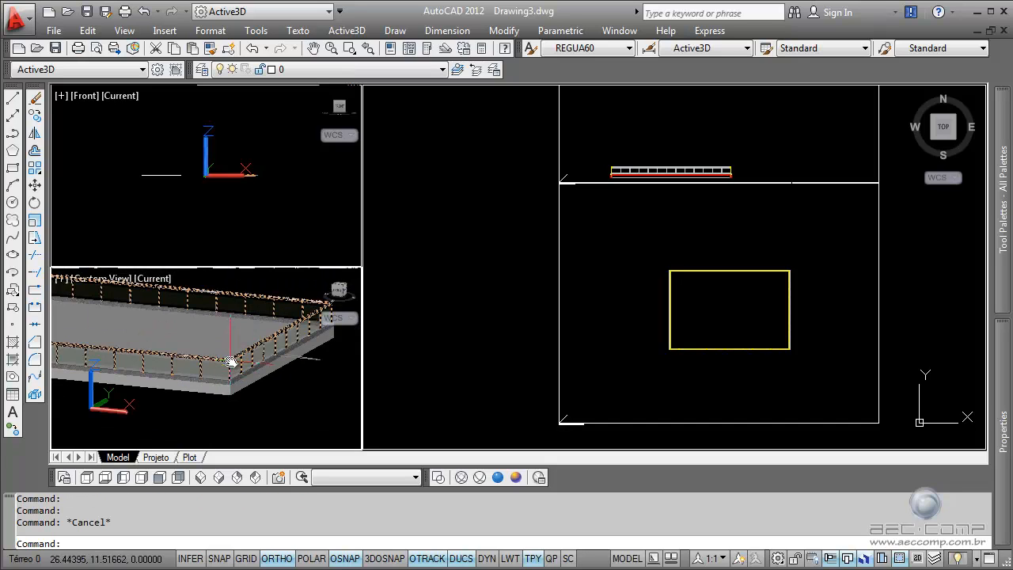
middle_click_drag(229, 338, 215, 362, "shift")
left_click(214, 353)
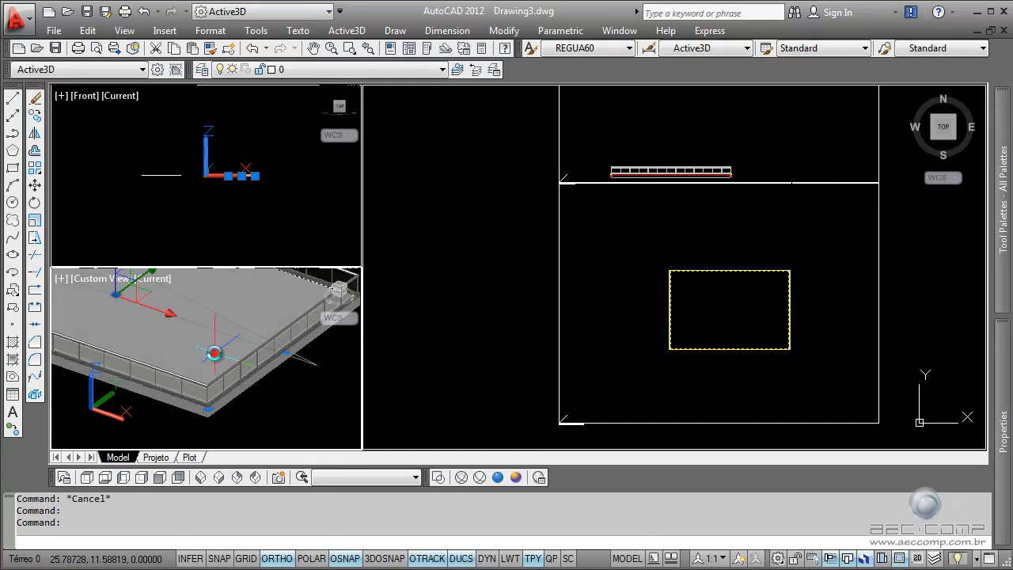
left_click(281, 355)
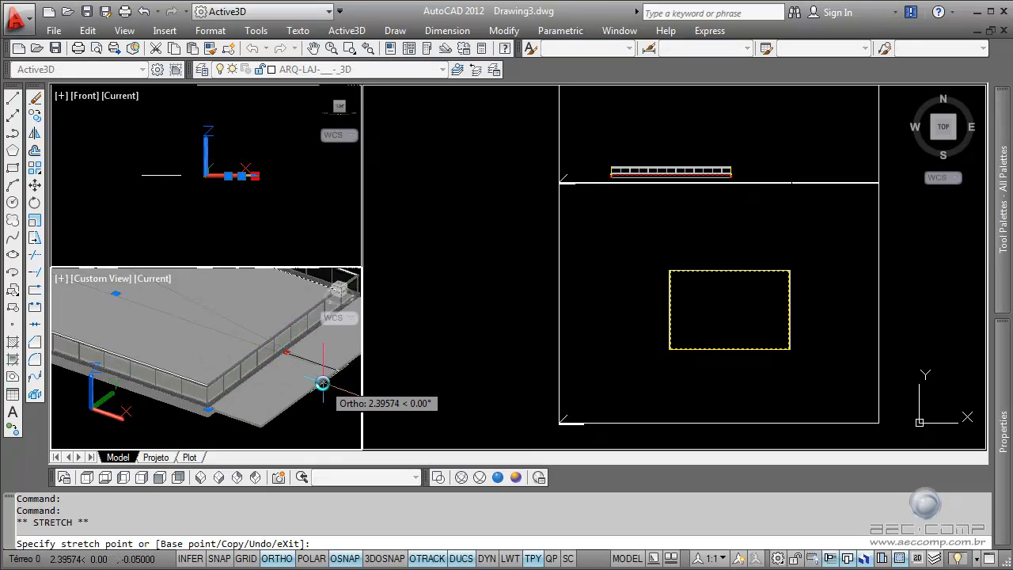
left_click(323, 378)
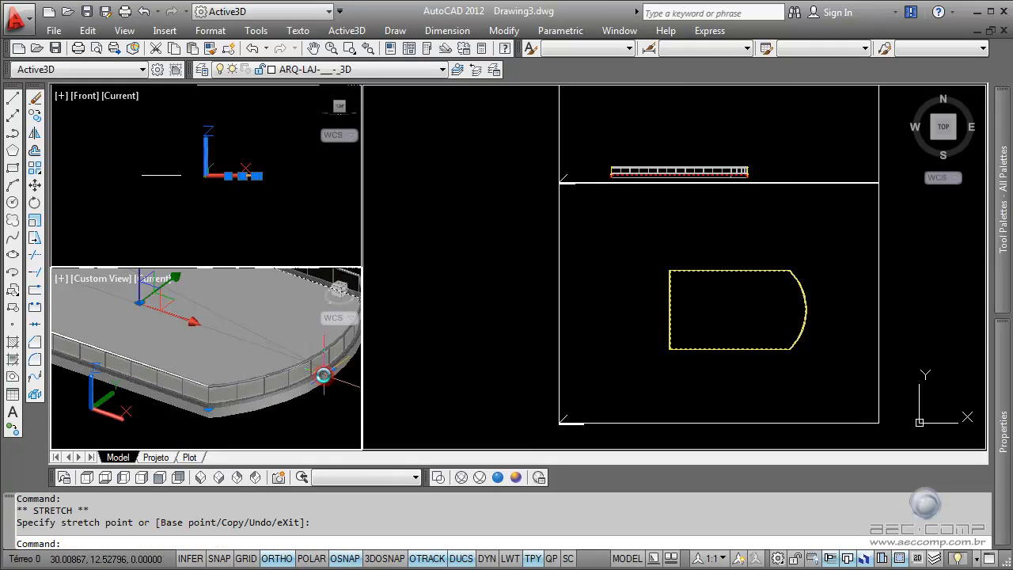
key("Escape")
Stretch the straight slab edge opposite the arc inward to shorten the slab.
middle_click_drag(288, 387, 220, 382)
scroll(219, 382, "up", 5)
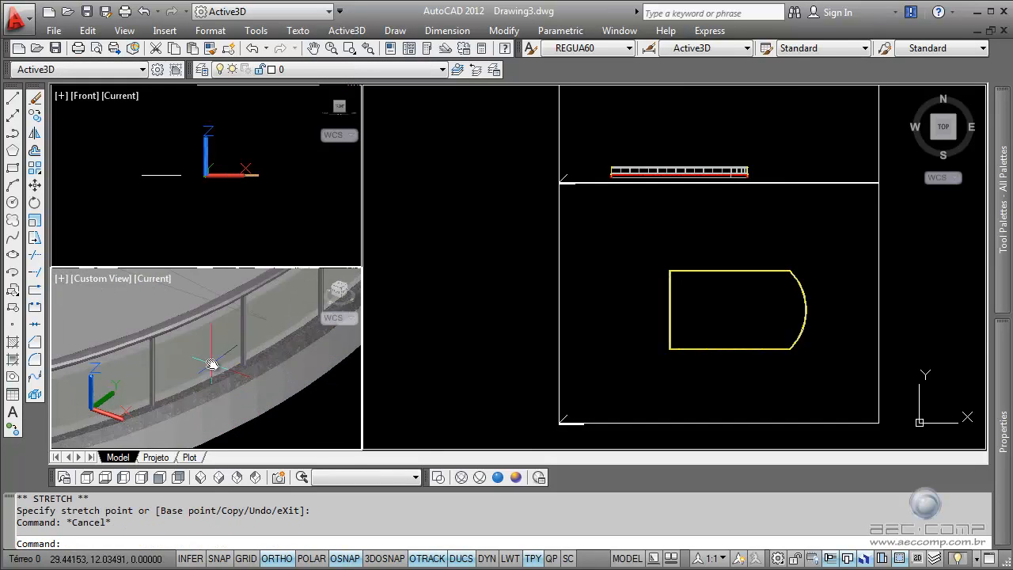
scroll(245, 354, "down", 5)
middle_click_drag(254, 350, 217, 357)
scroll(217, 357, "down", 5)
left_click(204, 367)
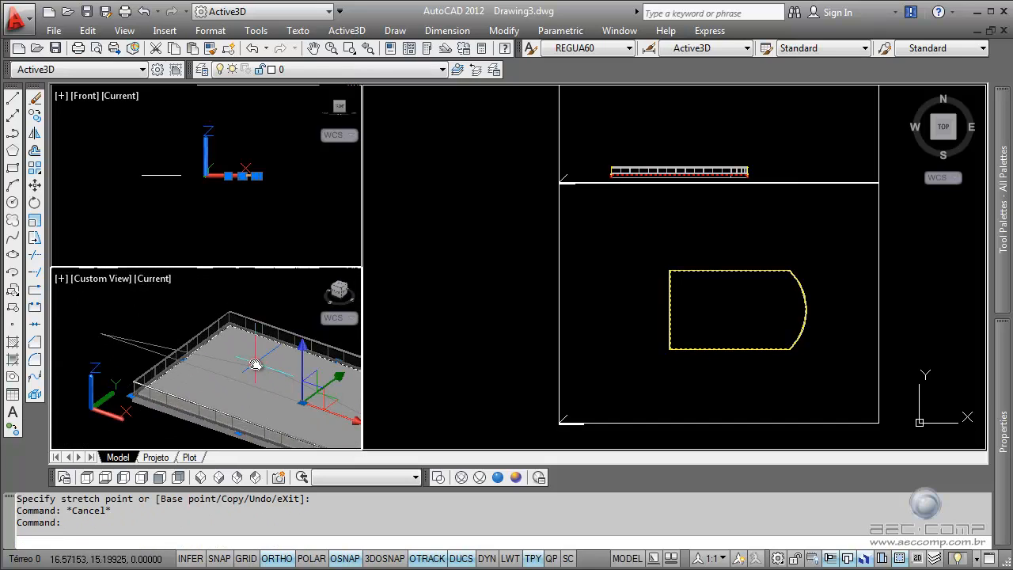
left_click(184, 360)
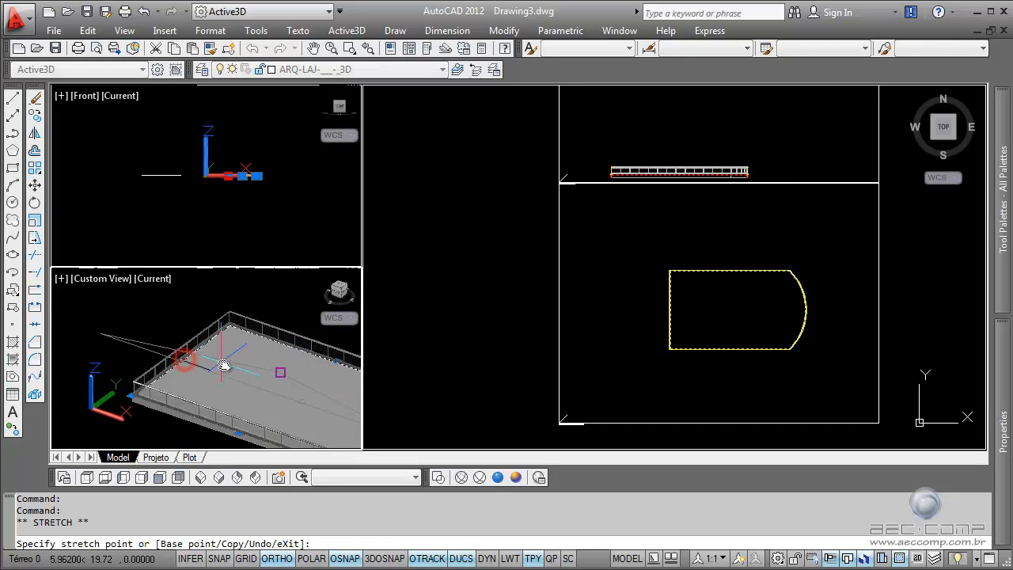
left_click(224, 377)
key("Escape")
middle_click_drag(262, 380, 156, 287)
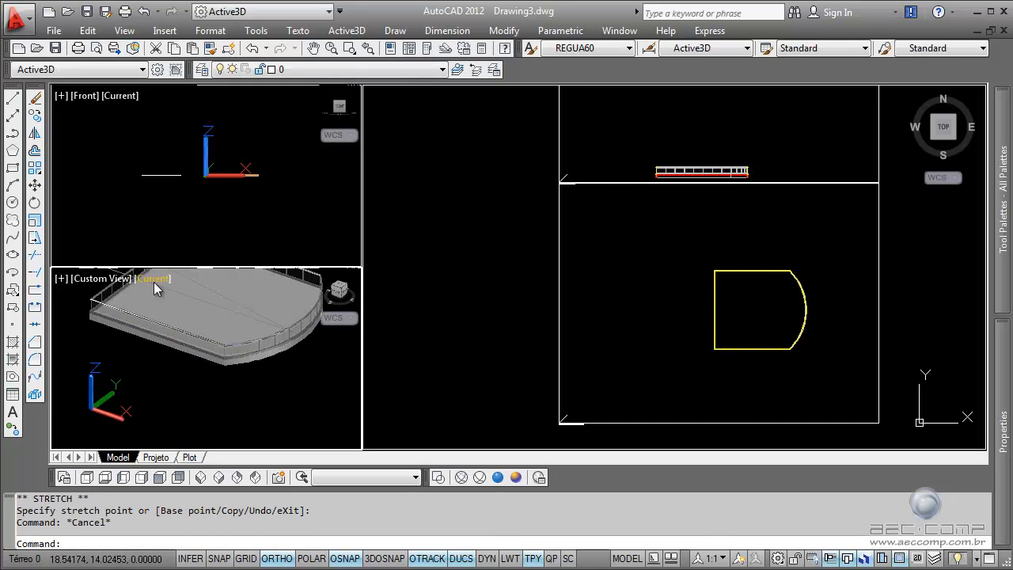
Examine the reshaped guardrail in the 3D view, the 2D section and the plan.
middle_click_drag(223, 347, 205, 366)
scroll(206, 366, "up", 4)
left_click(740, 151)
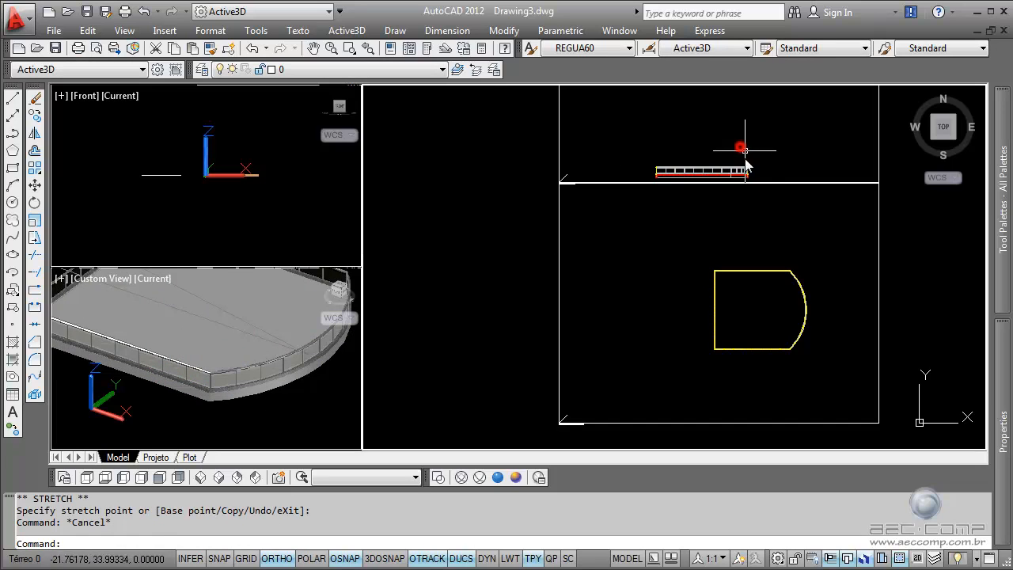
scroll(715, 154, "up", 3)
scroll(715, 155, "up", 2)
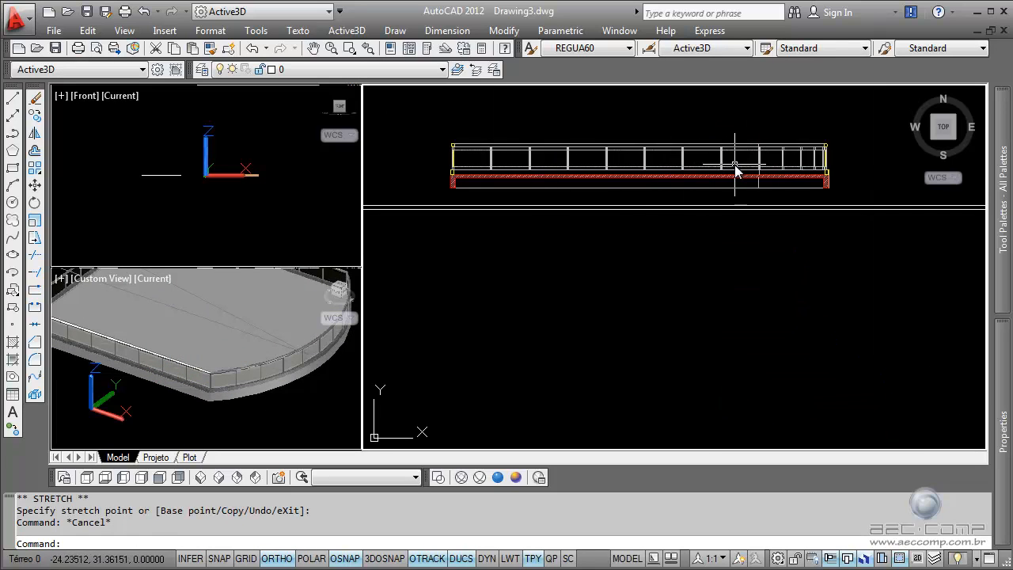
scroll(735, 170, "up", 1)
scroll(703, 178, "down", 2)
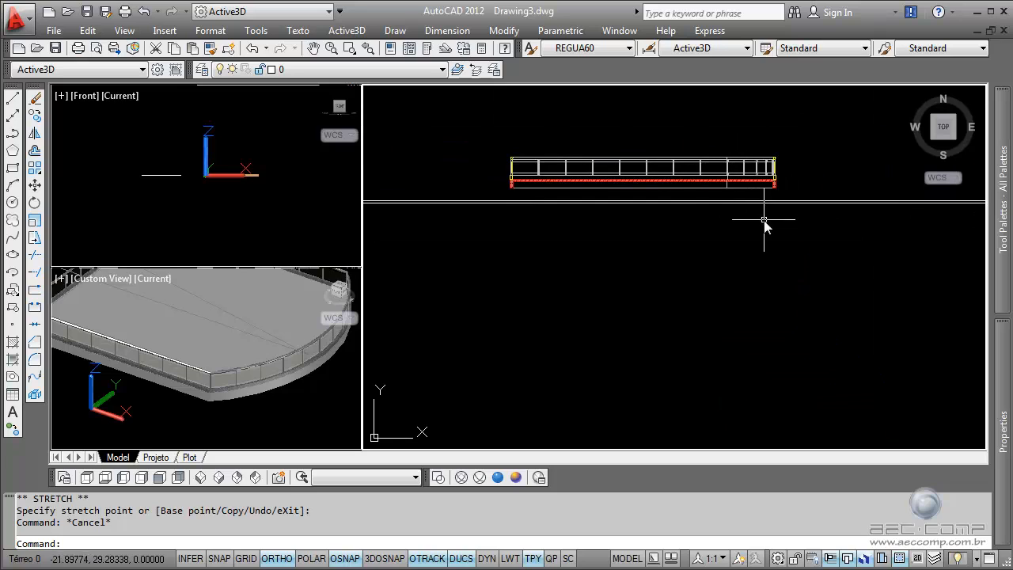
middle_click_drag(734, 328, 728, 182)
scroll(678, 235, "down", 2)
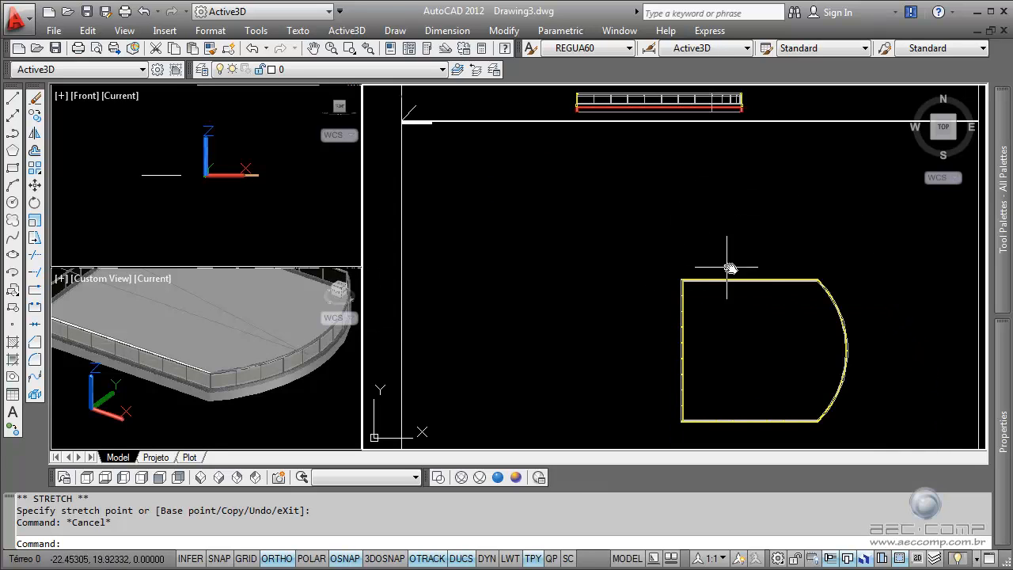
middle_click_drag(731, 309, 604, 255)
scroll(177, 308, "down", 3)
Set up a new floor without slab (laje) or beams (vigas), using the Cerâmica style.
middle_click_drag(214, 330, 215, 375, "shift")
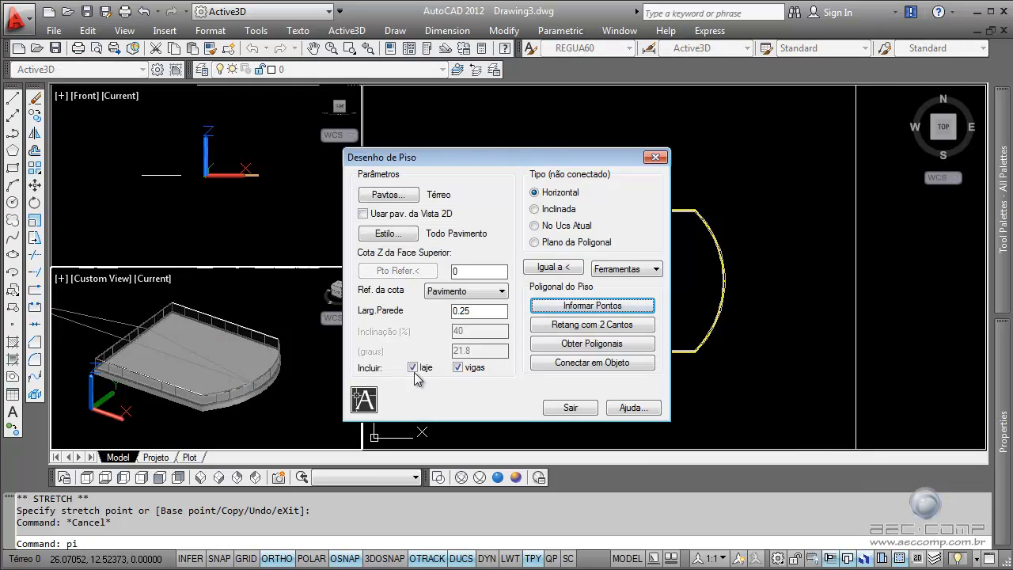
left_click(420, 369)
left_click(447, 368)
left_click(469, 367)
left_click(388, 233)
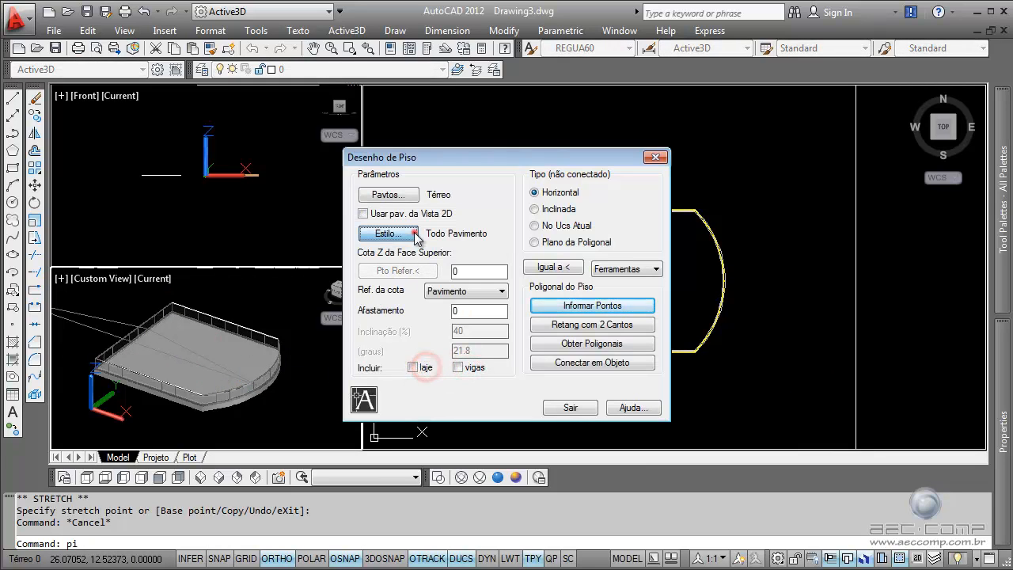
left_click(348, 247)
left_click(611, 437)
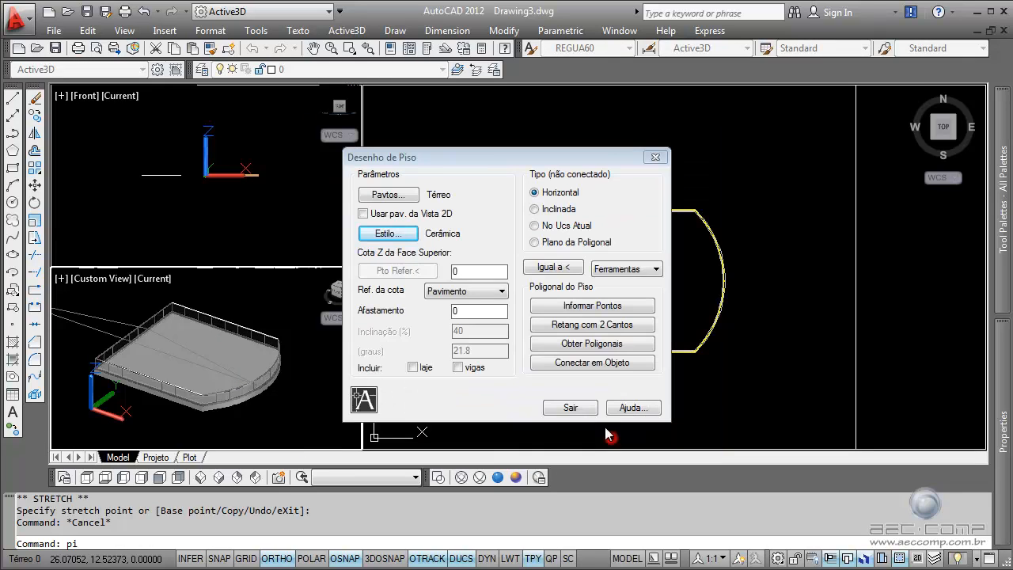
Create the floor connected to the existing slab by using the slab's top surface as the reference object.
left_click(616, 362)
left_click(250, 351)
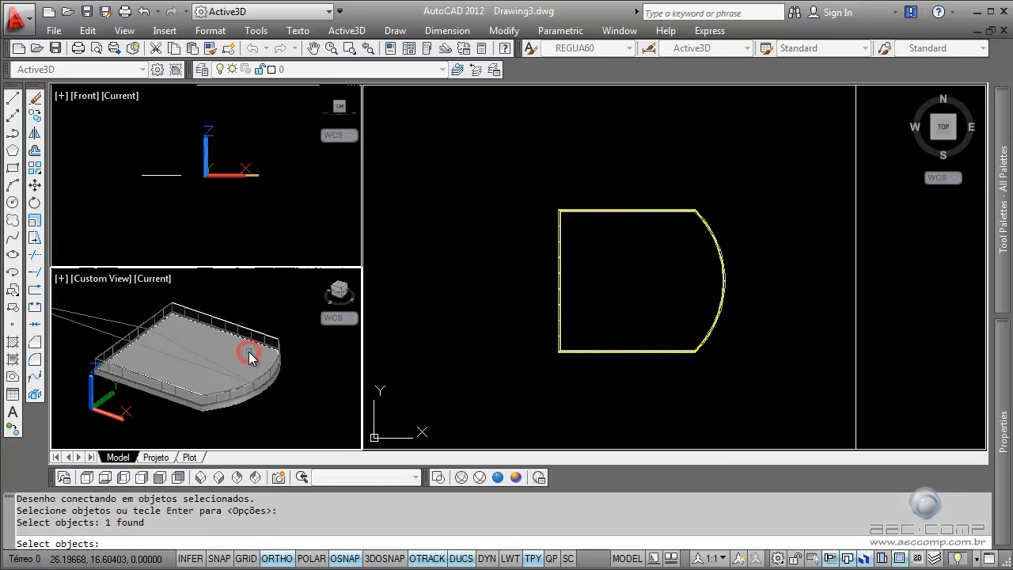
key("Return")
Inspect the ceramic floor on the slab in the 3D view and review the plan and section drawings.
scroll(210, 355, "up", 6)
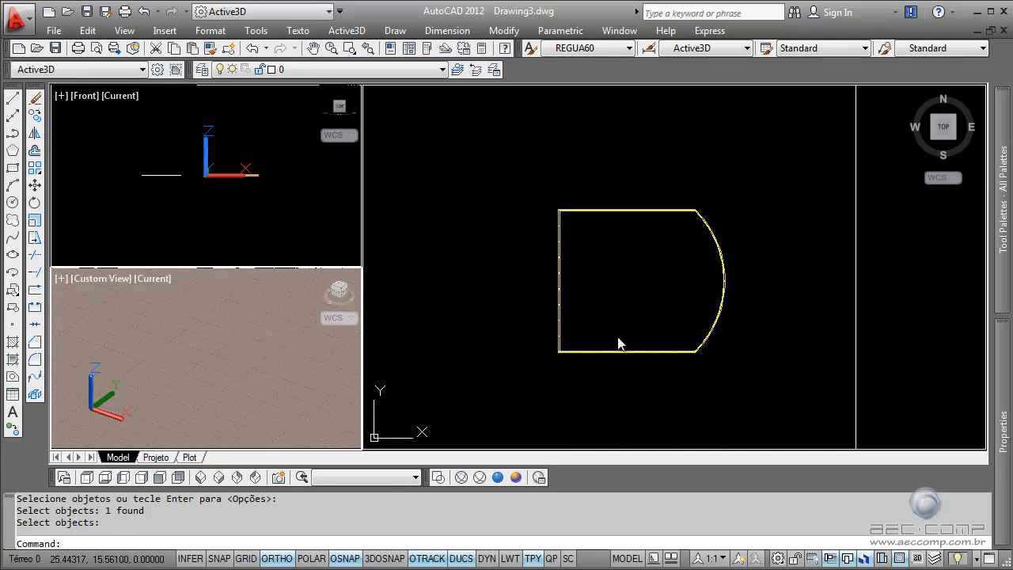
left_click(646, 314)
scroll(648, 271, "down", 6)
middle_click_drag(647, 273, 647, 417)
scroll(237, 337, "down", 3)
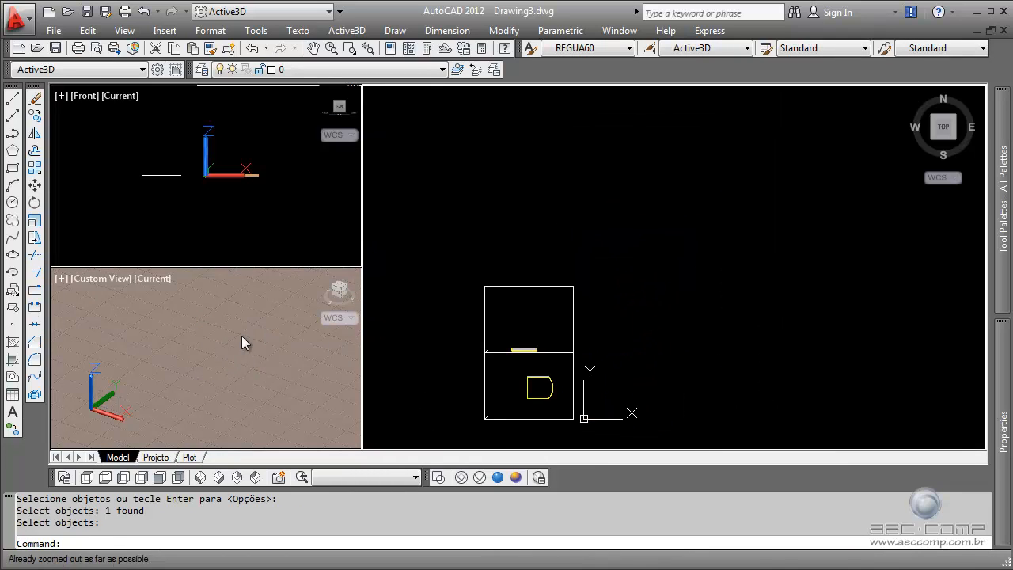
left_click(243, 335)
scroll(246, 338, "down", 6)
middle_click_drag(246, 340, 208, 356)
left_click(536, 355)
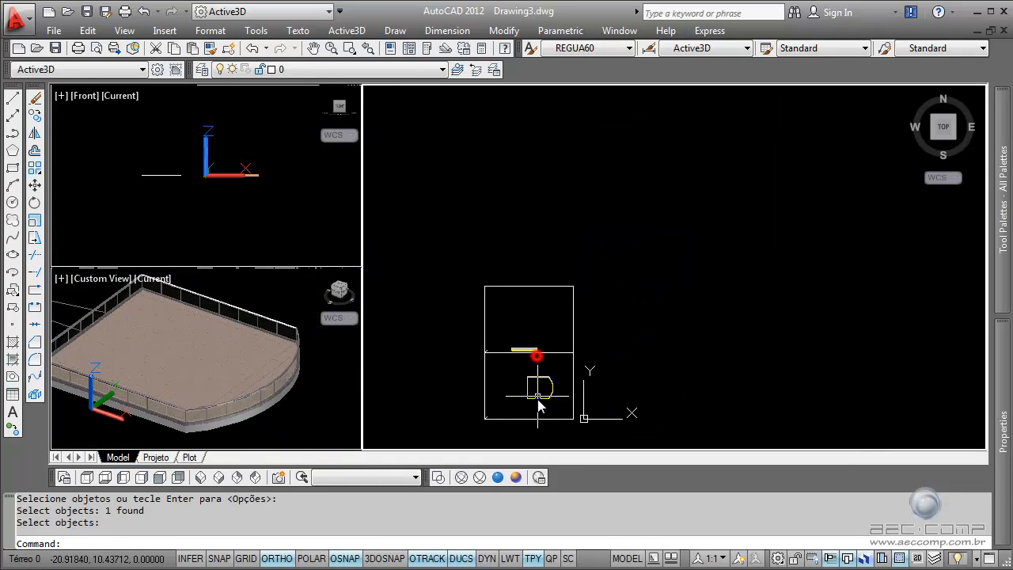
scroll(592, 317, "up", 6)
middle_click_drag(589, 319, 644, 291)
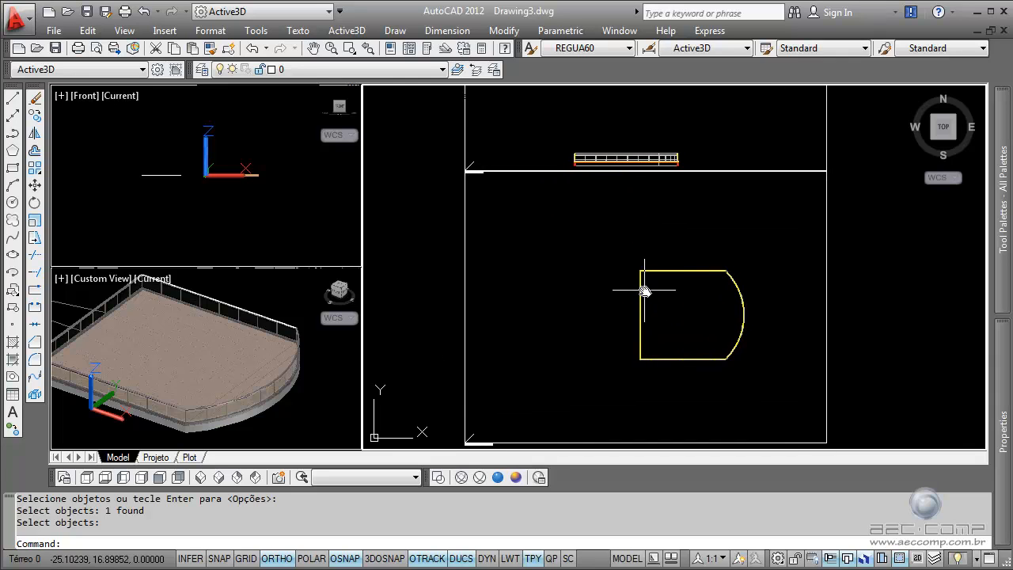